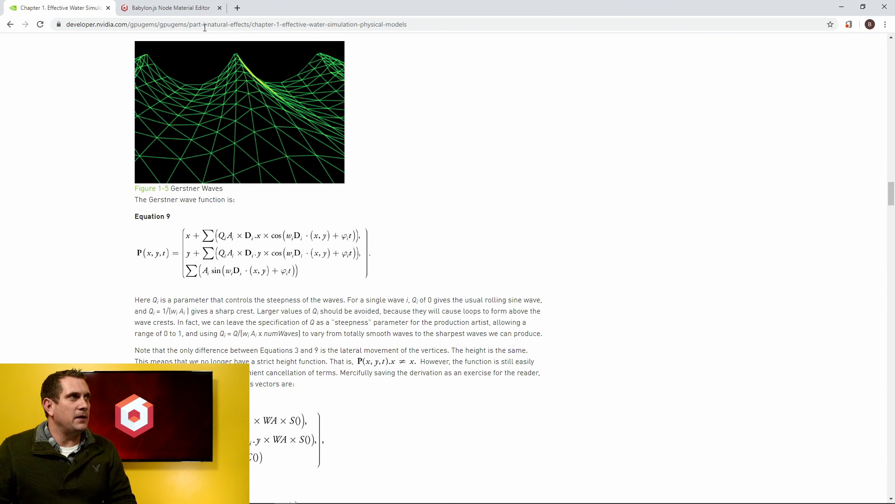
# Switch to the Babylon.js Node Material Editor and add a Texture block to the graph below the final VectorMerger
pyautogui.click(203, 11)
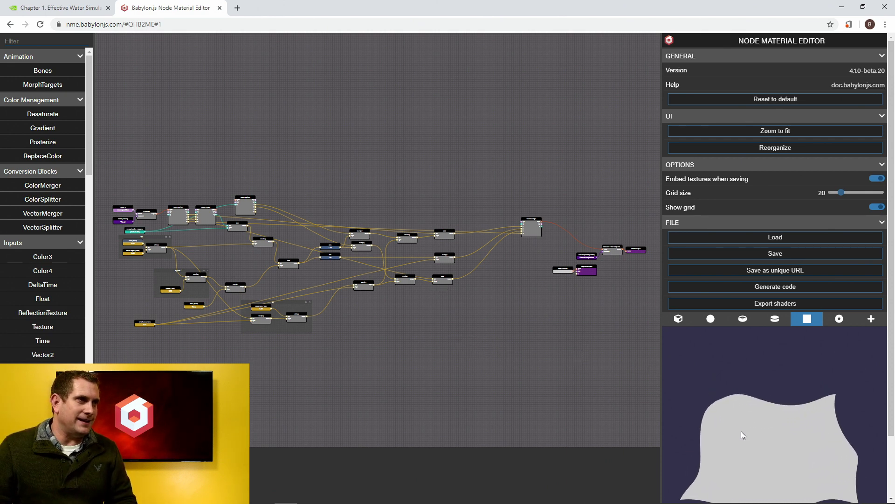
pyautogui.scroll(-1, 768, 434)
pyautogui.moveTo(768, 432); pyautogui.dragTo(740, 393)
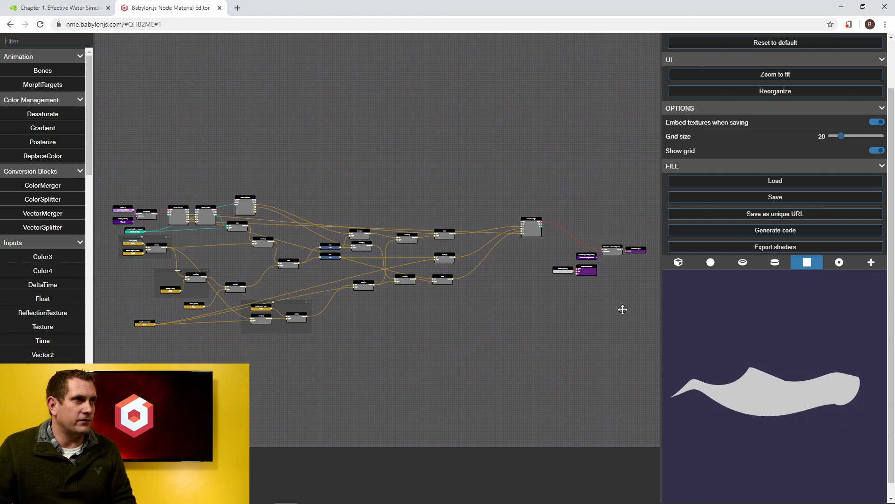
pyautogui.scroll(5, 614, 294)
pyautogui.click(45, 41)
pyautogui.write('tex')
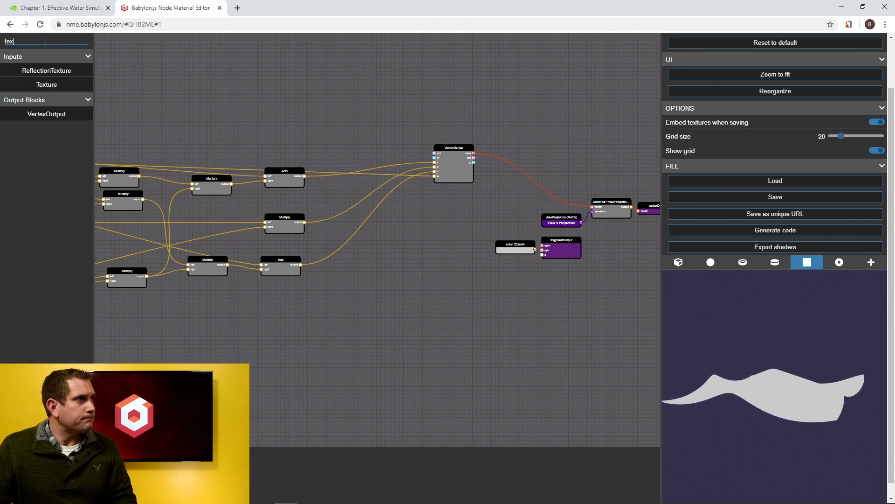
pyautogui.moveTo(56, 84); pyautogui.dragTo(461, 277)
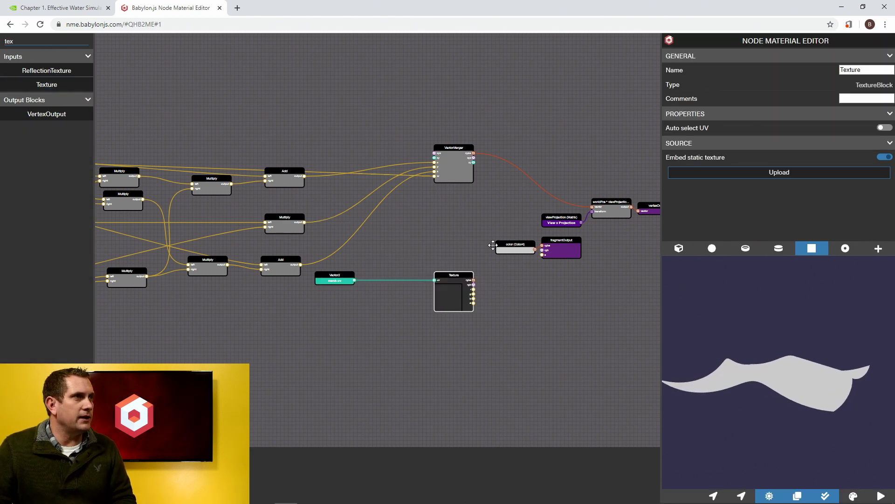
# Delete the color block feeding fragmentOutput and connect the Texture block's rgb output to fragmentOutput's rgb input
pyautogui.scroll(6, 529, 249)
pyautogui.click(530, 249)
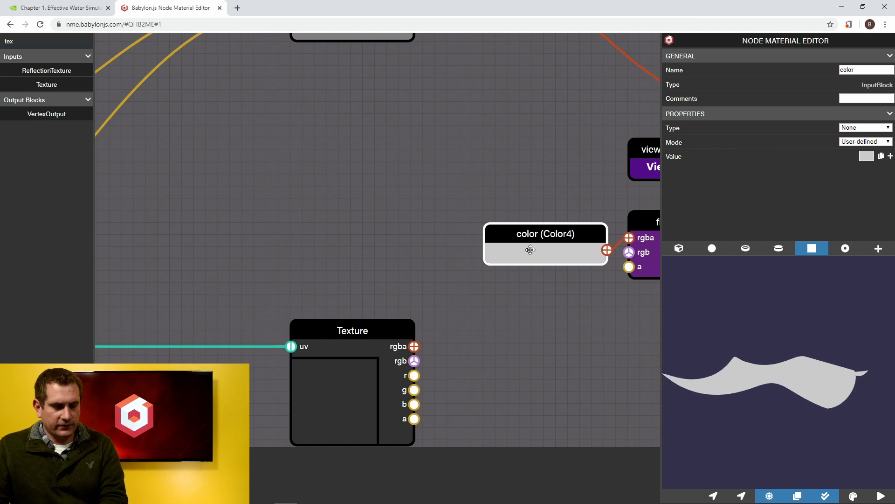
pyautogui.press('Delete')
pyautogui.moveTo(414, 361); pyautogui.dragTo(628, 252)
# Arrange the Texture block beside fragmentOutput and the mesh.uv block just before the Texture block
pyautogui.moveTo(402, 336); pyautogui.dragTo(544, 236)
pyautogui.scroll(-3, 426, 296)
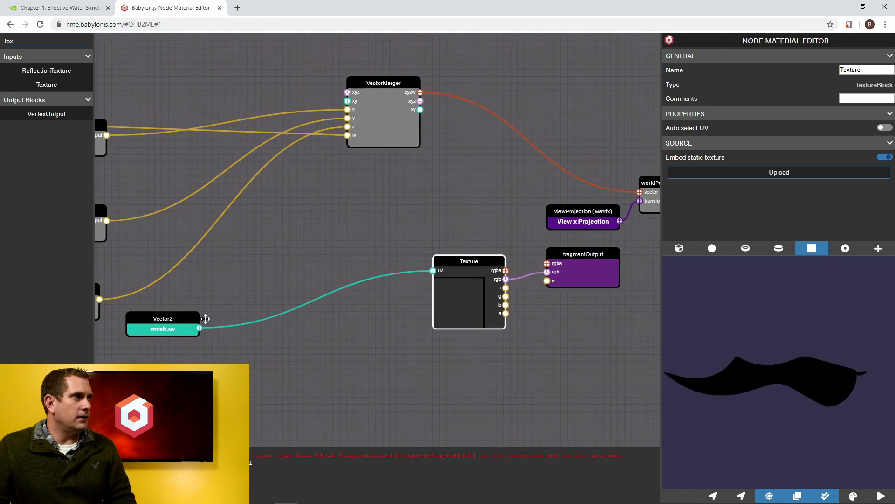
pyautogui.moveTo(193, 318); pyautogui.dragTo(399, 272)
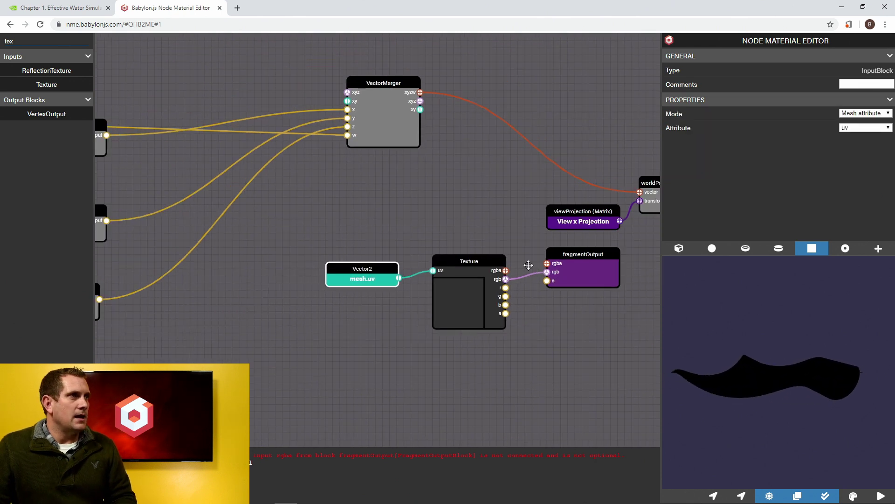
pyautogui.scroll(3, 548, 273)
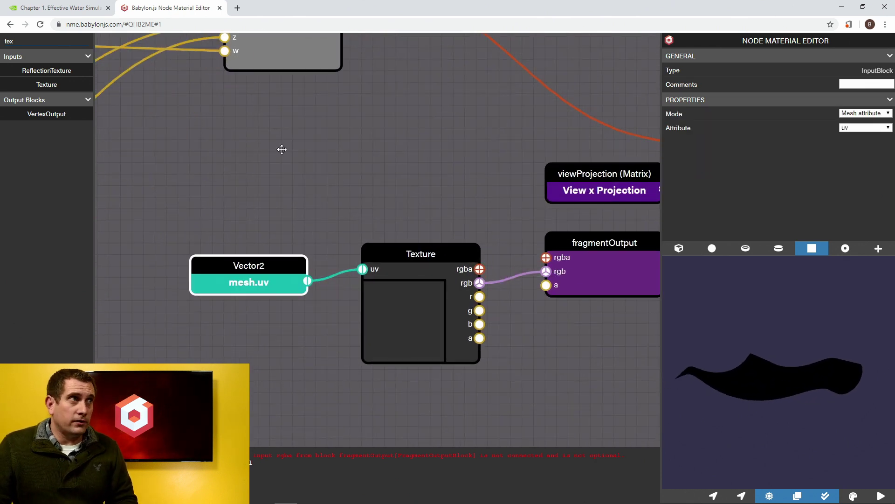
# Open the texture image playground.babylonjs.com/textures/amiga.jpg in a new browser tab
pyautogui.click(238, 8)
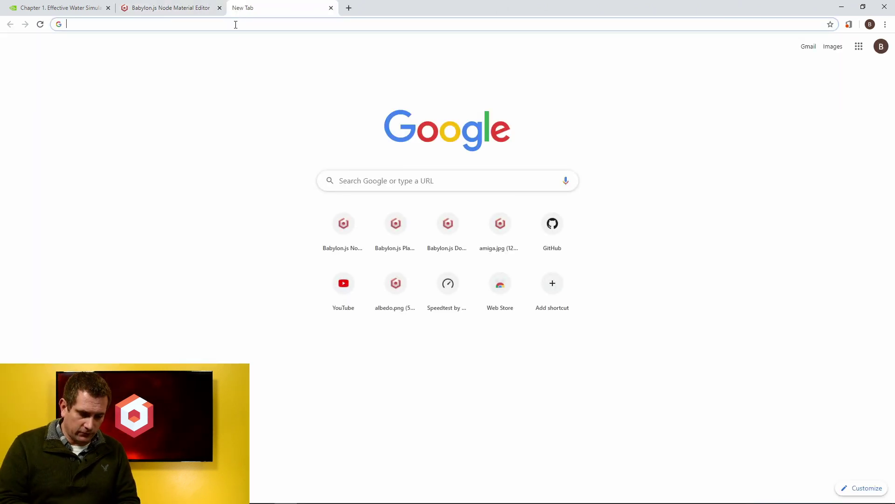
pyautogui.write('pla')
pyautogui.press('End')
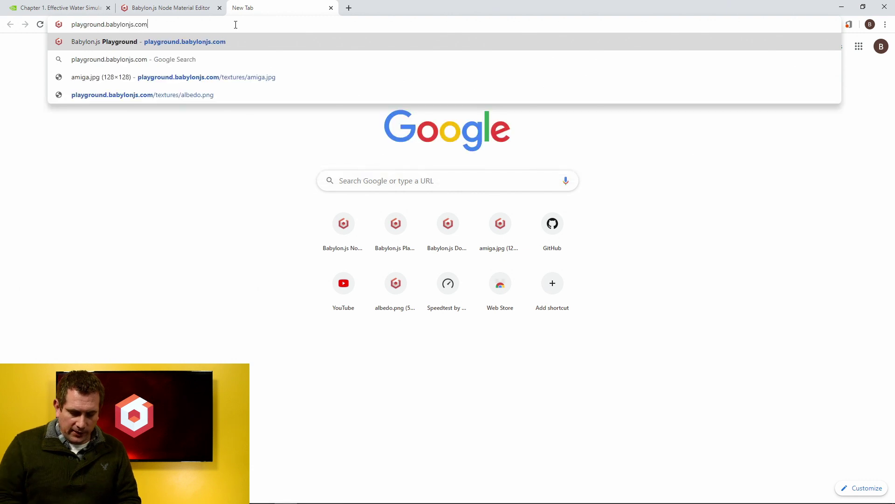
pyautogui.write('/')
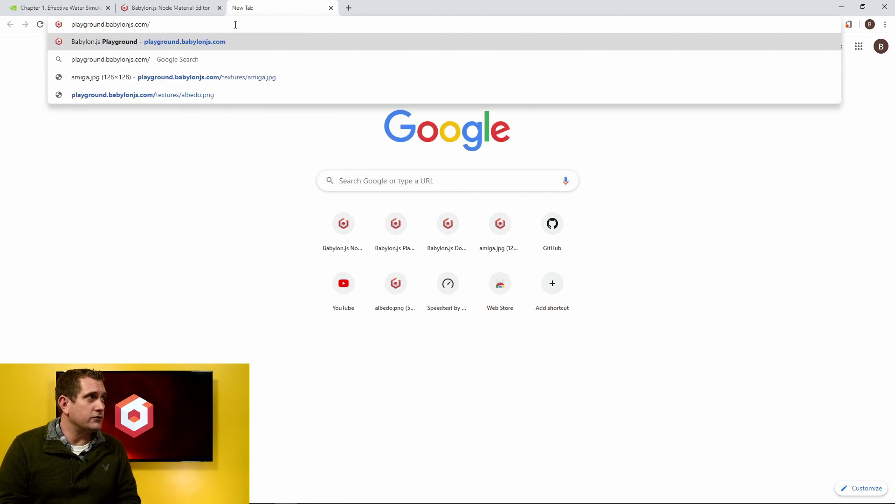
pyautogui.write('te')
pyautogui.press('End')
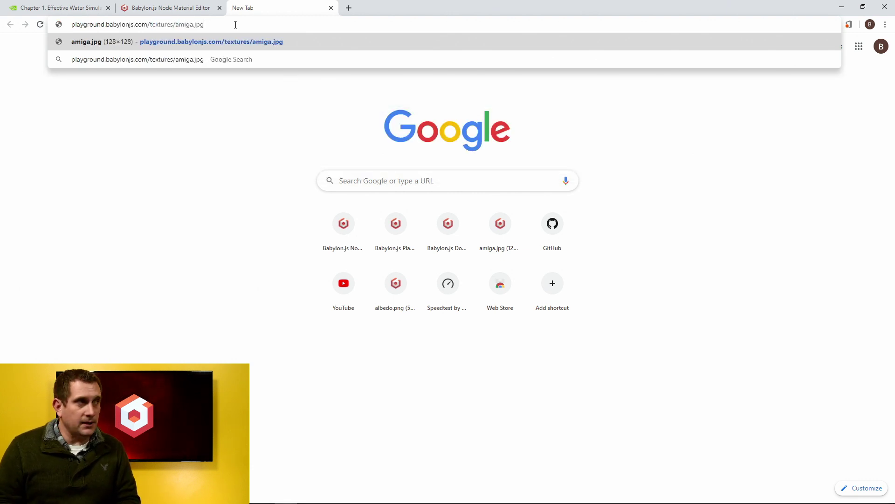
pyautogui.press('Return')
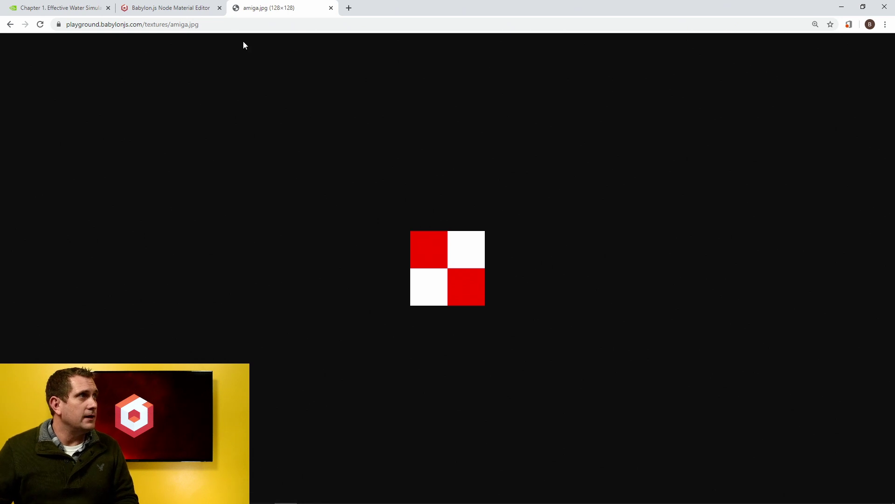
# Copy the amiga.jpg address and set it as the Texture block's link in the Node Material Editor, with Embed static texture off
pyautogui.click(256, 28)
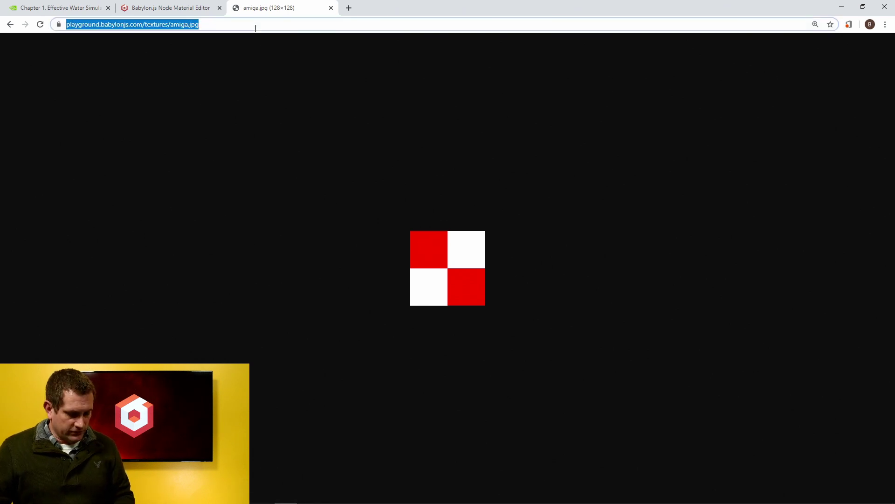
pyautogui.click(186, 9)
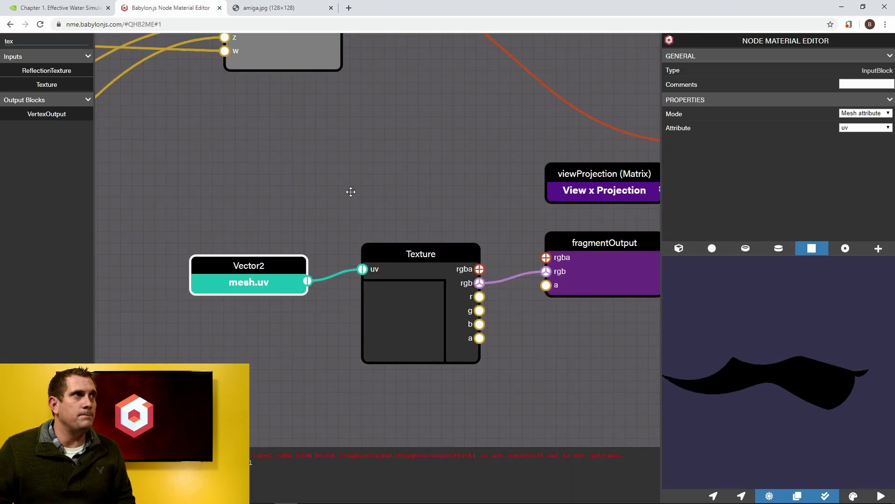
pyautogui.click(422, 252)
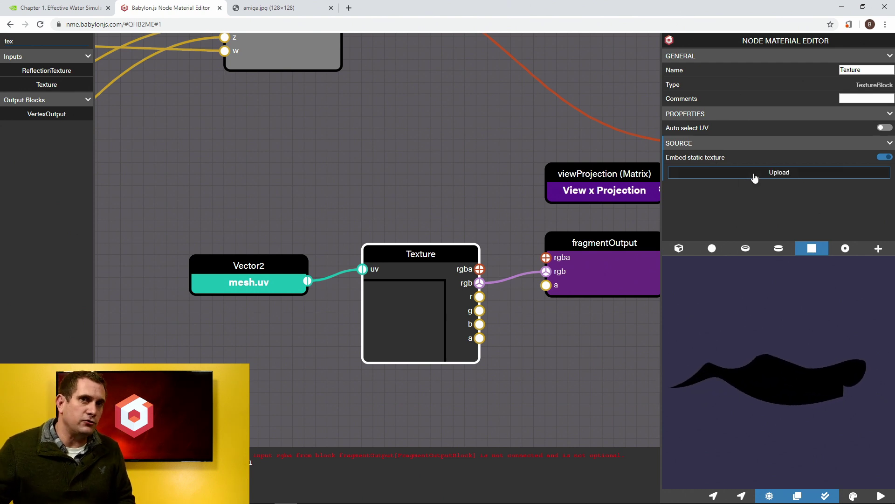
pyautogui.click(886, 157)
pyautogui.click(852, 172)
pyautogui.hotkey('ctrl', 'v')
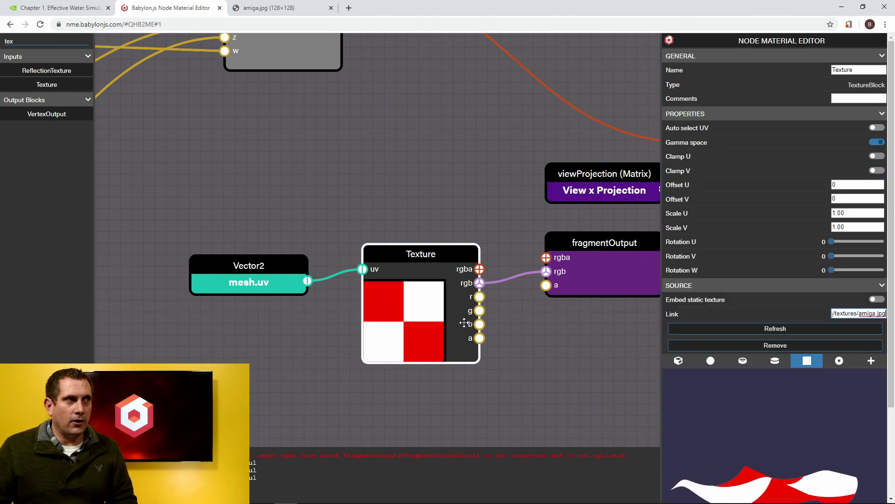
# Set the texture's Scale U and Scale V to 5 and inspect the tiled pattern on the wave preview
pyautogui.scroll(-2, 741, 447)
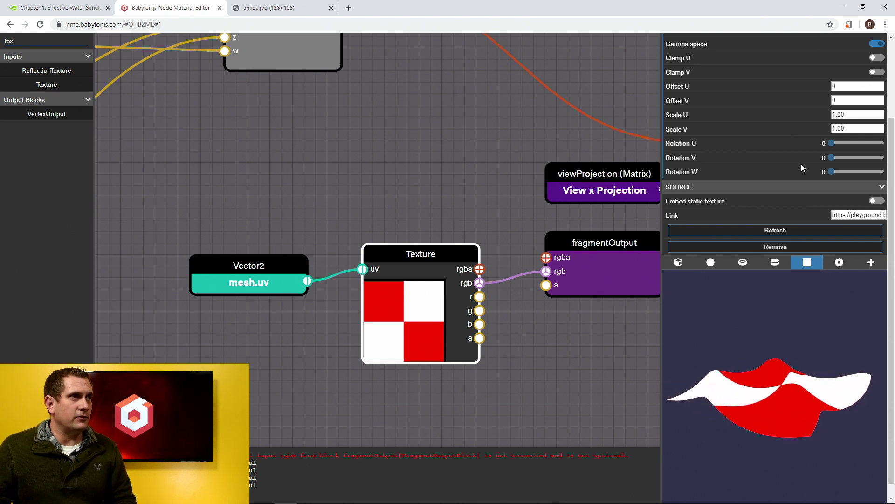
pyautogui.doubleClick(840, 115)
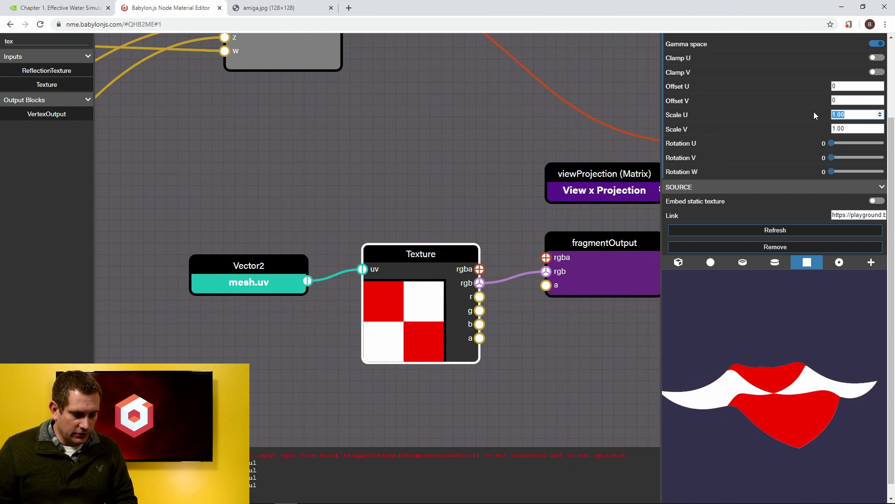
pyautogui.write('5')
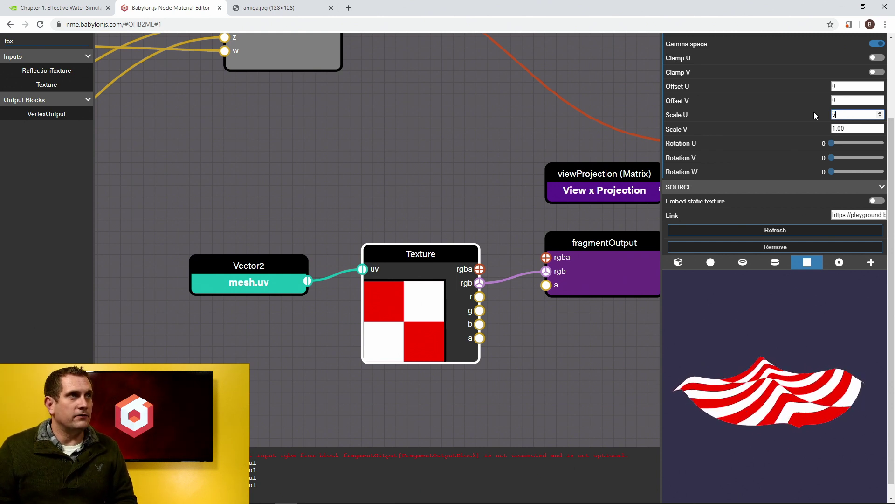
pyautogui.press('Tab')
pyautogui.write('5')
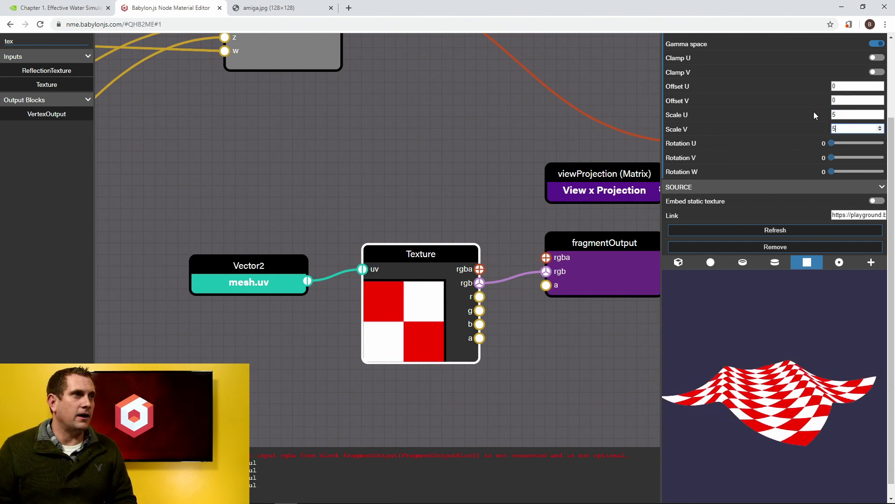
pyautogui.click(758, 369)
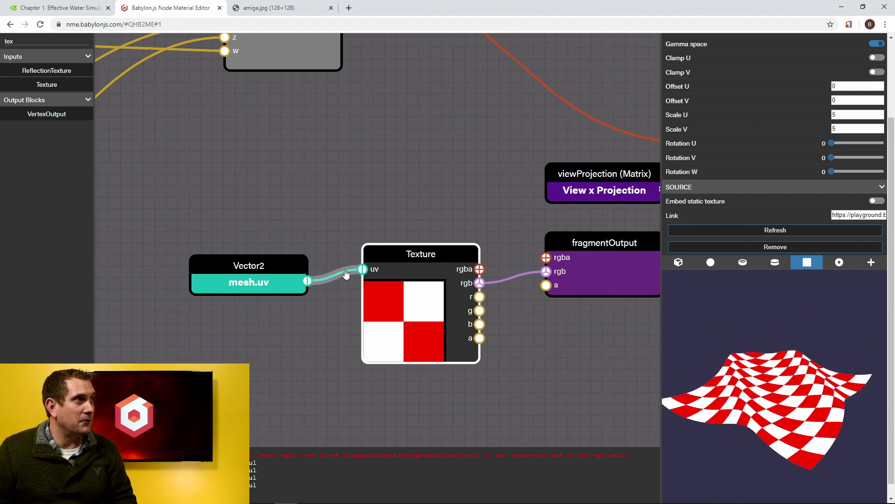
# Move the mesh.position, world, worldPos and first VectorSplitter blocks together, well above and away from the rest of the wave graph
pyautogui.scroll(-5, 346, 274)
pyautogui.moveTo(234, 297); pyautogui.dragTo(432, 296)
pyautogui.scroll(-3, 432, 297)
pyautogui.moveTo(358, 338); pyautogui.dragTo(498, 307)
pyautogui.scroll(-2, 466, 313)
pyautogui.moveTo(433, 320); pyautogui.dragTo(467, 308)
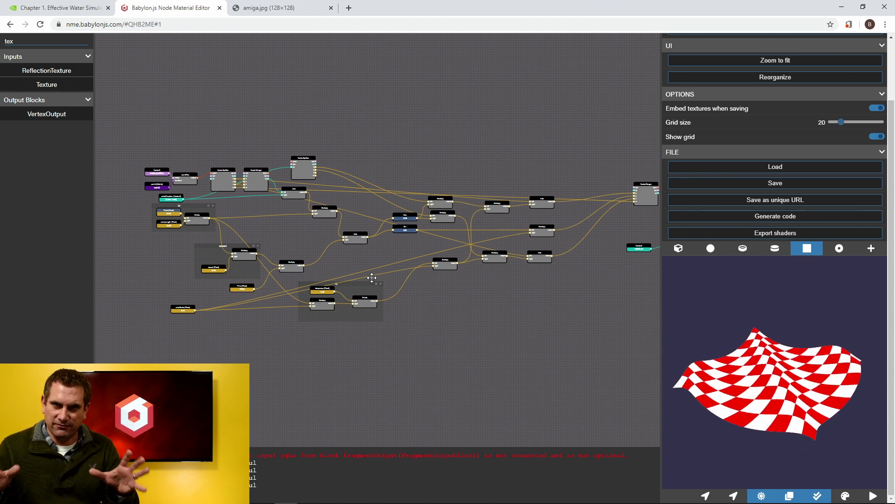
pyautogui.scroll(5, 264, 188)
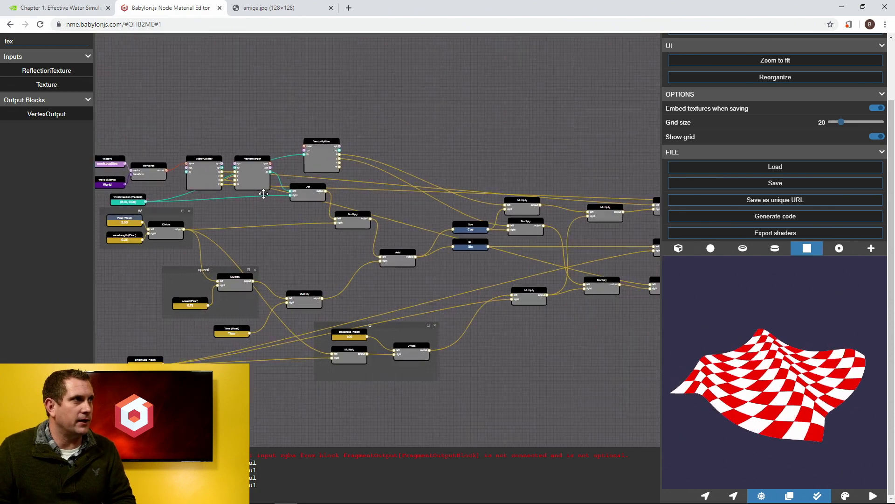
pyautogui.moveTo(249, 106); pyautogui.dragTo(524, 222)
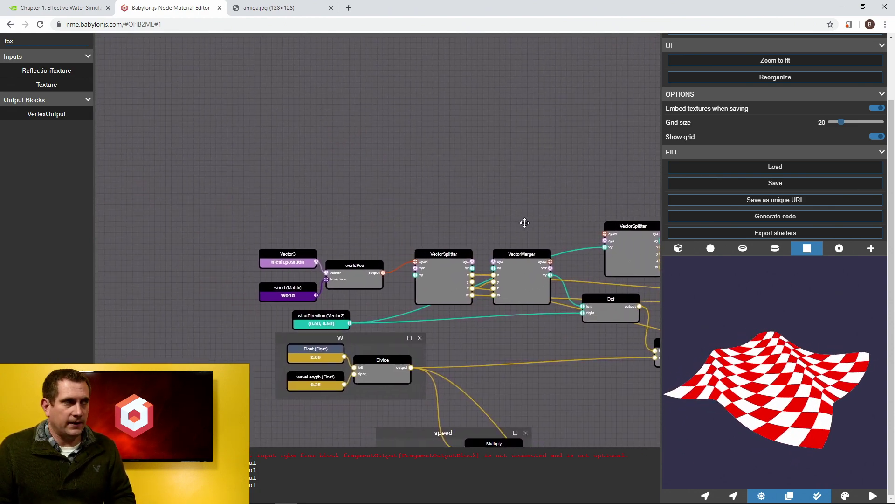
pyautogui.scroll(3, 461, 228)
pyautogui.moveTo(433, 226); pyautogui.dragTo(481, 184)
pyautogui.scroll(2, 481, 184)
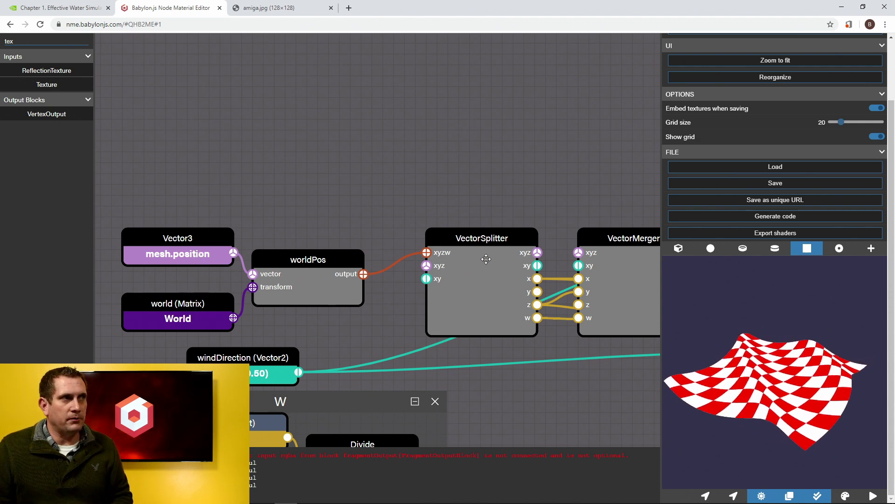
pyautogui.moveTo(196, 169); pyautogui.dragTo(301, 80)
# Move the windDirection block out to the left of the W frame and place the waveLength block directly beneath it
pyautogui.scroll(-6, 477, 283)
pyautogui.moveTo(417, 275); pyautogui.dragTo(223, 223)
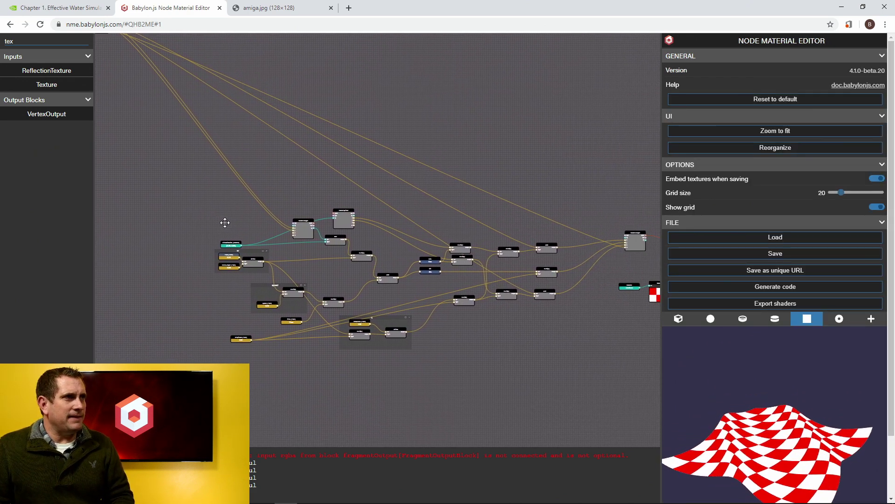
pyautogui.scroll(3, 458, 256)
pyautogui.scroll(3, 552, 281)
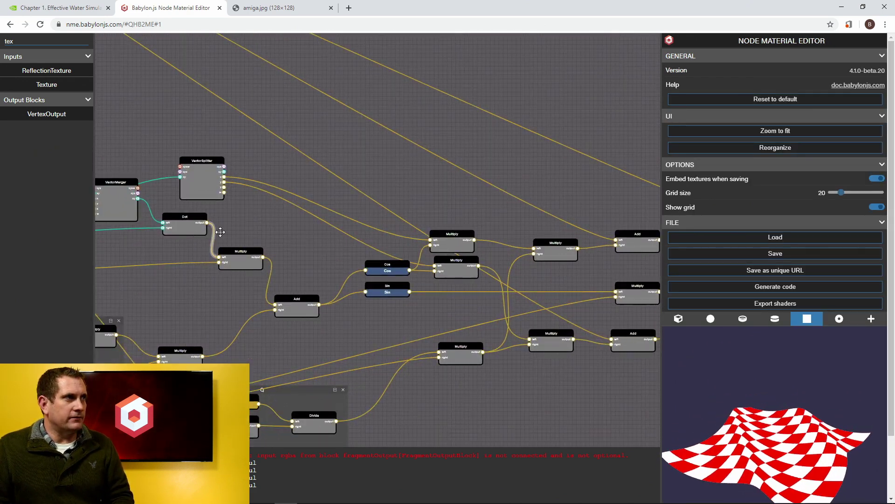
pyautogui.moveTo(139, 237); pyautogui.dragTo(449, 268)
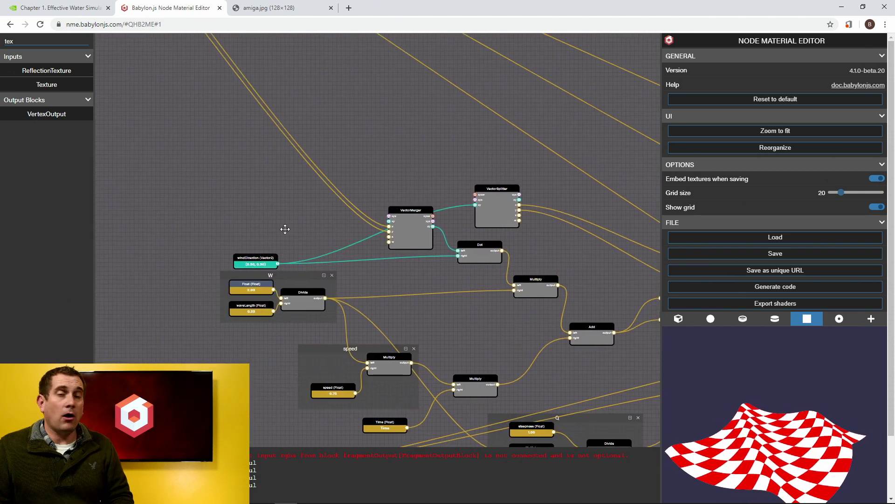
pyautogui.scroll(5, 332, 225)
pyautogui.moveTo(349, 234); pyautogui.dragTo(306, 233)
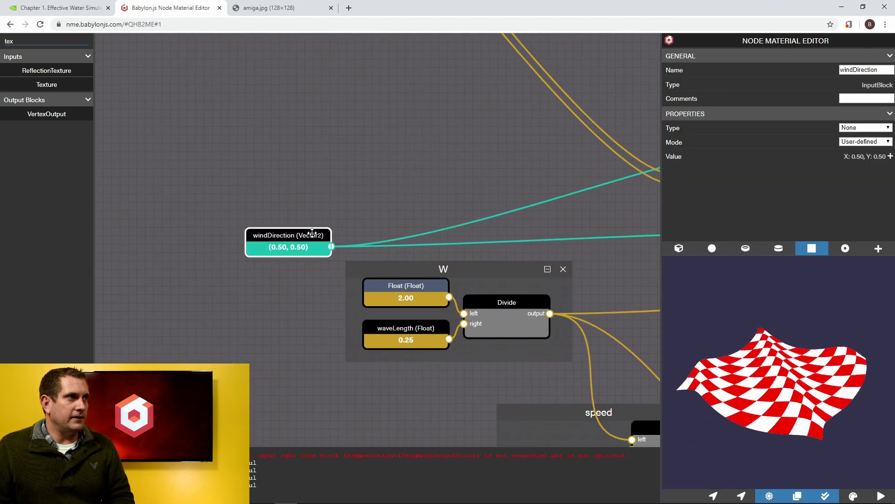
pyautogui.moveTo(389, 326); pyautogui.dragTo(272, 267)
# Pull the speed and amplitude blocks over to the input column and stack them below waveLength
pyautogui.moveTo(418, 389); pyautogui.dragTo(398, 272)
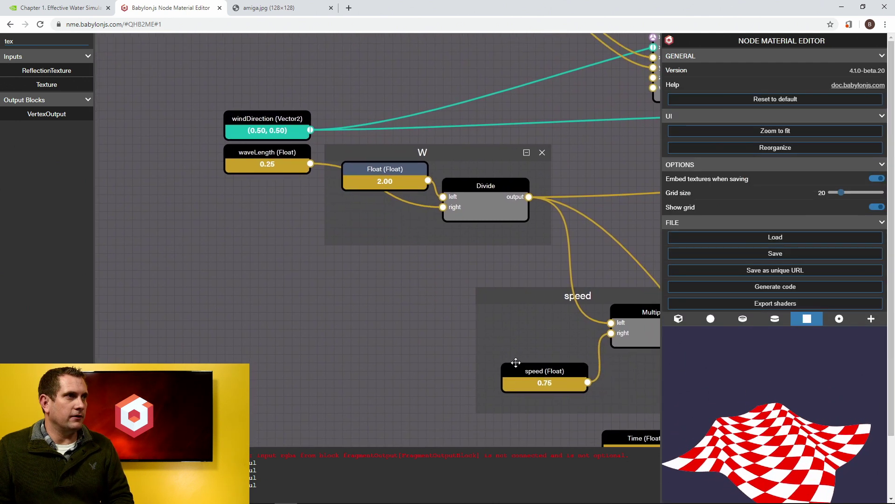
pyautogui.moveTo(526, 370); pyautogui.dragTo(249, 185)
pyautogui.moveTo(453, 385); pyautogui.dragTo(465, 314)
pyautogui.moveTo(475, 434); pyautogui.dragTo(315, 150)
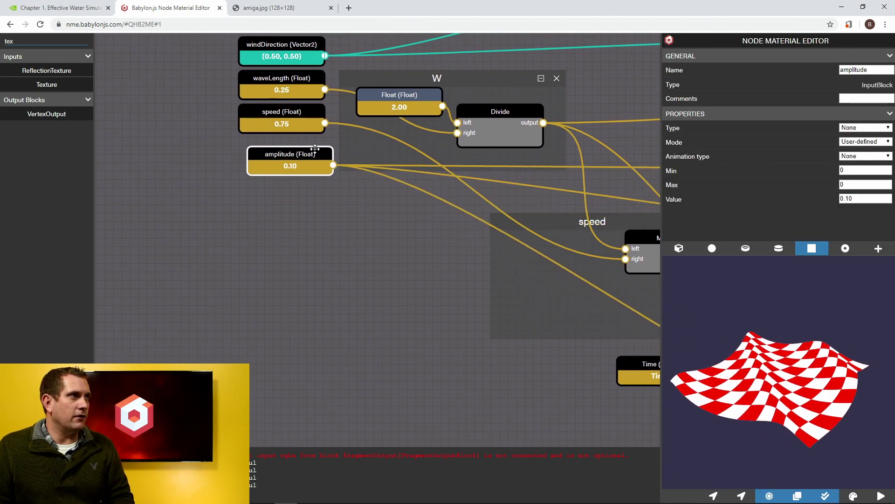
# Move the steepness block out of its frame and stack it directly below amplitude in the input column
pyautogui.moveTo(448, 334); pyautogui.dragTo(242, 281)
pyautogui.moveTo(501, 369); pyautogui.dragTo(394, 314)
pyautogui.moveTo(596, 274); pyautogui.dragTo(171, 265)
pyautogui.moveTo(258, 320); pyautogui.dragTo(502, 389)
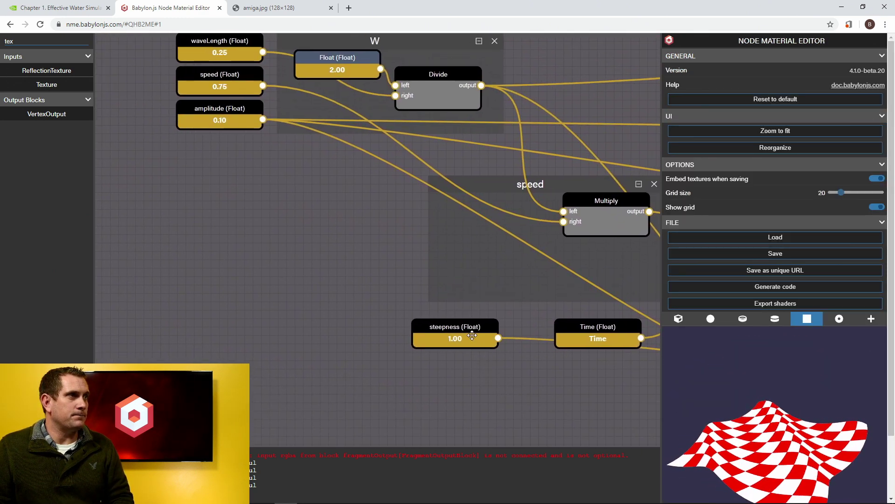
pyautogui.moveTo(470, 328); pyautogui.dragTo(239, 148)
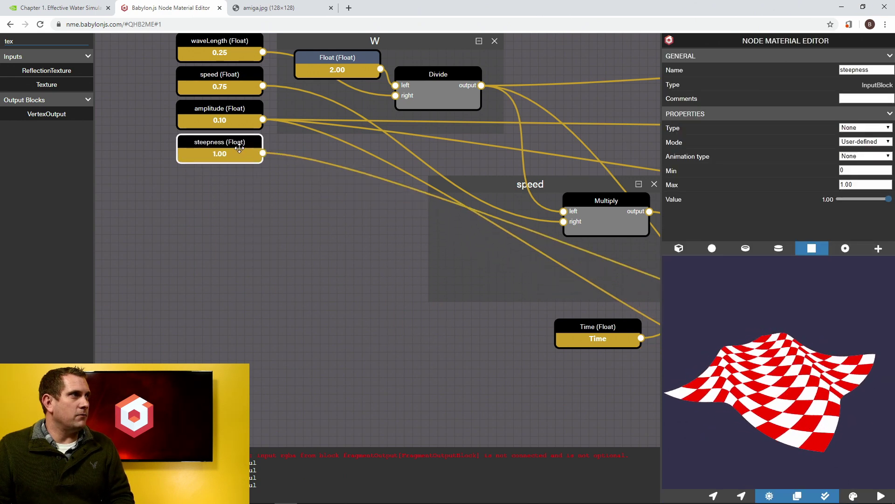
pyautogui.moveTo(281, 220); pyautogui.dragTo(259, 312)
pyautogui.scroll(-5, 344, 321)
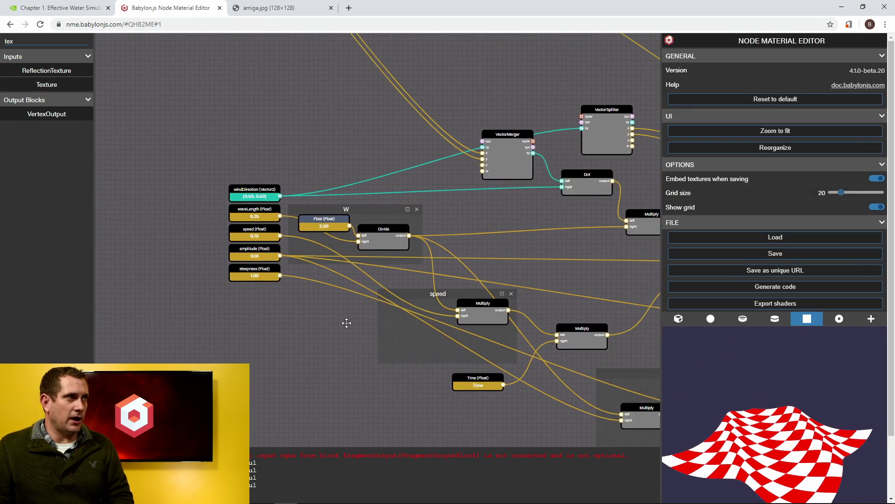
# Delete the W, speed and Q frames from the wave graph, keeping the blocks inside them
pyautogui.moveTo(556, 275); pyautogui.dragTo(458, 250)
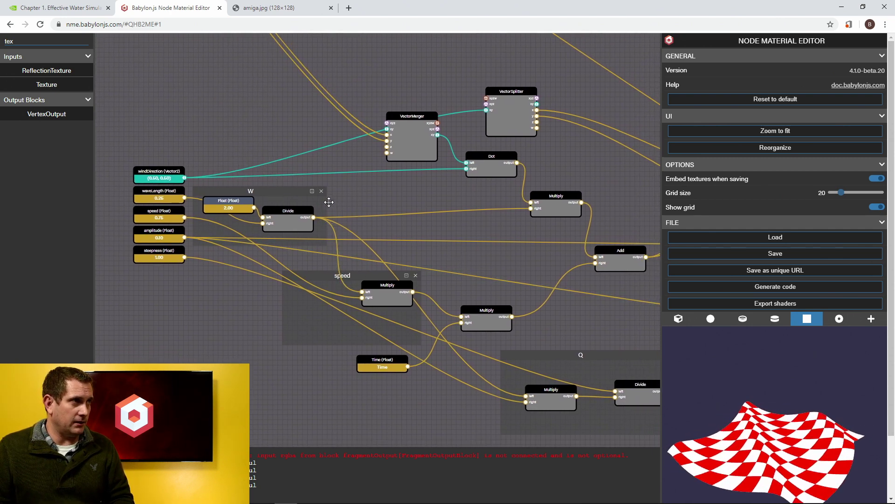
pyautogui.click(292, 192)
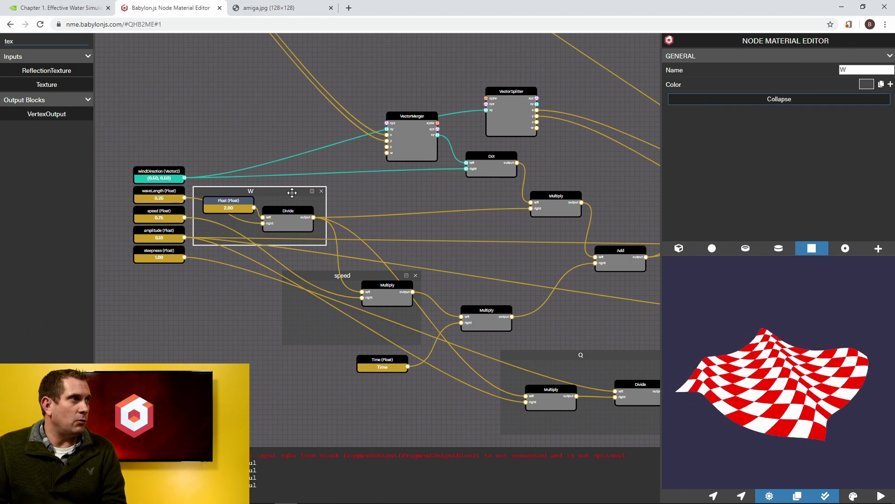
pyautogui.click(316, 276)
pyautogui.press('Delete')
pyautogui.click(553, 355)
pyautogui.press('Delete')
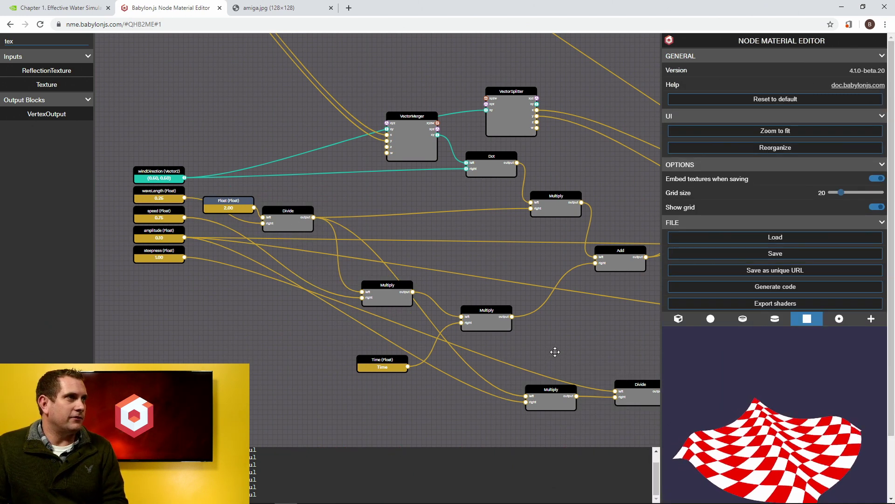
# Move the Multiply block fed by Sin out of the Add column into the Multiply column before it
pyautogui.scroll(-3, 555, 354)
pyautogui.moveTo(562, 351); pyautogui.dragTo(201, 281)
pyautogui.scroll(8, 385, 246)
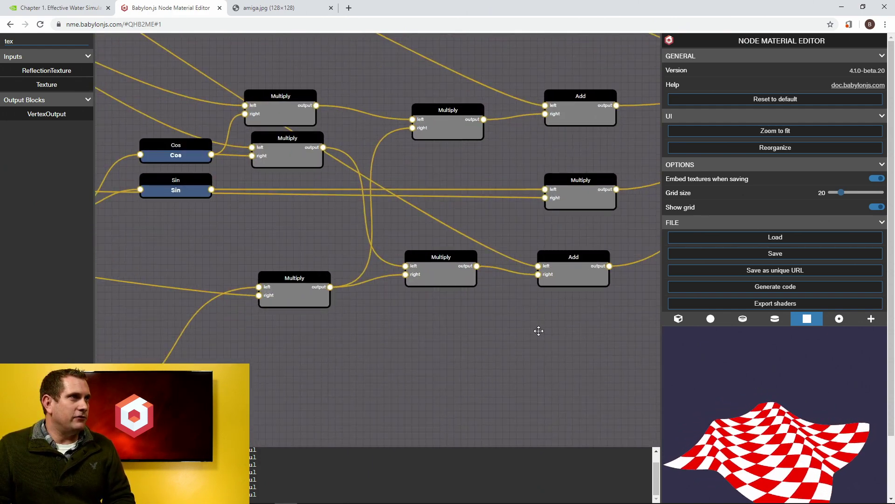
pyautogui.moveTo(539, 329); pyautogui.dragTo(392, 366)
pyautogui.scroll(2, 508, 320)
pyautogui.moveTo(535, 322); pyautogui.dragTo(480, 334)
pyautogui.scroll(-5, 477, 280)
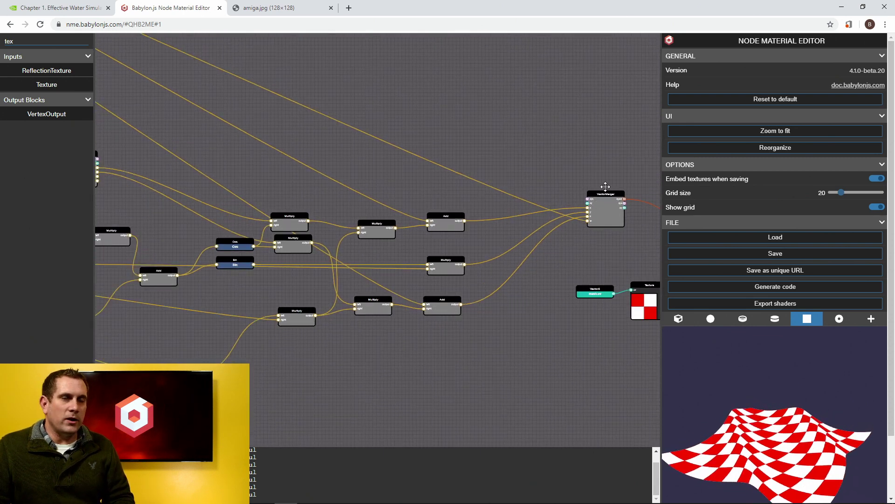
pyautogui.scroll(5, 616, 191)
pyautogui.scroll(-2, 571, 253)
pyautogui.scroll(-2, 572, 253)
pyautogui.scroll(2, 569, 333)
pyautogui.scroll(1, 497, 208)
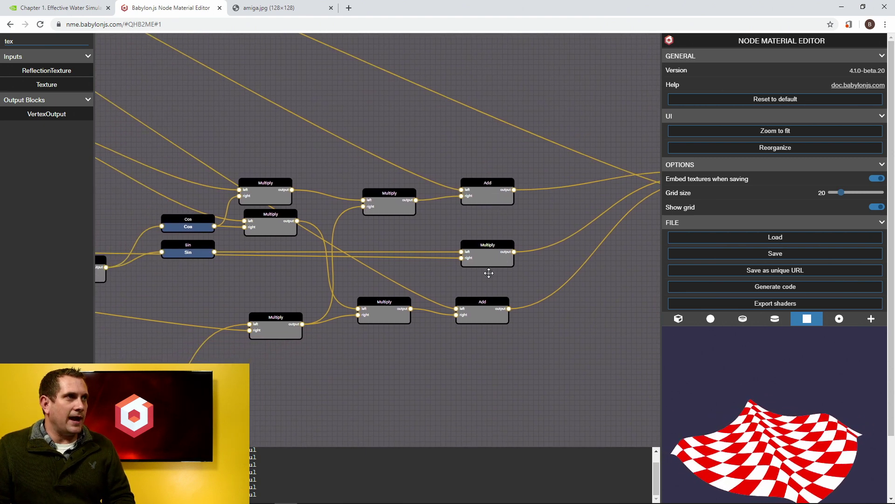
pyautogui.moveTo(488, 248); pyautogui.dragTo(385, 249)
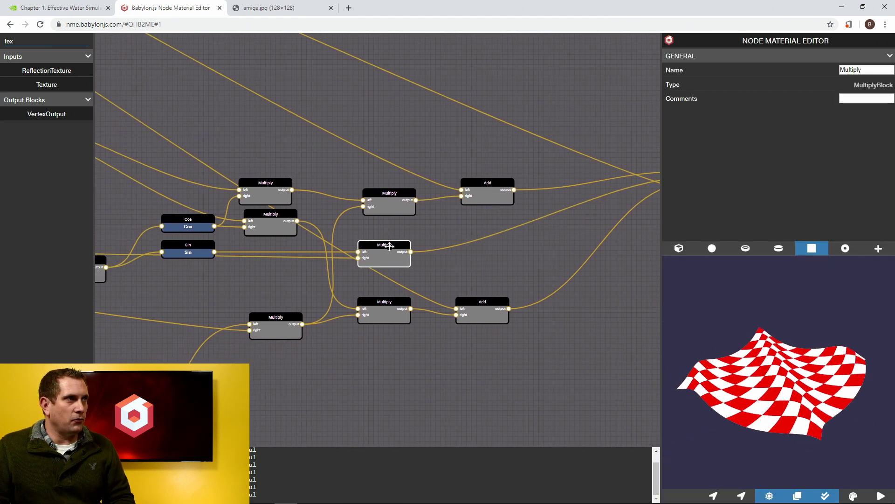
pyautogui.scroll(-3, 554, 262)
pyautogui.click(506, 289)
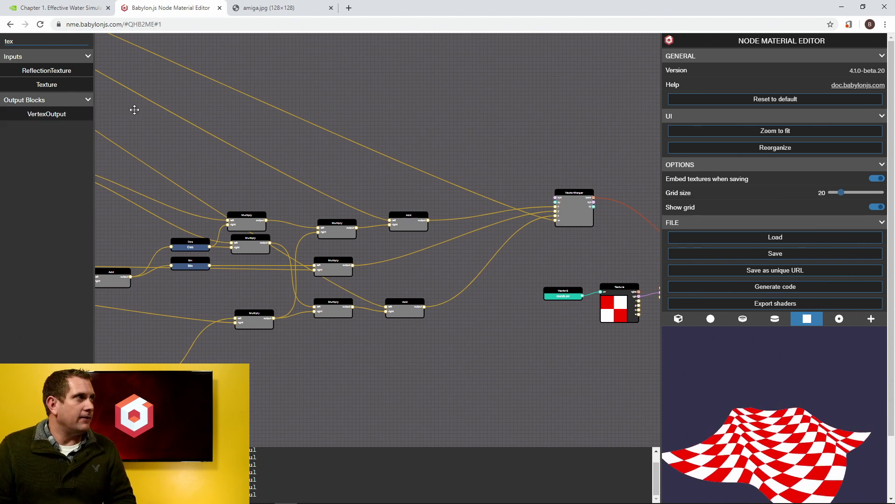
# Check the Gerstner wave function in Equation 9 on the NVIDIA water simulation page, and return to the Node Material Editor
pyautogui.click(52, 8)
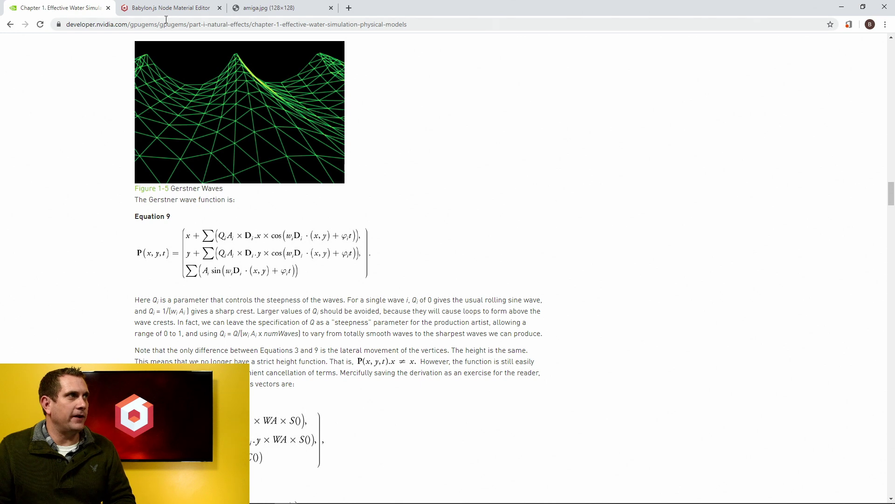
pyautogui.click(193, 8)
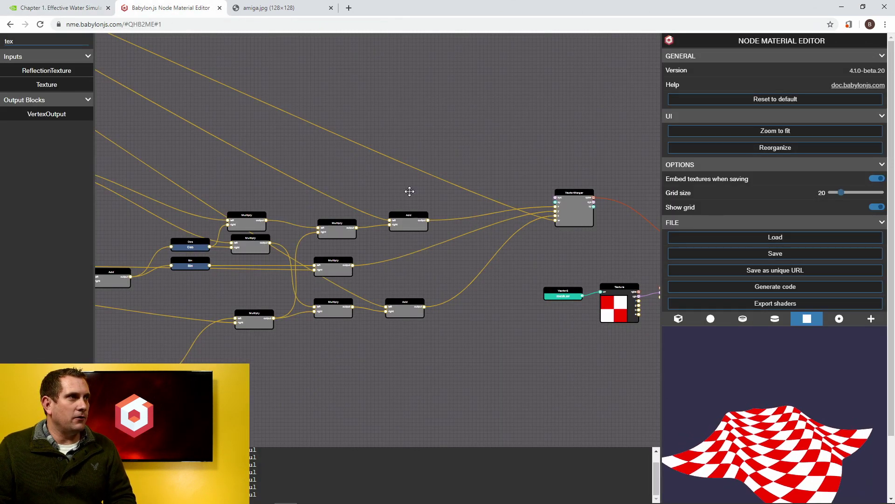
# Move the two Add blocks together beside the final VectorMerger and bring them closer to each other vertically
pyautogui.moveTo(412, 186); pyautogui.dragTo(398, 353)
pyautogui.moveTo(406, 226); pyautogui.dragTo(537, 177)
pyautogui.scroll(6, 538, 178)
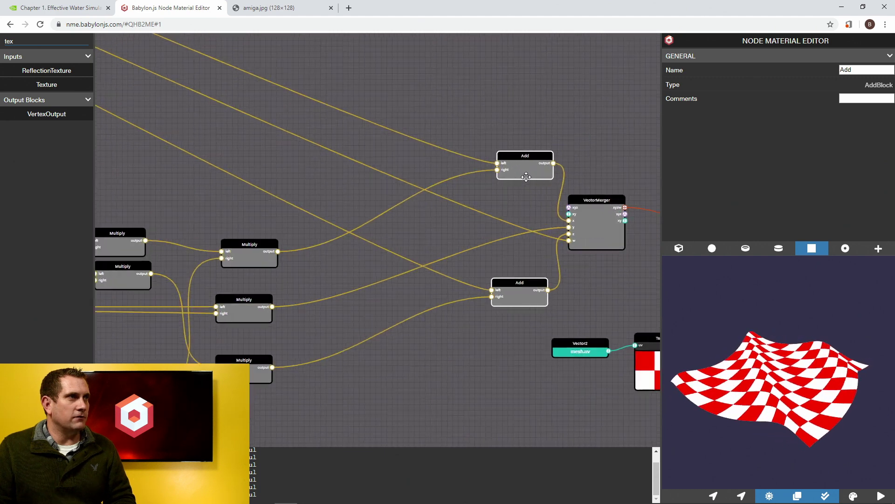
pyautogui.click(541, 202)
pyautogui.moveTo(542, 146); pyautogui.dragTo(543, 187)
pyautogui.moveTo(516, 330); pyautogui.dragTo(532, 271)
pyautogui.click(409, 355)
# Stack the three last Multiply blocks of the wave graph into one tight, aligned column
pyautogui.scroll(-5, 535, 334)
pyautogui.moveTo(481, 390); pyautogui.dragTo(590, 310)
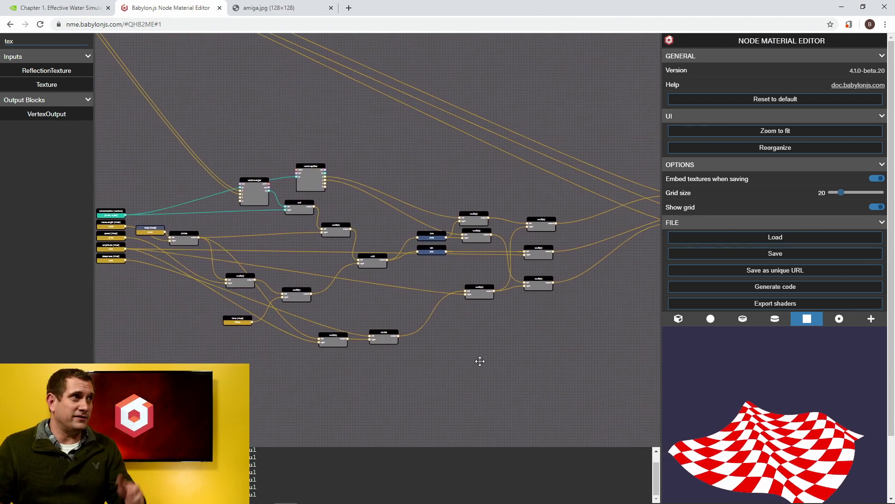
pyautogui.scroll(5, 481, 362)
pyautogui.moveTo(536, 302); pyautogui.dragTo(500, 380)
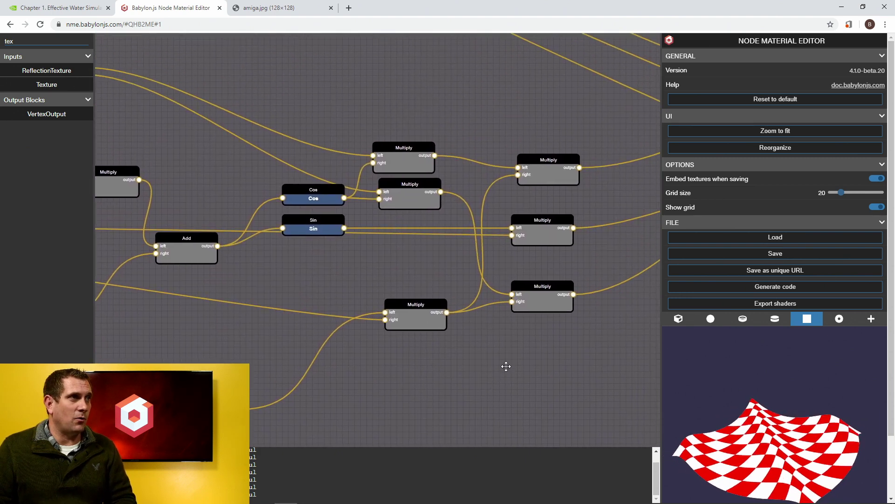
pyautogui.scroll(3, 500, 379)
pyautogui.moveTo(543, 174); pyautogui.dragTo(556, 145)
pyautogui.moveTo(549, 264); pyautogui.dragTo(557, 191)
# Line up the two Multiply blocks fed by Cos and the lower Multiply block in a column directly before the final Multiply column
pyautogui.moveTo(402, 131); pyautogui.dragTo(494, 149)
pyautogui.moveTo(366, 79); pyautogui.dragTo(462, 95)
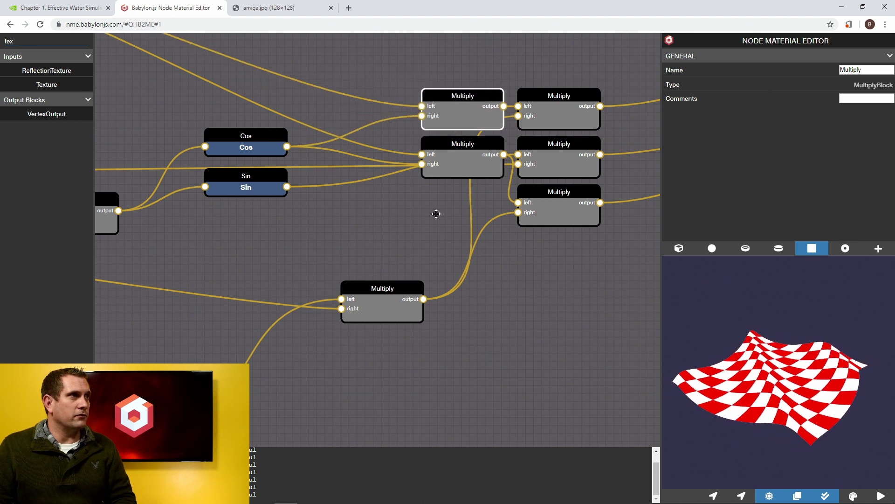
pyautogui.moveTo(411, 296); pyautogui.dragTo(501, 200)
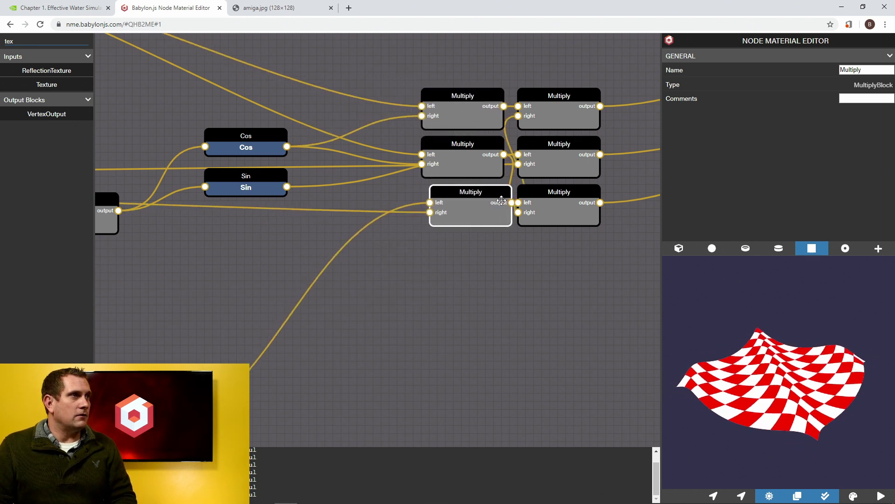
# Move the Cos and Sin blocks together up against the Multiply columns, and place the Add block feeding them directly before them
pyautogui.keyDown('ctrl'); pyautogui.moveTo(256, 88); pyautogui.dragTo(242, 191); pyautogui.keyUp('ctrl')
pyautogui.moveTo(243, 145); pyautogui.dragTo(368, 144)
pyautogui.scroll(-3, 325, 227)
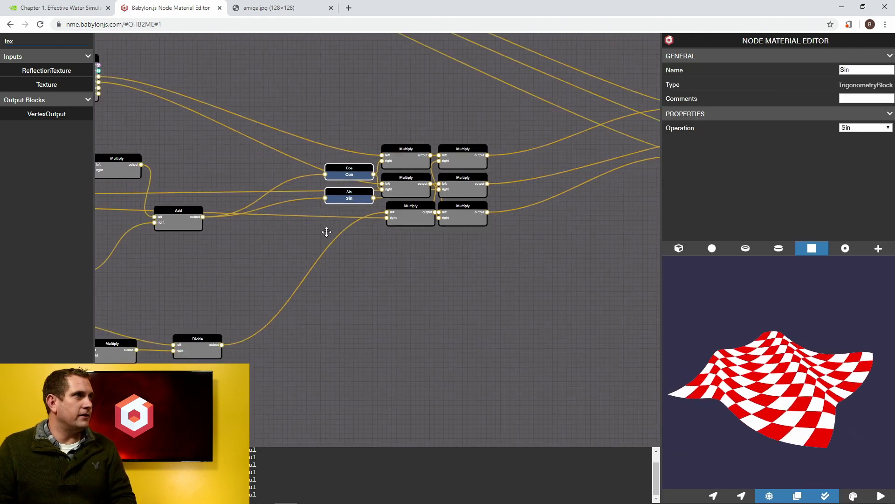
pyautogui.click(272, 249)
pyautogui.scroll(-3, 426, 234)
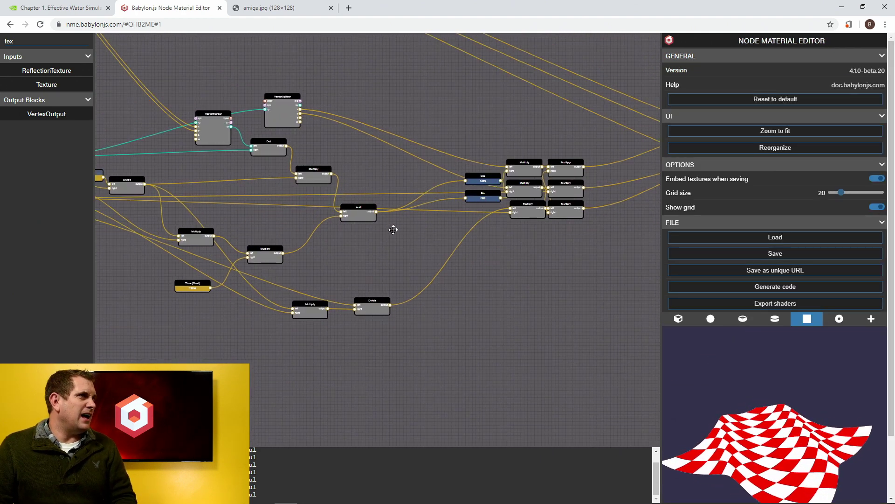
pyautogui.moveTo(371, 217); pyautogui.dragTo(452, 196)
# Move the lower Multiply and Divide pair together to just below the Add and Sin blocks
pyautogui.moveTo(384, 284); pyautogui.dragTo(330, 341)
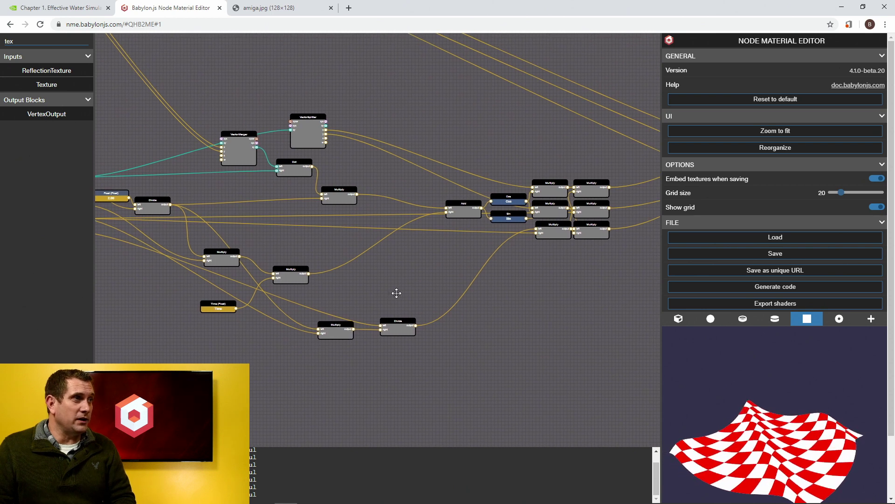
pyautogui.moveTo(389, 313); pyautogui.dragTo(433, 240)
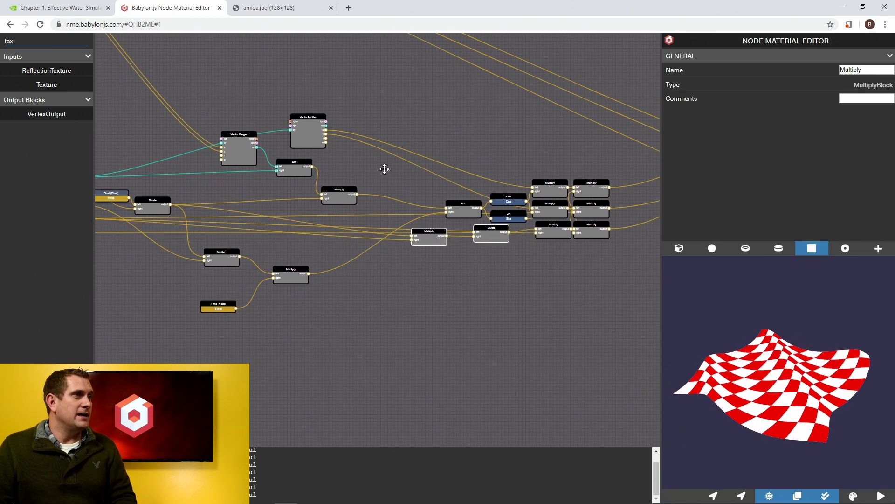
pyautogui.click(383, 169)
# Pack the Multiply block fed by Dot, the two speed and time Multiply blocks and the Time block closely before the Add block
pyautogui.moveTo(342, 190); pyautogui.dragTo(422, 202)
pyautogui.moveTo(286, 278); pyautogui.dragTo(383, 223)
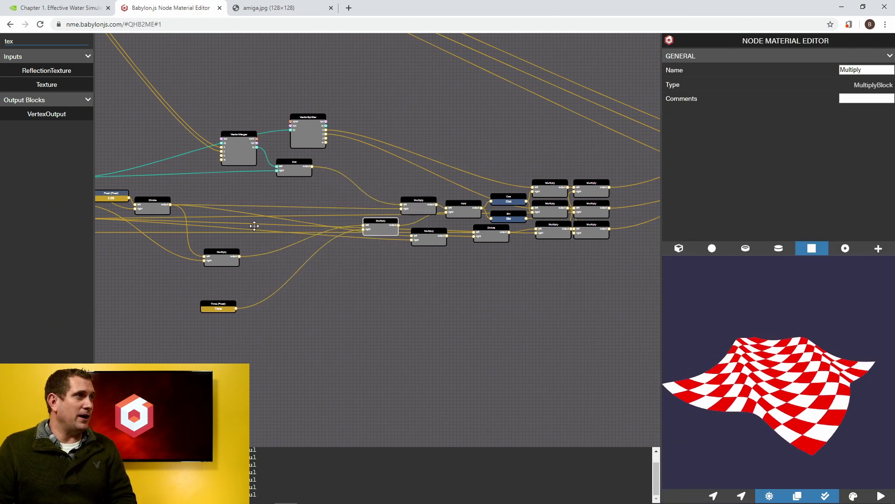
pyautogui.moveTo(235, 254); pyautogui.dragTo(354, 209)
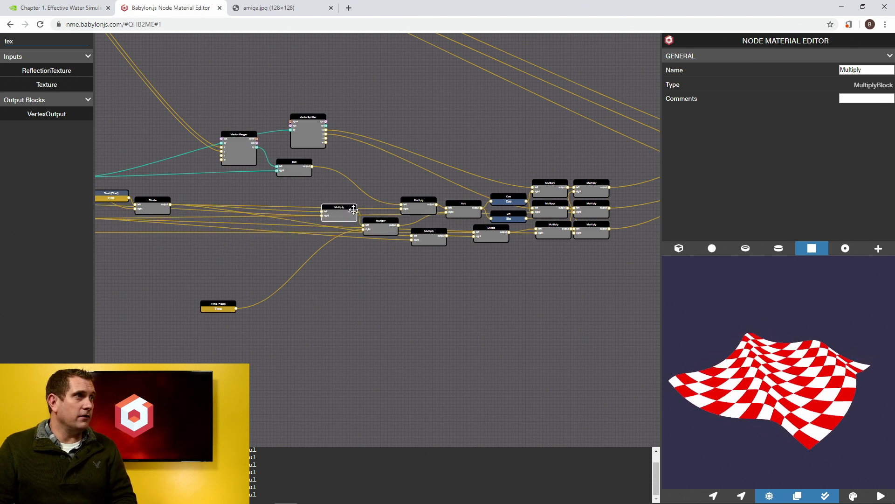
pyautogui.moveTo(209, 303); pyautogui.dragTo(321, 227)
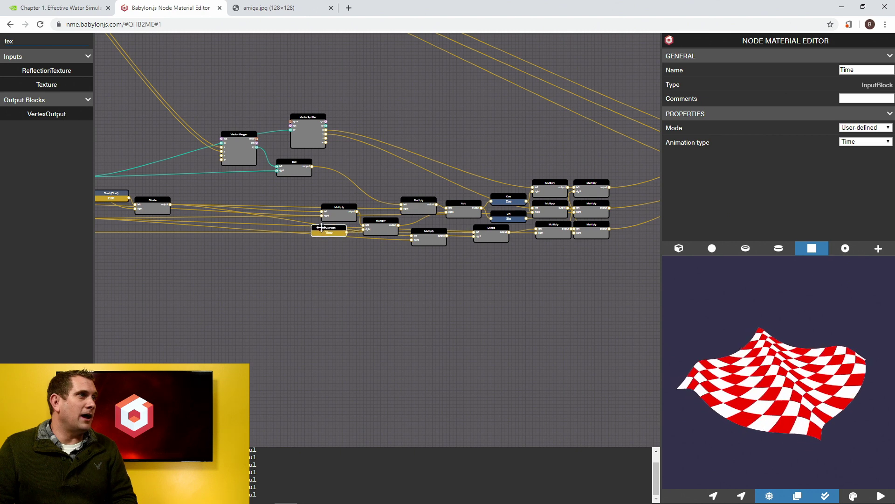
# Move the Dot, VectorSplitter and VectorMerger blocks down against the compacted Multiply blocks
pyautogui.moveTo(290, 163); pyautogui.dragTo(369, 197)
pyautogui.moveTo(305, 118); pyautogui.dragTo(329, 167)
pyautogui.moveTo(234, 134); pyautogui.dragTo(283, 168)
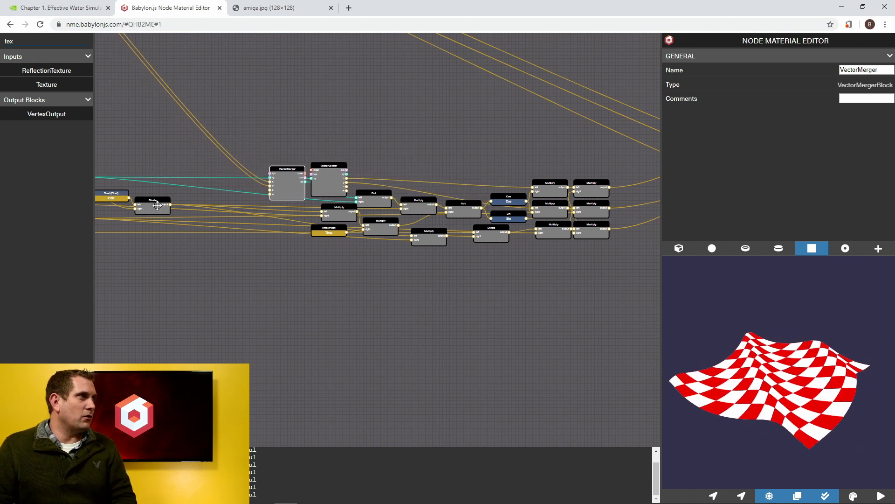
# Place the wavelength Divide block beneath the VectorMerger, and put the constant 2.00 Float block just before it
pyautogui.moveTo(157, 202); pyautogui.dragTo(288, 212)
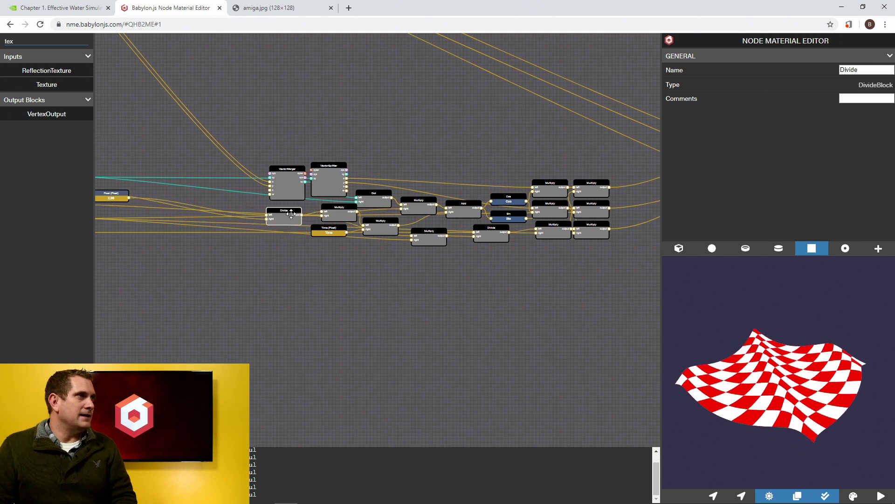
pyautogui.moveTo(111, 192); pyautogui.dragTo(240, 209)
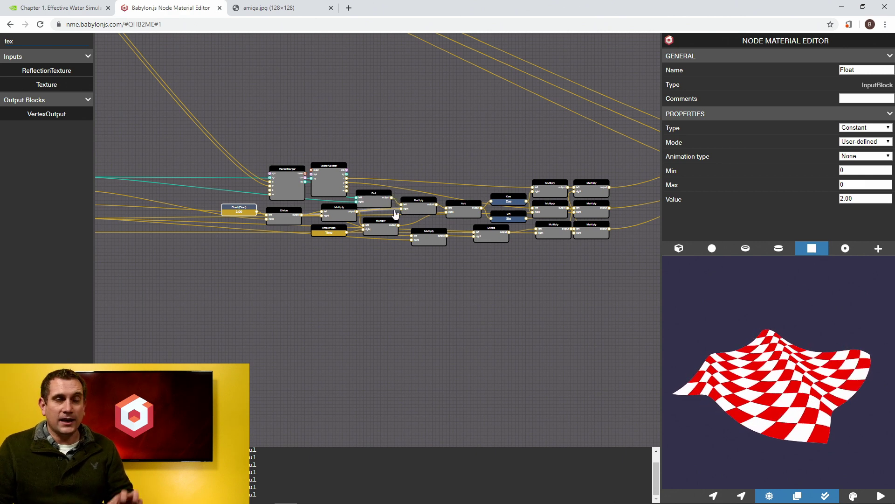
pyautogui.scroll(-5, 351, 253)
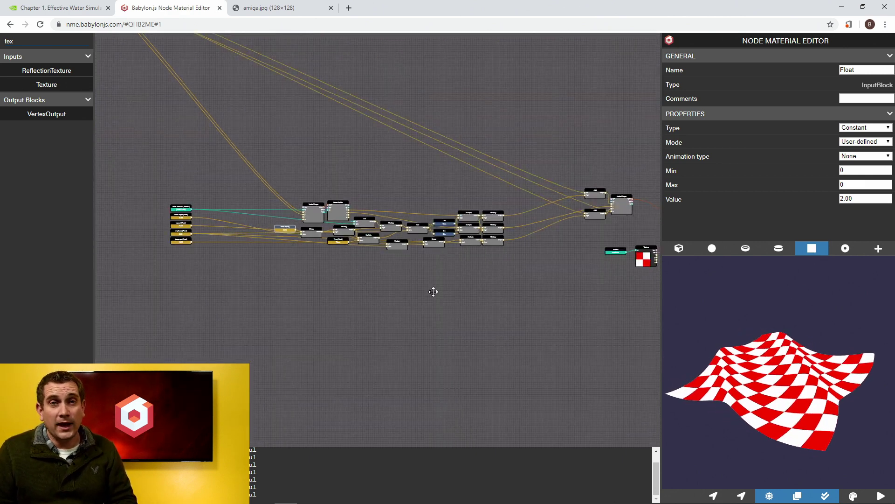
pyautogui.click(414, 295)
# Select the five wave input blocks from windDirection to steepness and move the column up against the compacted graph
pyautogui.scroll(3, 385, 280)
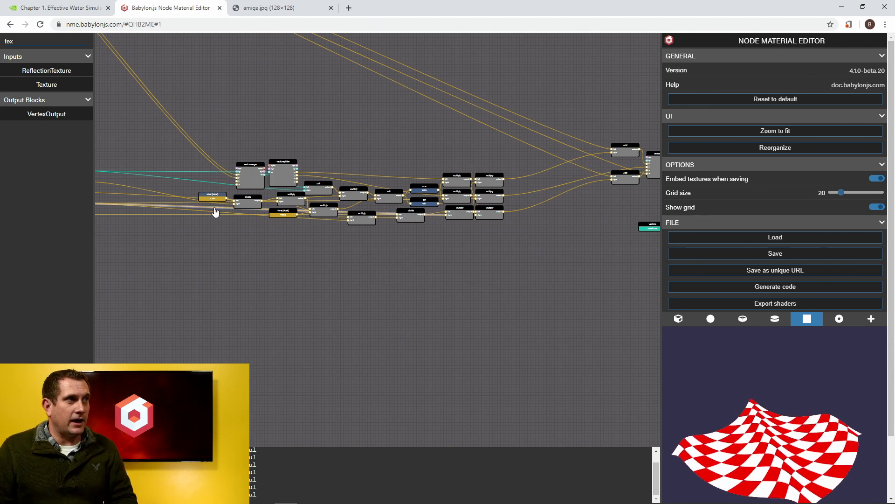
pyautogui.moveTo(319, 302); pyautogui.dragTo(391, 298)
pyautogui.keyDown('ctrl'); pyautogui.moveTo(176, 151); pyautogui.dragTo(277, 222); pyautogui.keyUp('ctrl')
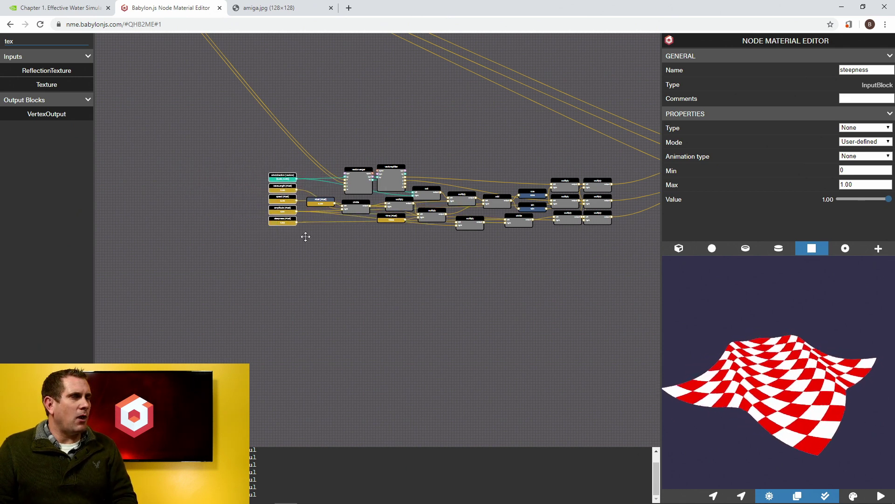
# Select the whole compacted wave graph with its inputs and shift it left, leaving a wide gap before the two Add blocks
pyautogui.moveTo(441, 296); pyautogui.dragTo(337, 301)
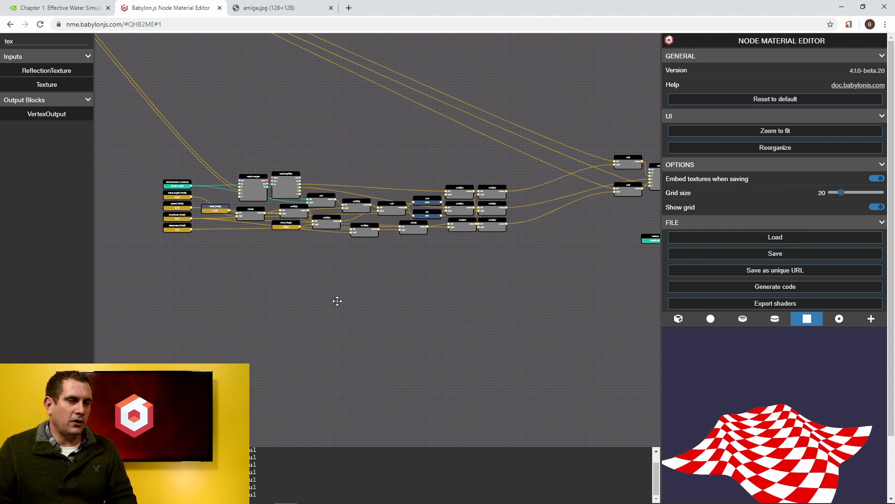
pyautogui.moveTo(356, 286); pyautogui.dragTo(355, 303)
pyautogui.keyDown('ctrl'); pyautogui.moveTo(148, 167); pyautogui.dragTo(514, 275); pyautogui.keyUp('ctrl')
pyautogui.moveTo(489, 209); pyautogui.dragTo(425, 205)
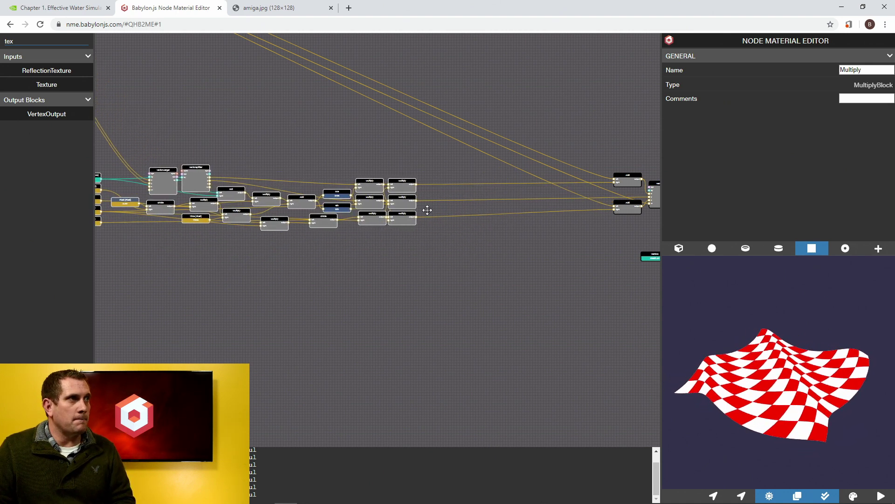
# Add a VectorMerger block after the final Multiply column and a VectorSplitter block just before the two Add blocks
pyautogui.scroll(5, 421, 246)
pyautogui.moveTo(434, 246); pyautogui.dragTo(235, 324)
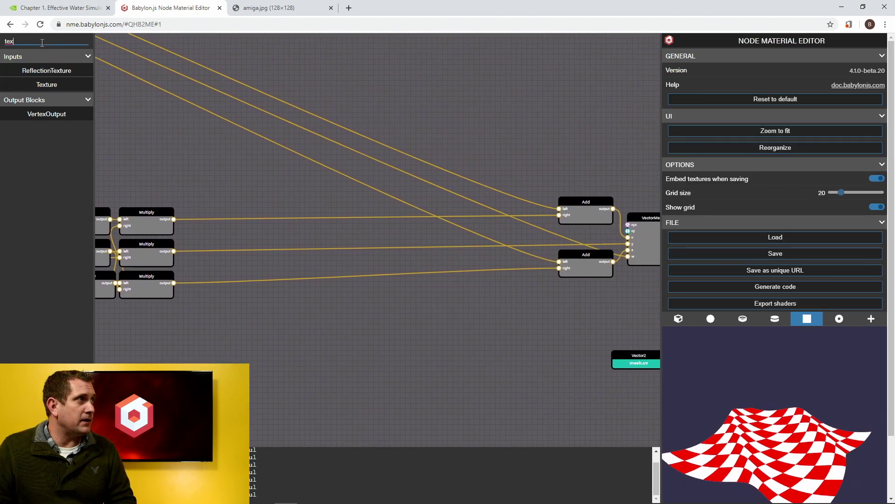
pyautogui.write('vecot')
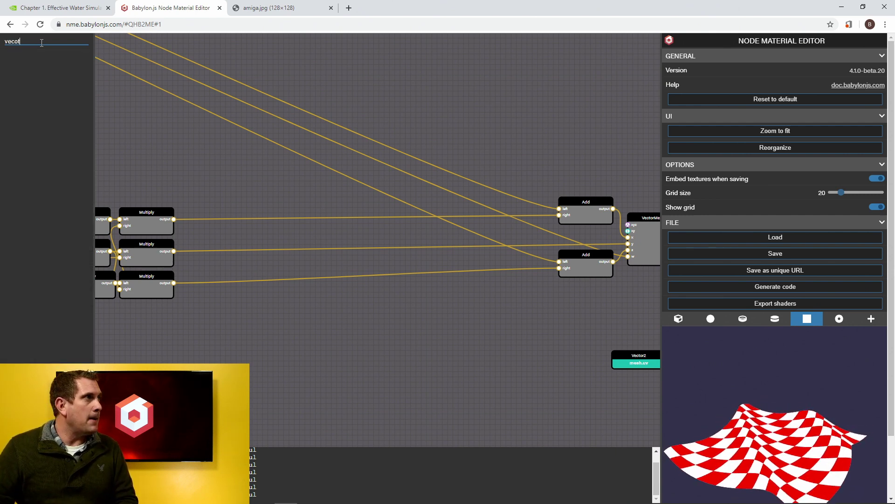
pyautogui.press('BackSpace')
pyautogui.press('BackSpace')
pyautogui.write('t')
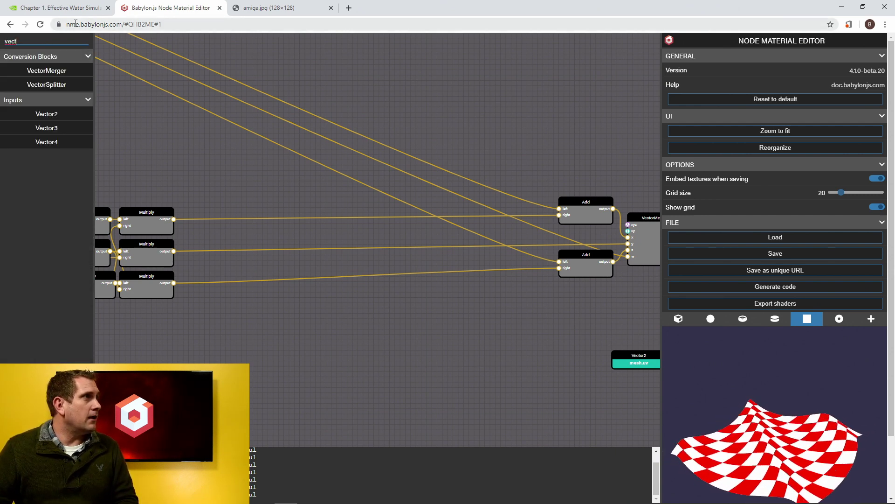
pyautogui.moveTo(258, 232); pyautogui.dragTo(258, 232)
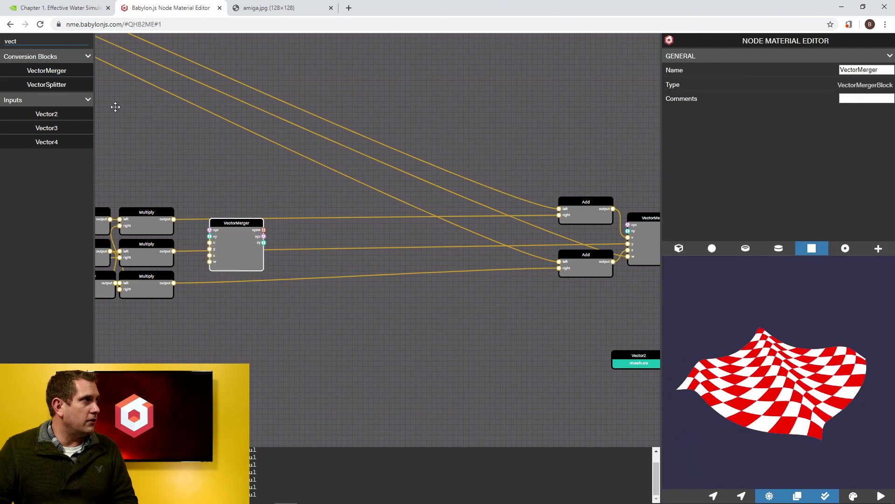
pyautogui.moveTo(70, 84); pyautogui.dragTo(512, 221)
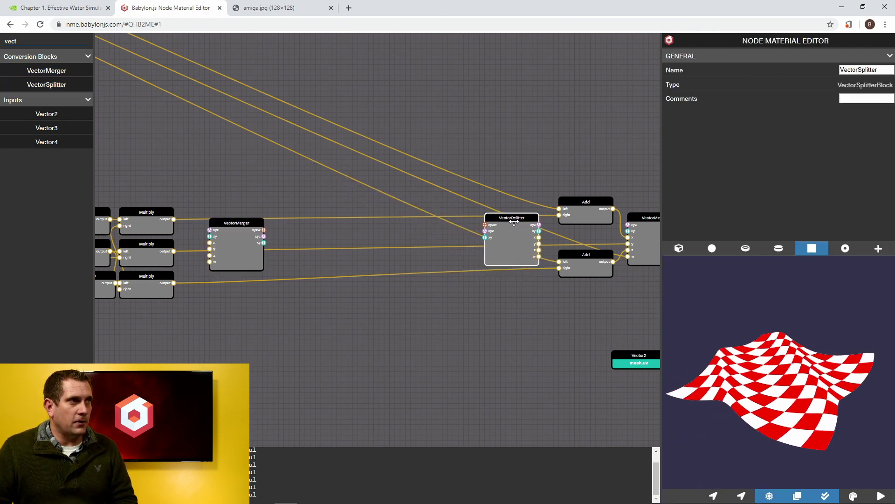
# Move the VectorMerger closer to the final Multiply column and wire the three Multiply outputs into its x, y and z inputs
pyautogui.moveTo(255, 220); pyautogui.dragTo(242, 225)
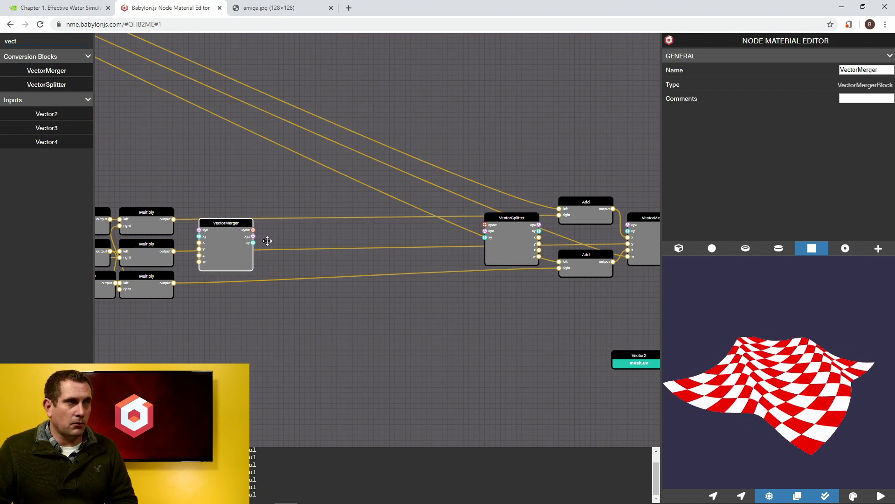
pyautogui.scroll(2, 496, 231)
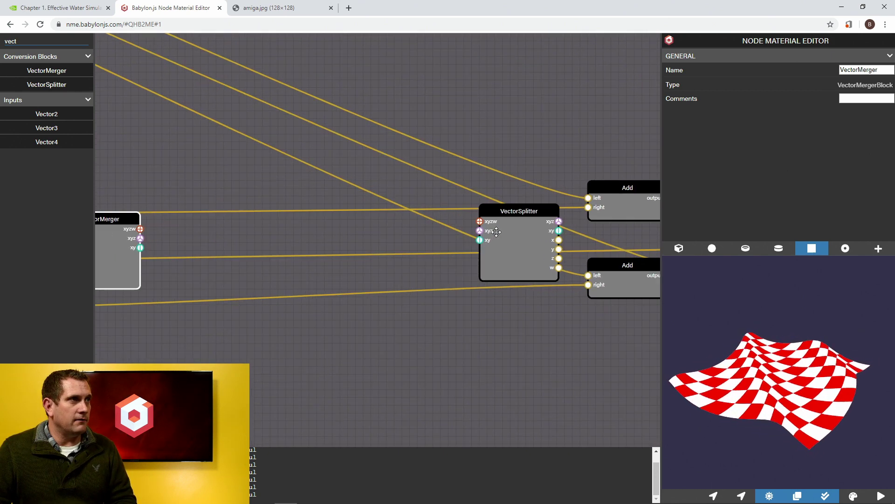
pyautogui.scroll(-2, 496, 231)
pyautogui.click(357, 300)
pyautogui.scroll(4, 351, 251)
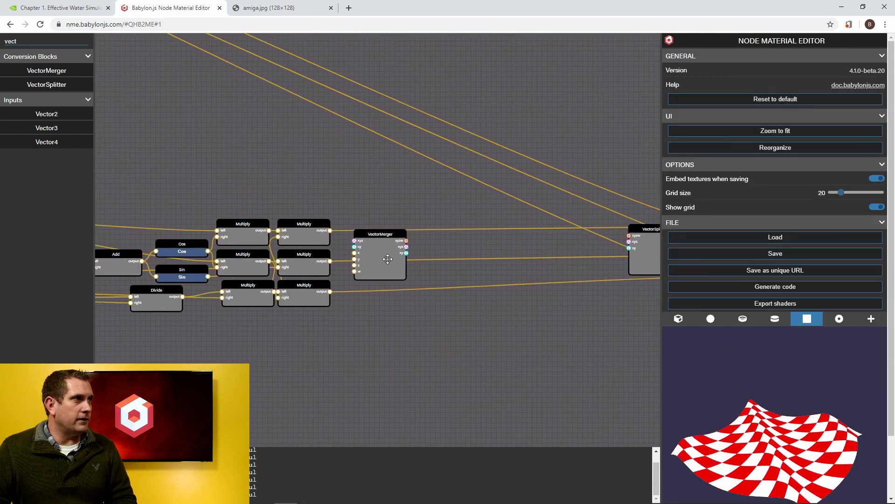
pyautogui.moveTo(274, 204); pyautogui.dragTo(322, 259)
pyautogui.moveTo(275, 322); pyautogui.dragTo(322, 271)
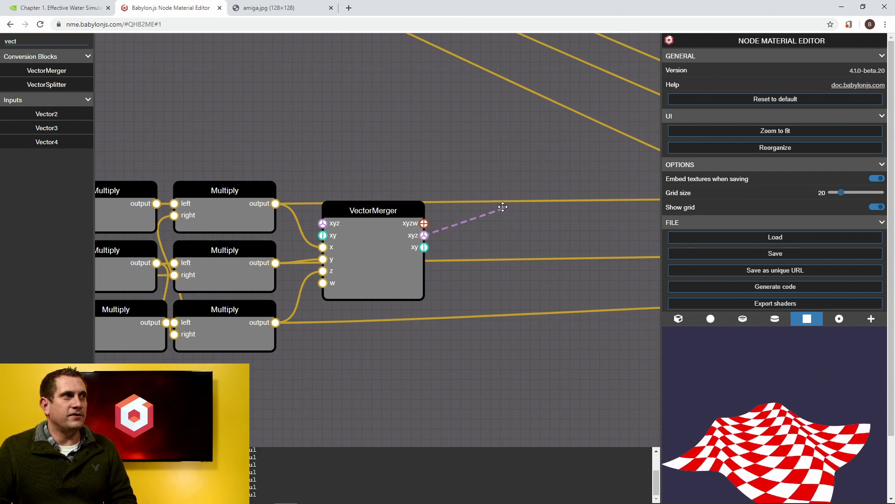
# Connect the VectorMerger's xyz output to the VectorSplitter's xyz input across the gap
pyautogui.moveTo(509, 197); pyautogui.dragTo(327, 236)
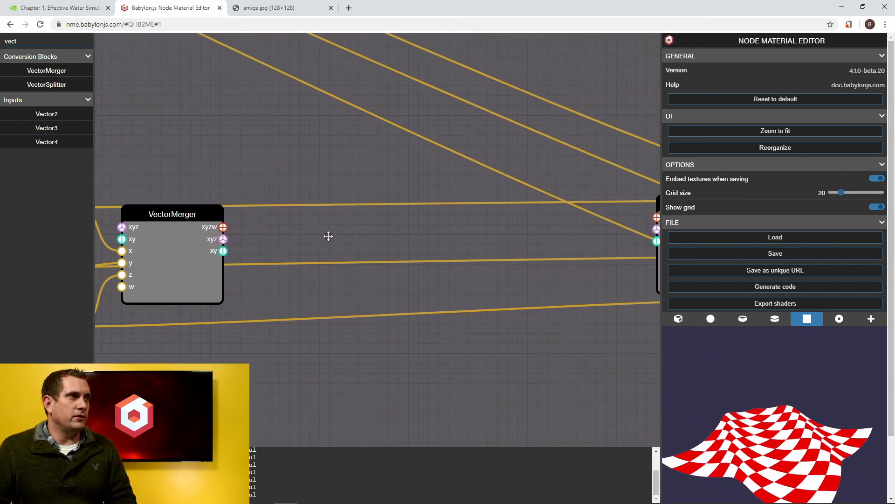
pyautogui.scroll(-5, 328, 235)
pyautogui.moveTo(398, 233); pyautogui.dragTo(362, 232)
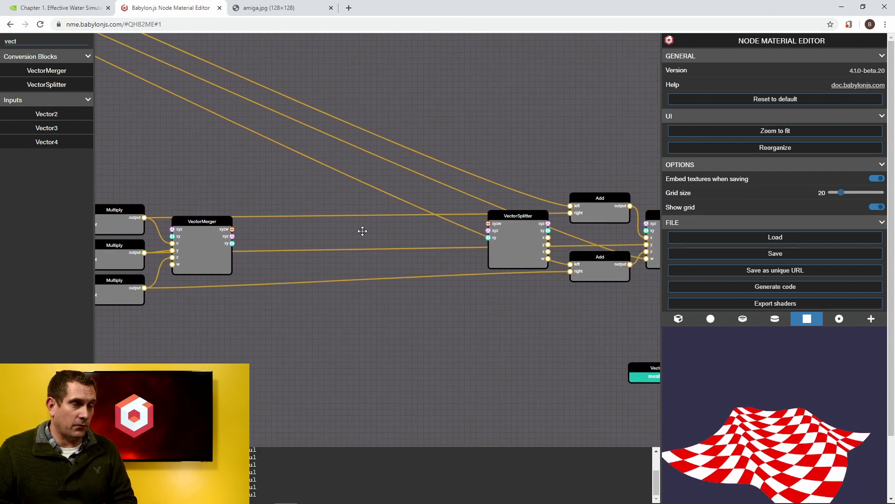
pyautogui.moveTo(233, 236); pyautogui.dragTo(489, 231)
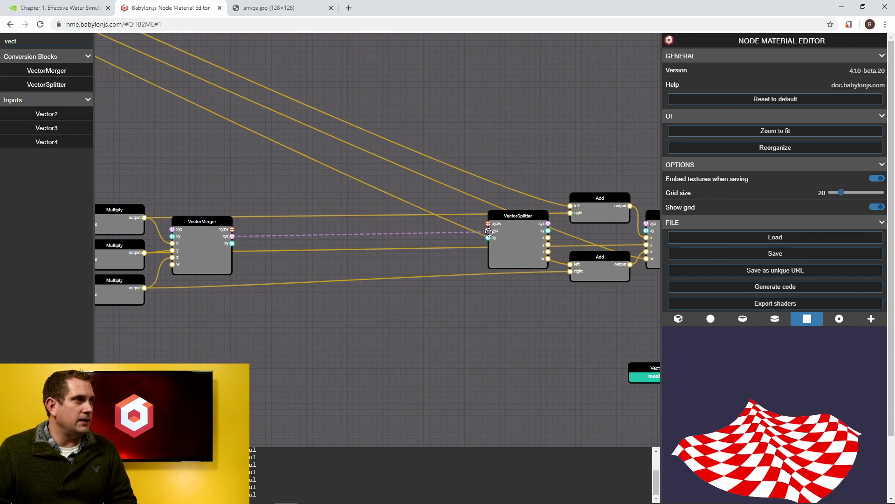
# Wire the VectorSplitter's x to the upper Add's right input, y to the final VectorMerger's y, and z to the lower Add's right input
pyautogui.moveTo(510, 310); pyautogui.dragTo(380, 315)
pyautogui.scroll(3, 380, 315)
pyautogui.scroll(2, 402, 288)
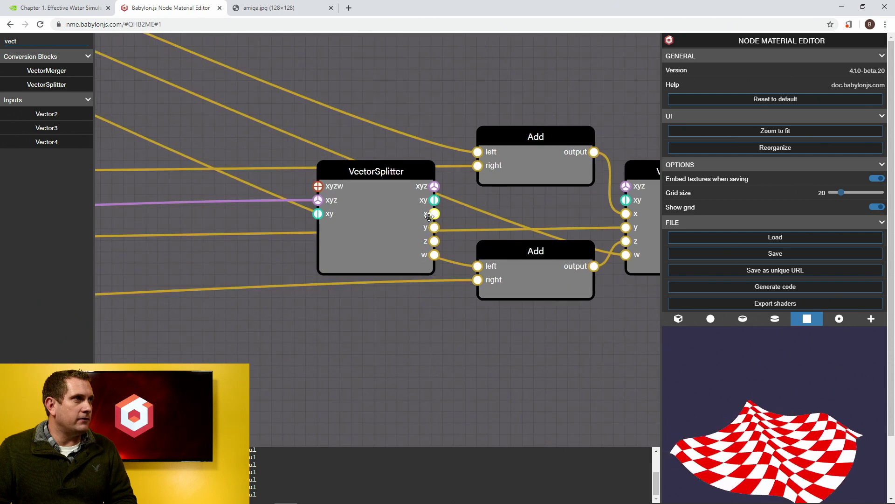
pyautogui.moveTo(434, 214); pyautogui.dragTo(477, 168)
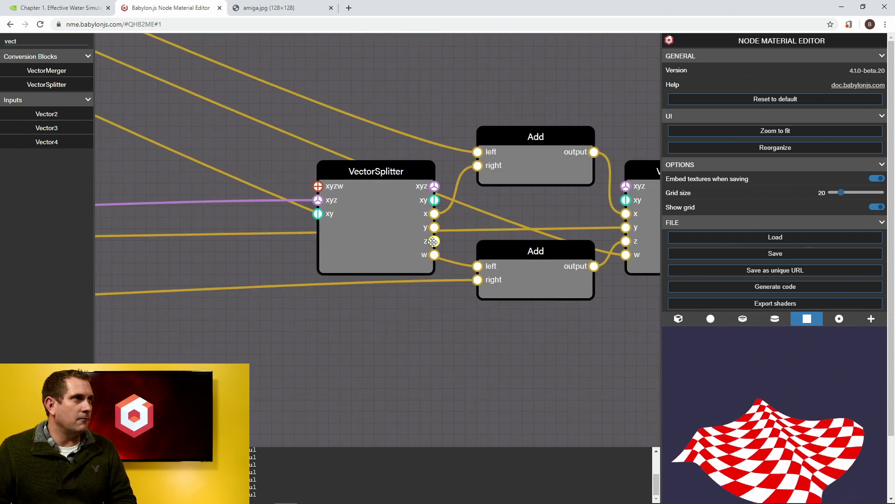
pyautogui.moveTo(434, 227); pyautogui.dragTo(625, 227)
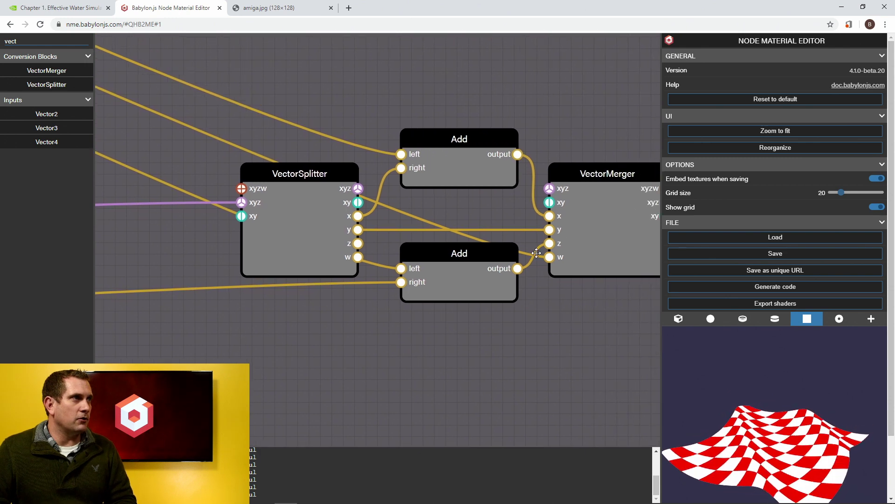
pyautogui.moveTo(358, 243); pyautogui.dragTo(401, 282)
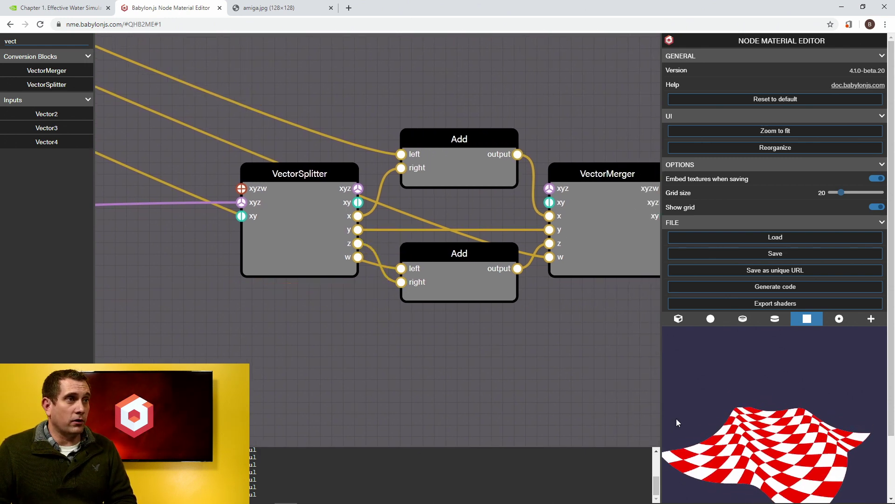
pyautogui.scroll(-1, 749, 443)
pyautogui.moveTo(751, 441); pyautogui.dragTo(762, 454)
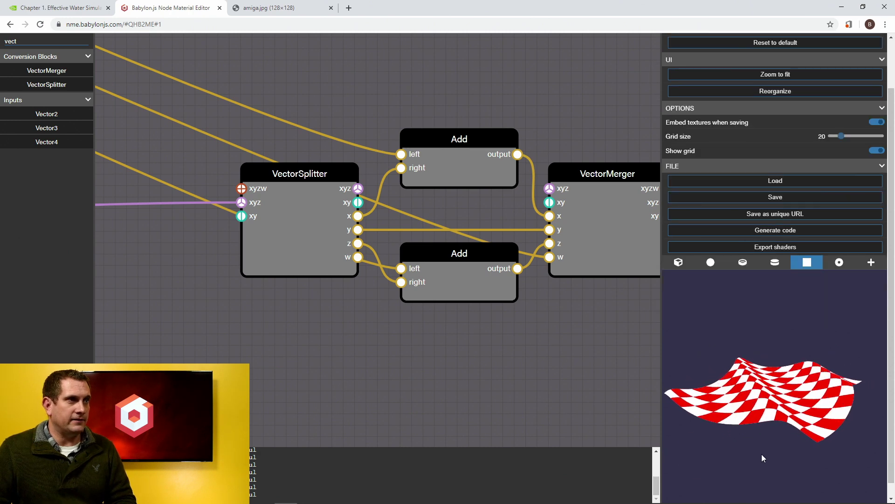
# Add a Step block below the connection between VectorMerger and VectorSplitter, and create a Float input feeding its edge
pyautogui.scroll(-3, 329, 343)
pyautogui.moveTo(330, 343); pyautogui.dragTo(566, 309)
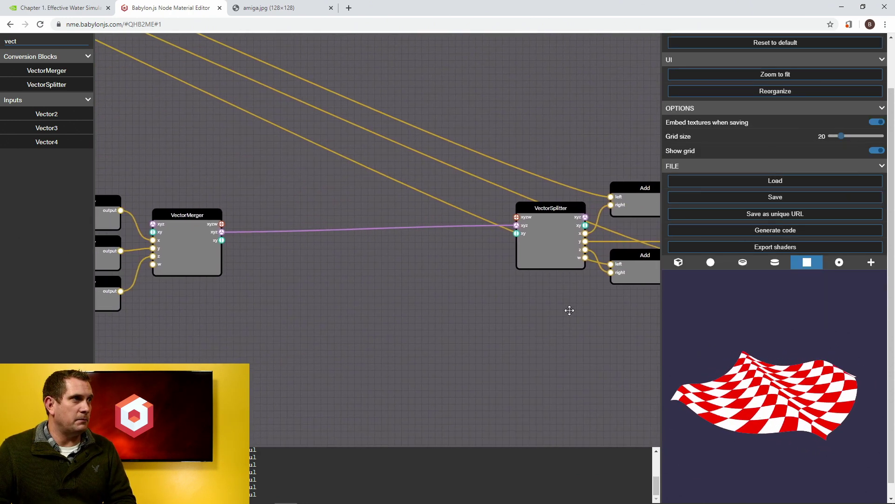
pyautogui.moveTo(398, 303); pyautogui.dragTo(426, 304)
pyautogui.doubleClick(52, 41)
pyautogui.write('ste')
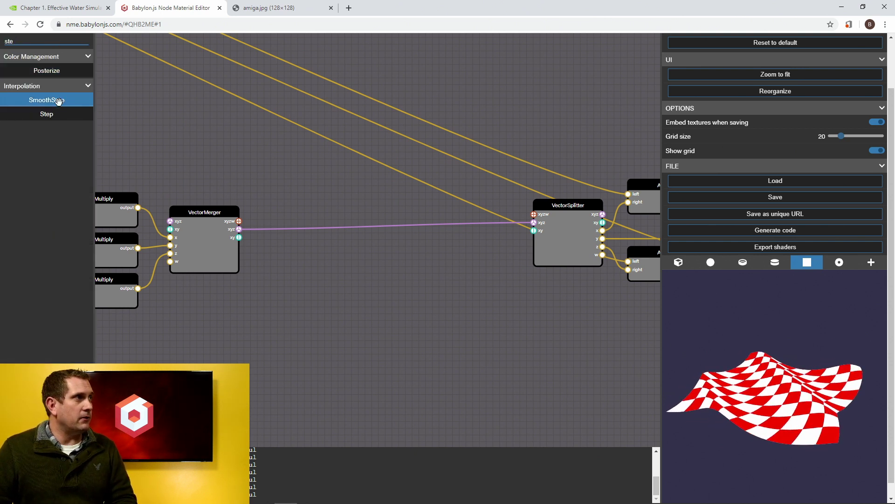
pyautogui.moveTo(56, 114); pyautogui.dragTo(324, 274)
pyautogui.scroll(3, 321, 276)
pyautogui.scroll(3, 321, 278)
pyautogui.moveTo(327, 345); pyautogui.dragTo(458, 327)
pyautogui.moveTo(359, 289); pyautogui.dragTo(326, 306)
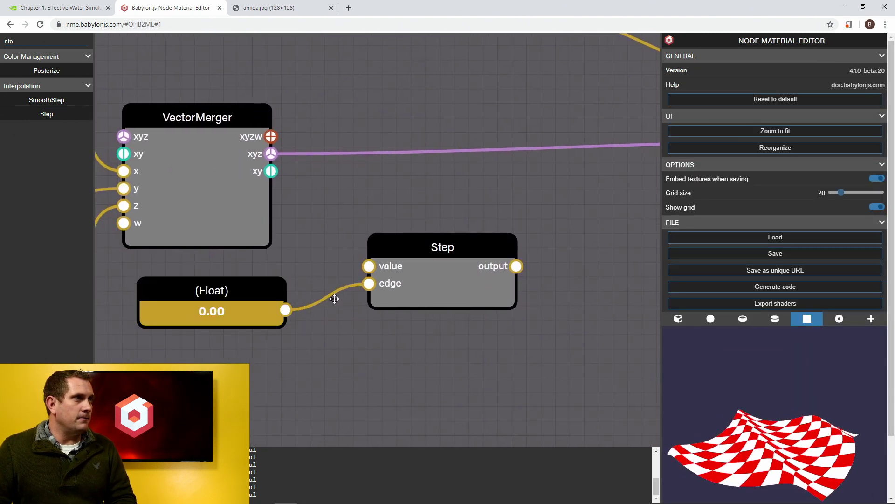
# Set the Step block's edge Float to 0.5 and make it a Constant
pyautogui.moveTo(256, 286); pyautogui.dragTo(256, 304)
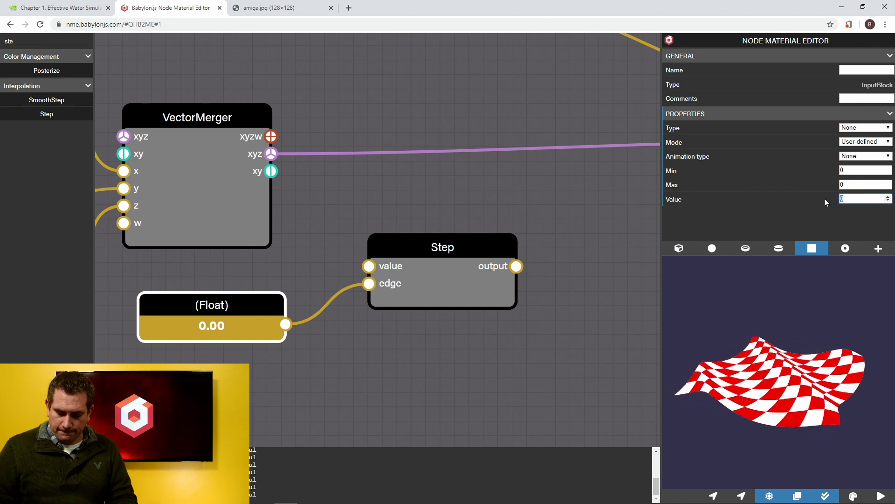
pyautogui.click(872, 128)
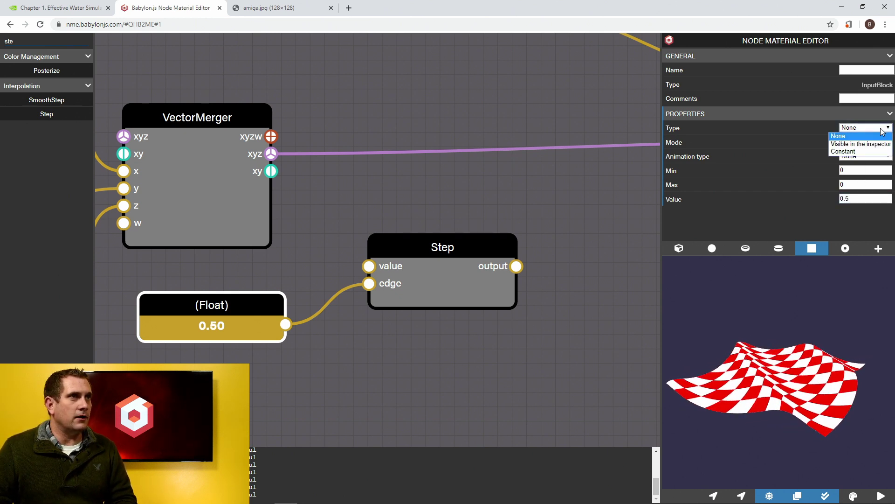
pyautogui.click(873, 151)
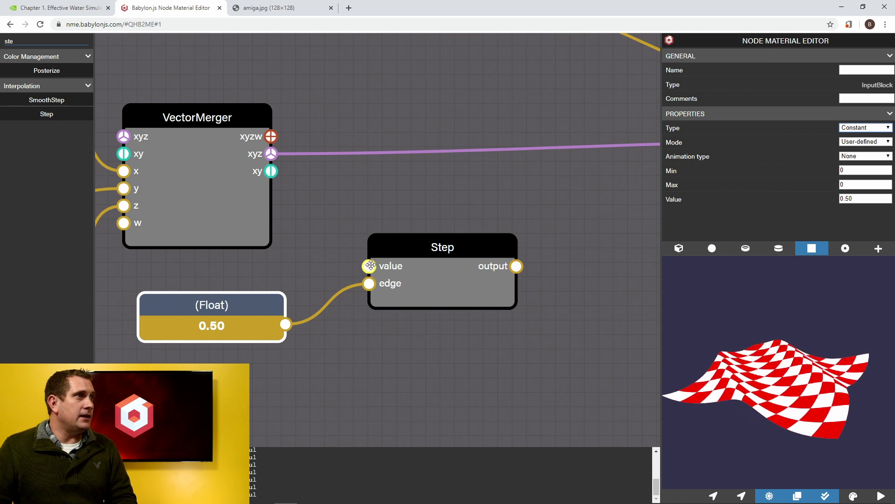
# Create a Float input for the Step block's value, with a maximum of 1 and the name toggle
pyautogui.moveTo(370, 265); pyautogui.dragTo(280, 268)
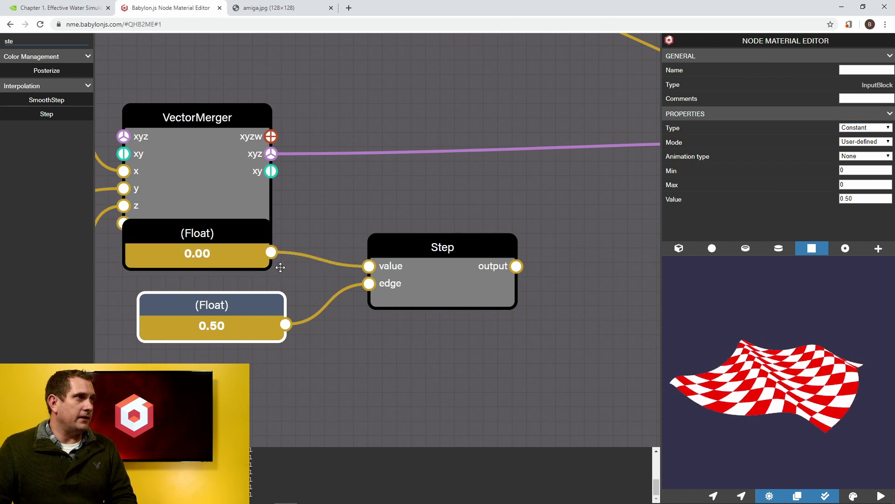
pyautogui.click(251, 236)
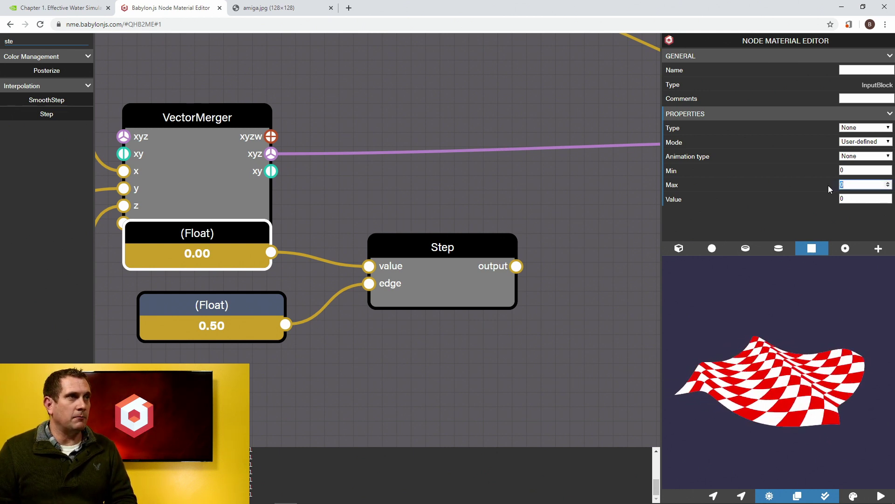
pyautogui.write('1')
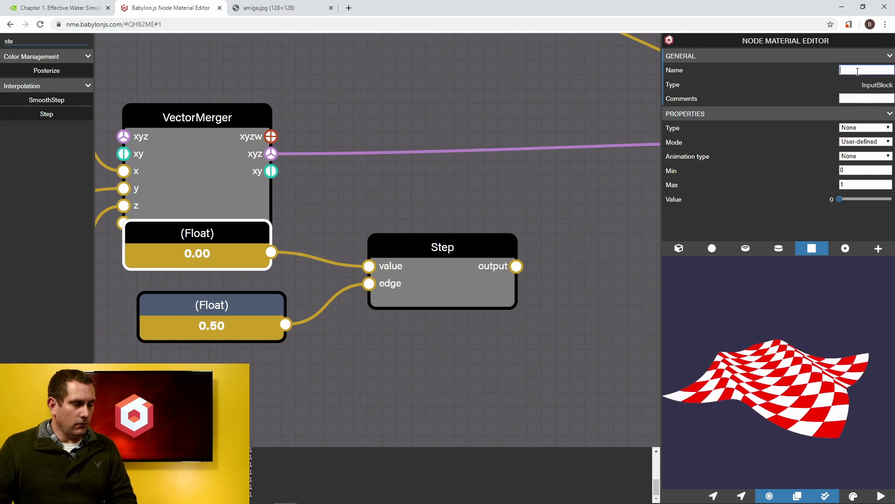
pyautogui.click(857, 71)
pyautogui.write('toggle')
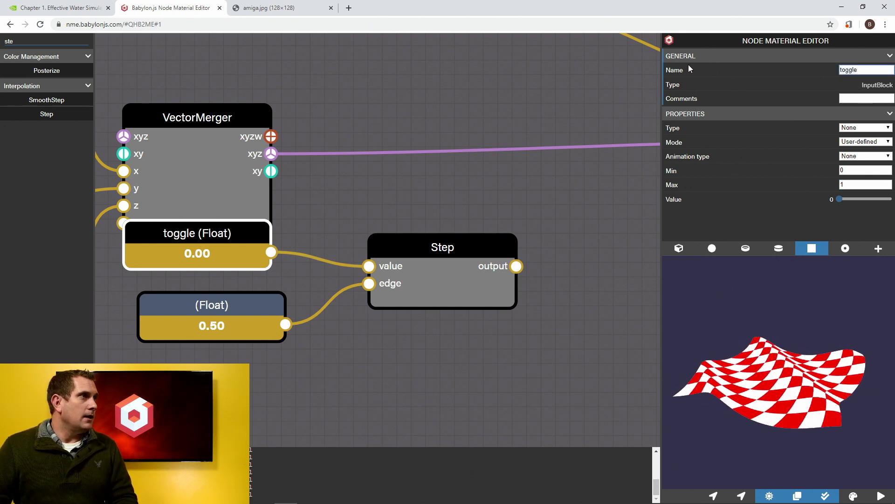
# Stack the toggle and 0.50 Float blocks beneath the VectorMerger, and run the toggle value up to 1.00 and back to 0
pyautogui.moveTo(274, 306); pyautogui.dragTo(273, 336)
pyautogui.moveTo(258, 245); pyautogui.dragTo(275, 285)
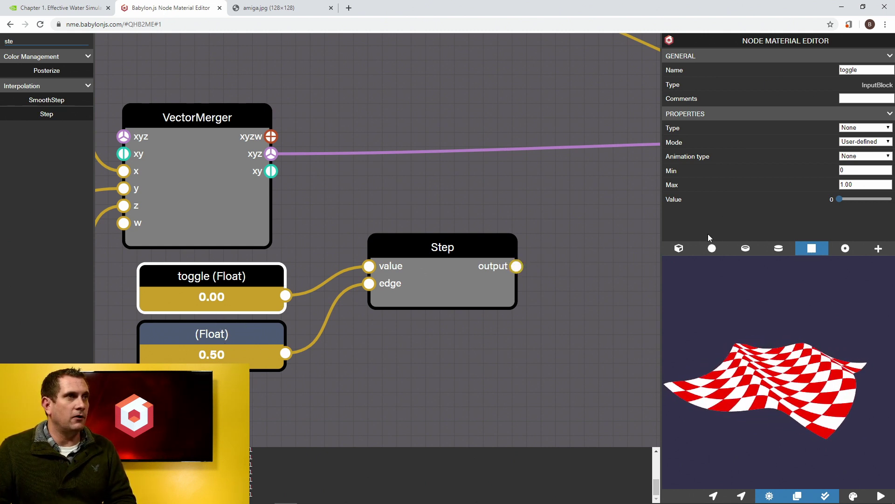
pyautogui.moveTo(840, 199); pyautogui.dragTo(891, 201)
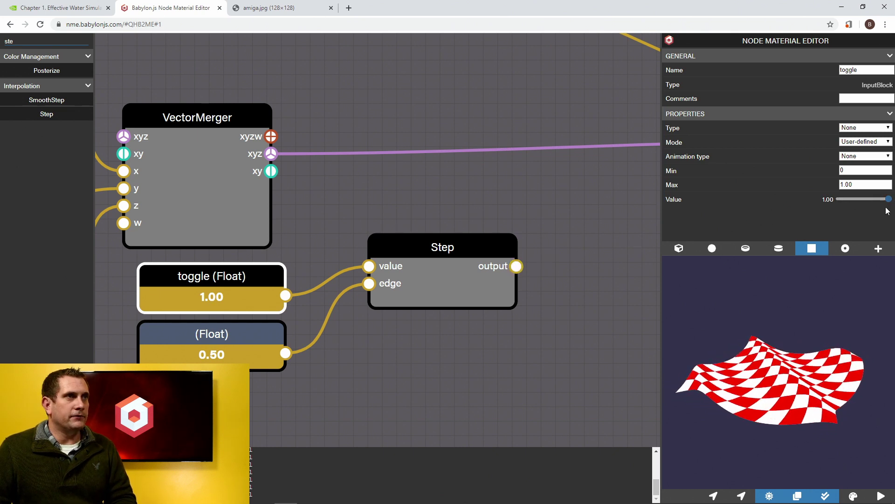
pyautogui.moveTo(889, 199); pyautogui.dragTo(837, 199)
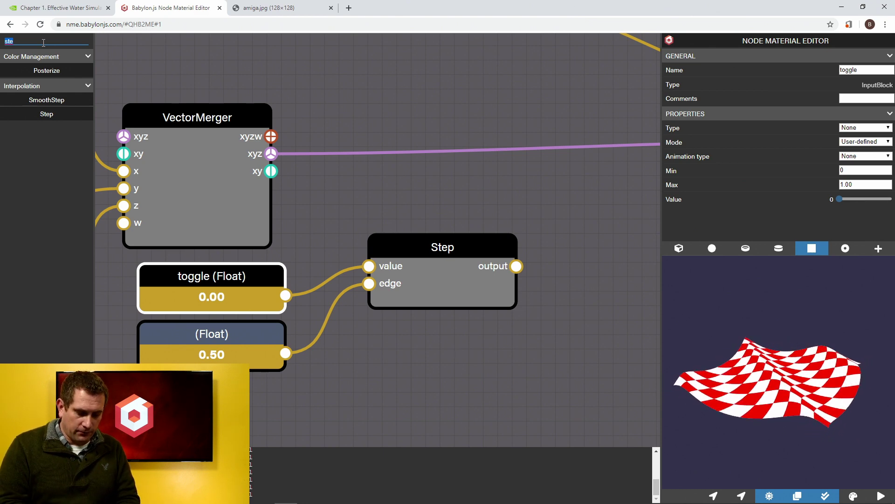
# Add a Scale block above and just past the Step block, clear of its output
pyautogui.write('sca')
pyautogui.moveTo(25, 68); pyautogui.dragTo(560, 205)
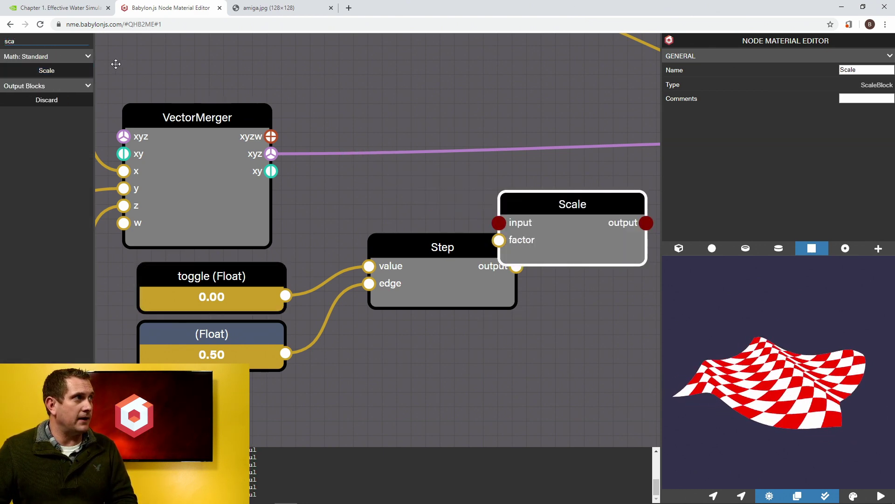
pyautogui.moveTo(590, 319); pyautogui.dragTo(540, 351)
pyautogui.scroll(2, 539, 351)
pyautogui.moveTo(517, 221); pyautogui.dragTo(548, 178)
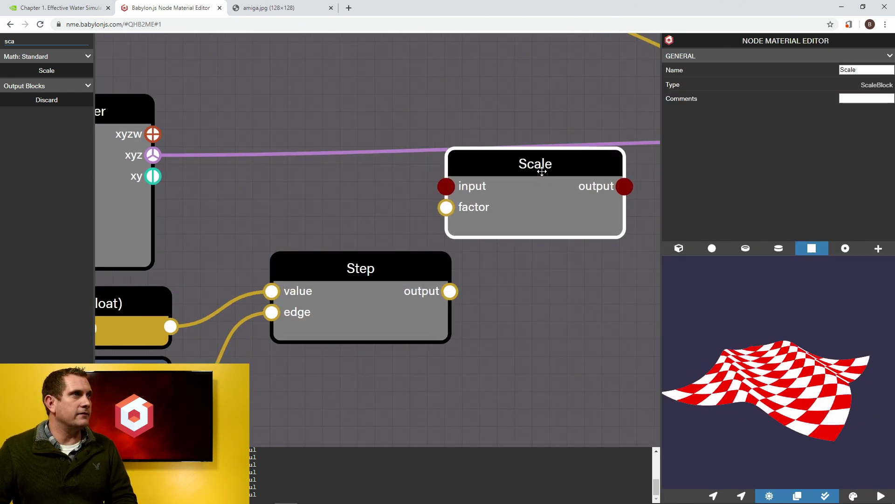
# Connect the VectorMerger's xyz output to the Scale block's input and the Step output to its factor
pyautogui.moveTo(153, 155); pyautogui.dragTo(450, 290)
pyautogui.scroll(-3, 536, 312)
pyautogui.click(534, 313)
pyautogui.scroll(-3, 502, 309)
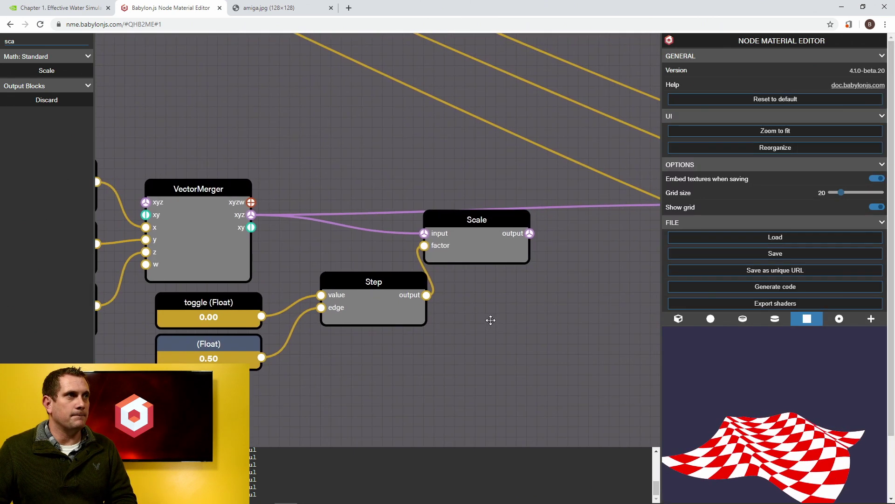
# Adjust the Scale block's position and connect its output to the VectorSplitter's xyz input, replacing the direct connection
pyautogui.moveTo(502, 309); pyautogui.dragTo(446, 308)
pyautogui.moveTo(440, 248); pyautogui.dragTo(455, 240)
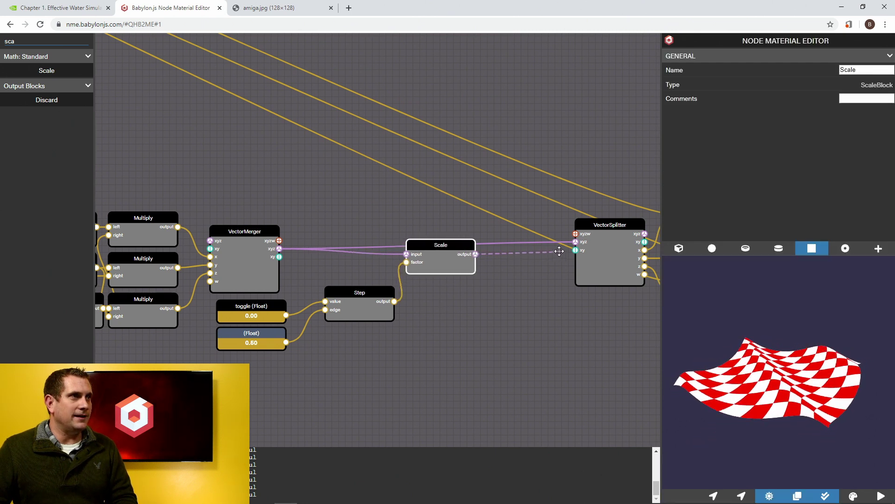
pyautogui.moveTo(571, 246); pyautogui.dragTo(576, 242)
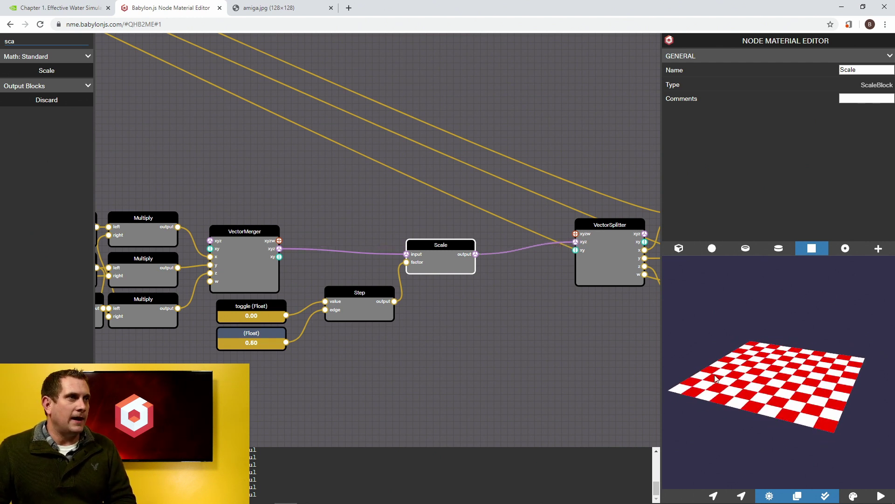
# Raise the toggle Float's value to 0.95 to switch the wave on
pyautogui.click(269, 304)
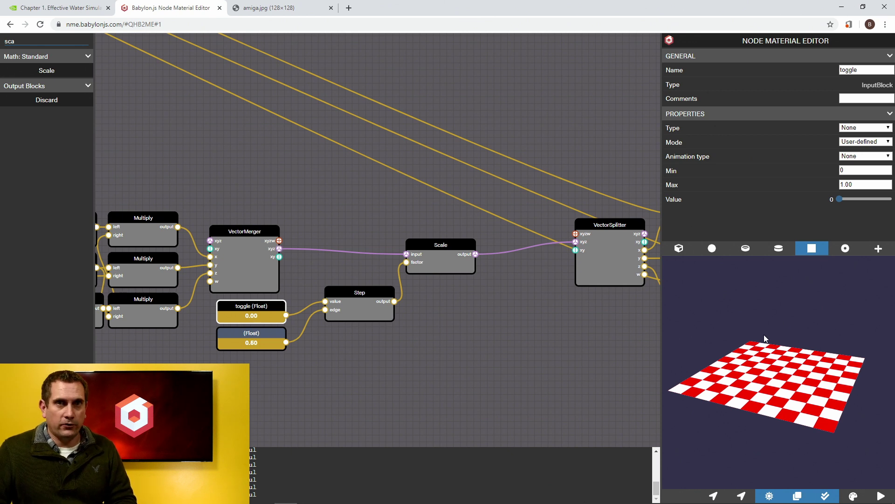
pyautogui.moveTo(839, 200); pyautogui.dragTo(887, 200)
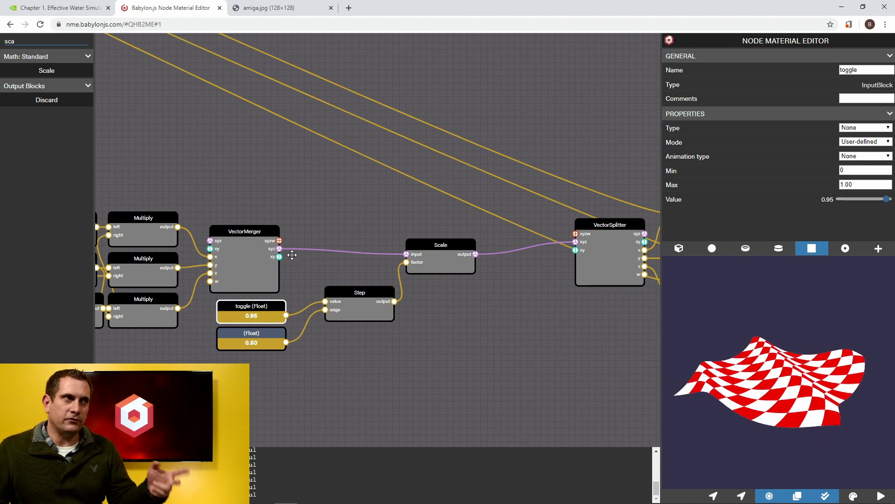
pyautogui.scroll(-4, 374, 330)
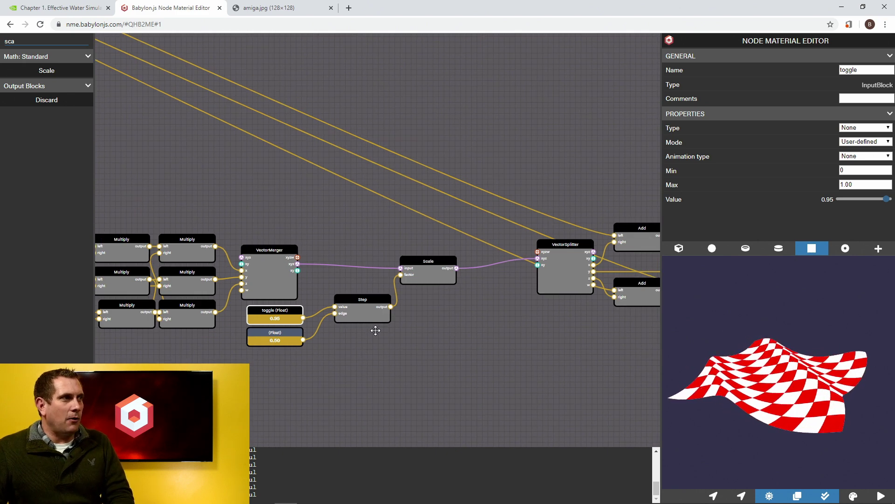
pyautogui.click(351, 352)
pyautogui.scroll(-4, 462, 328)
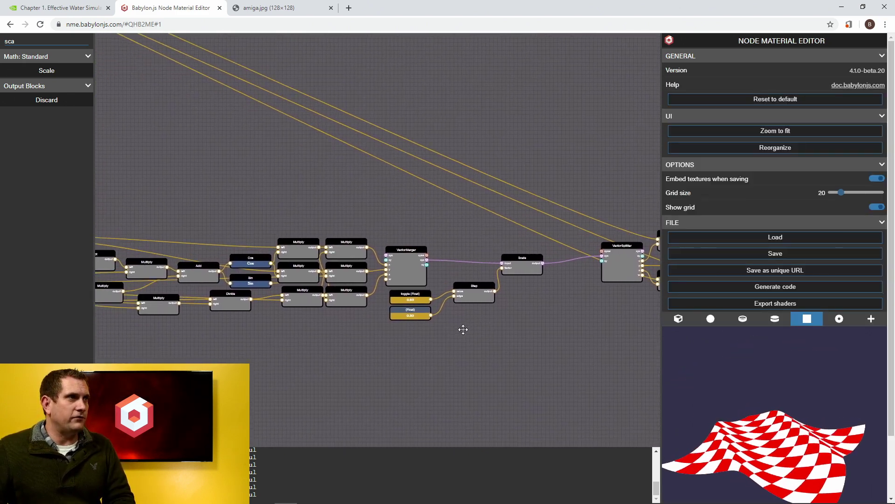
pyautogui.moveTo(519, 339); pyautogui.dragTo(546, 334)
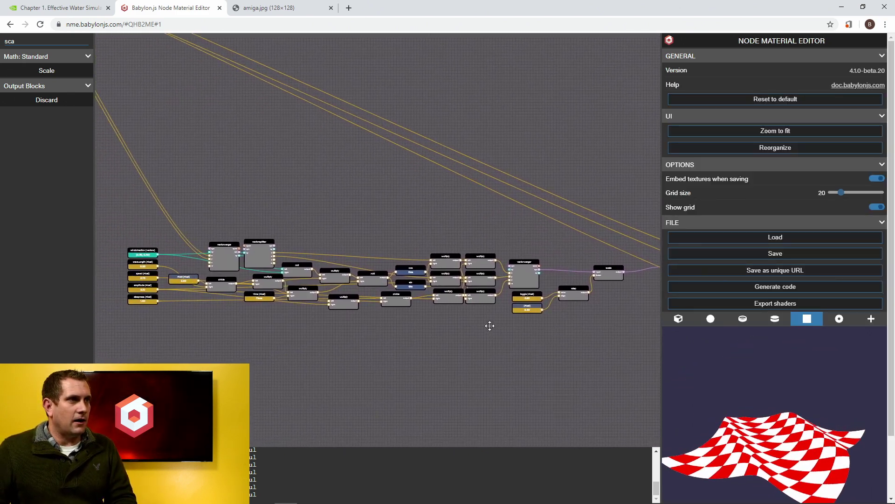
# Move the toggle Float below the other wave inputs, and pull the Scale, Step and 0.50 Float blocks in close around the VectorMerger
pyautogui.moveTo(522, 299); pyautogui.dragTo(141, 311)
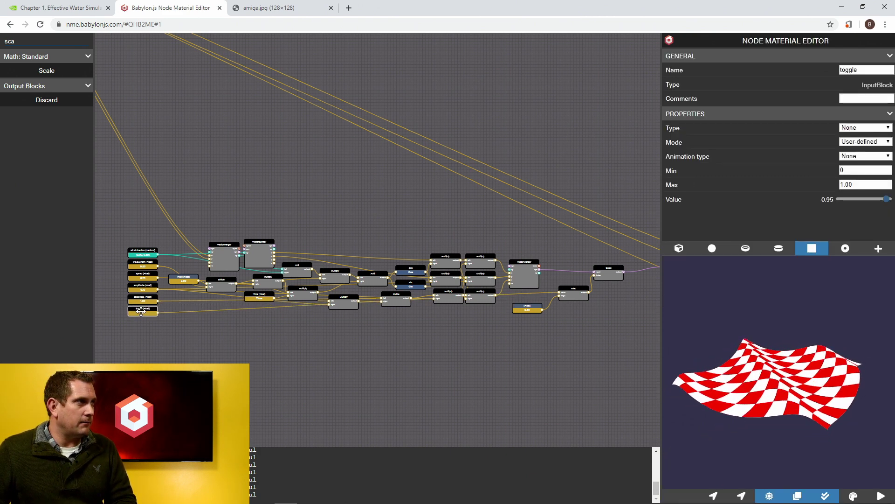
pyautogui.click(550, 326)
pyautogui.scroll(5, 465, 334)
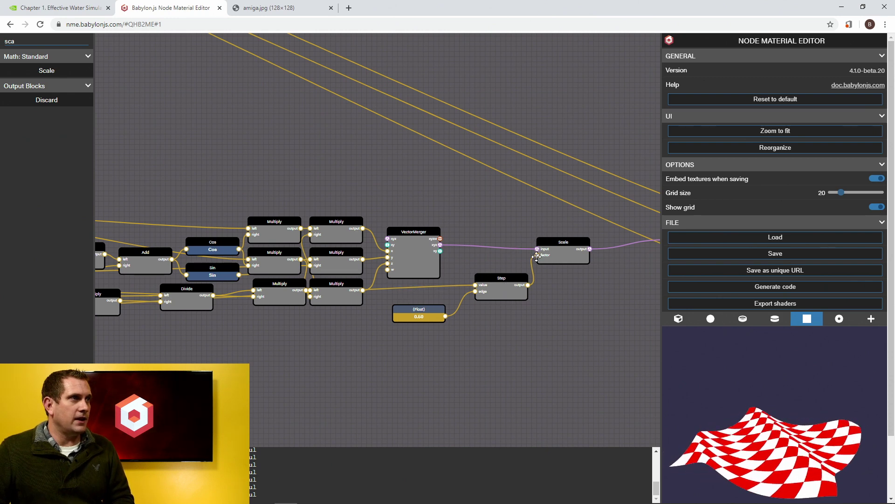
pyautogui.click(554, 253)
pyautogui.click(496, 281)
pyautogui.click(424, 311)
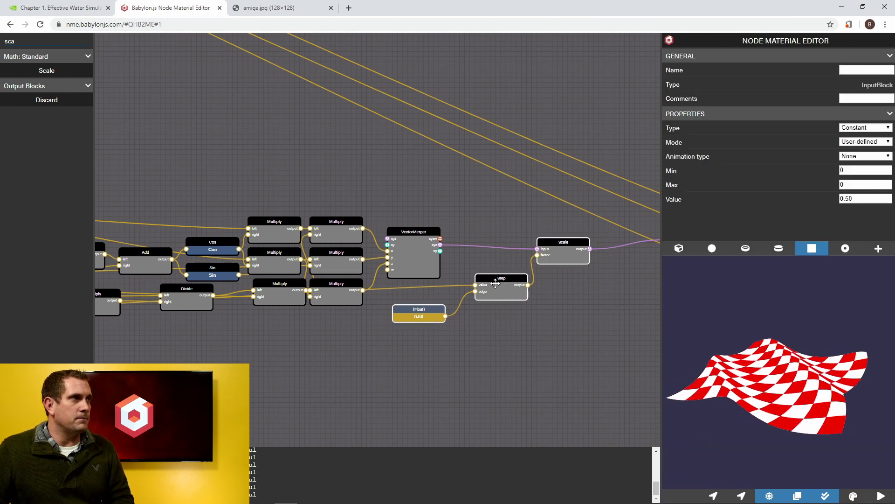
pyautogui.moveTo(497, 280); pyautogui.dragTo(415, 297)
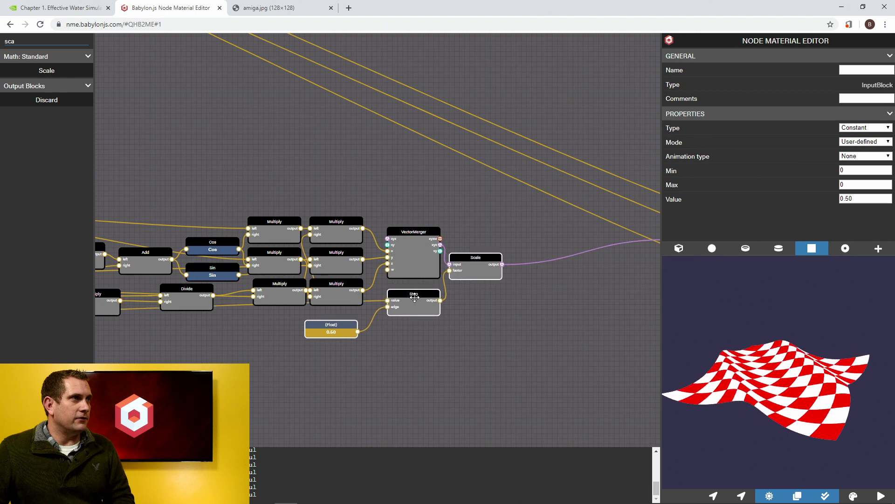
pyautogui.click(329, 317)
pyautogui.moveTo(332, 325); pyautogui.dragTo(333, 322)
# Enclose all the wave blocks, from the input column to the Scale block, in a frame named gerstnerWave1
pyautogui.scroll(-5, 333, 321)
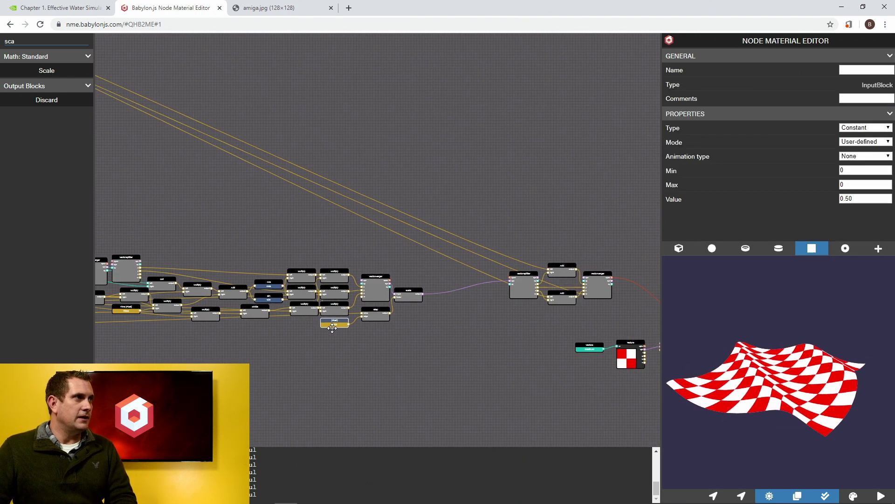
pyautogui.moveTo(358, 364); pyautogui.dragTo(448, 327)
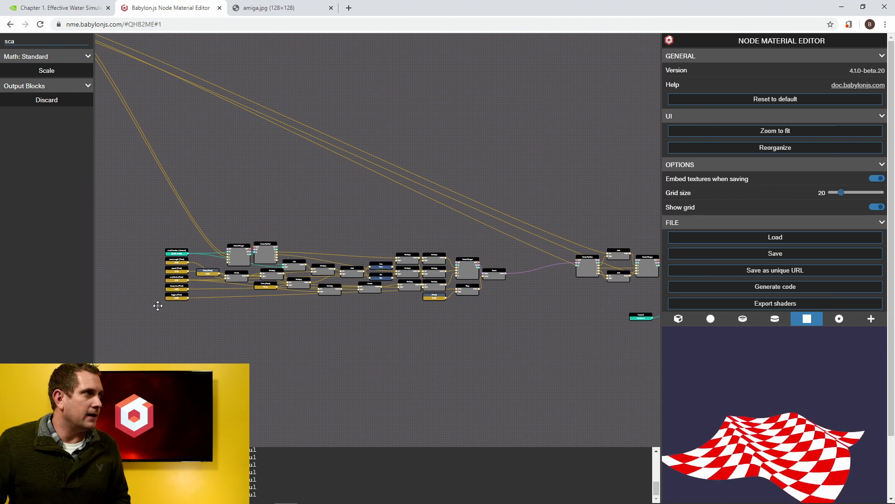
pyautogui.moveTo(157, 305)
pyautogui.mouseDown()
pyautogui.moveTo(180, 231)
pyautogui.moveTo(286, 202)
pyautogui.moveTo(511, 239)
pyautogui.mouseUp()
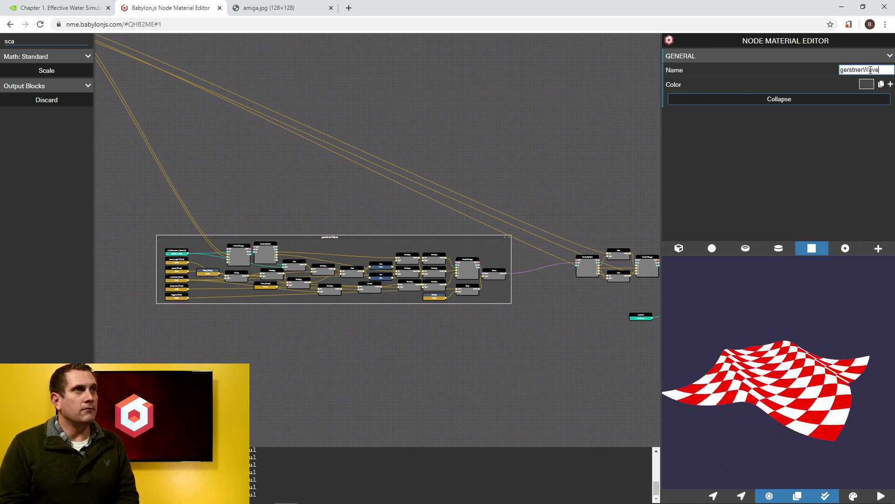
# Set the gerstnerWave1 frame's color to dark green (red 37, green 107, blue 46)
pyautogui.click(872, 86)
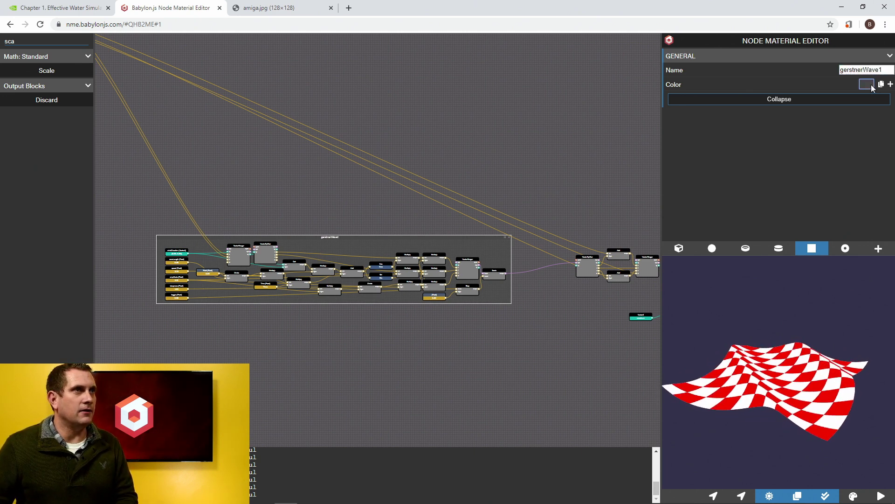
pyautogui.click(139, 60)
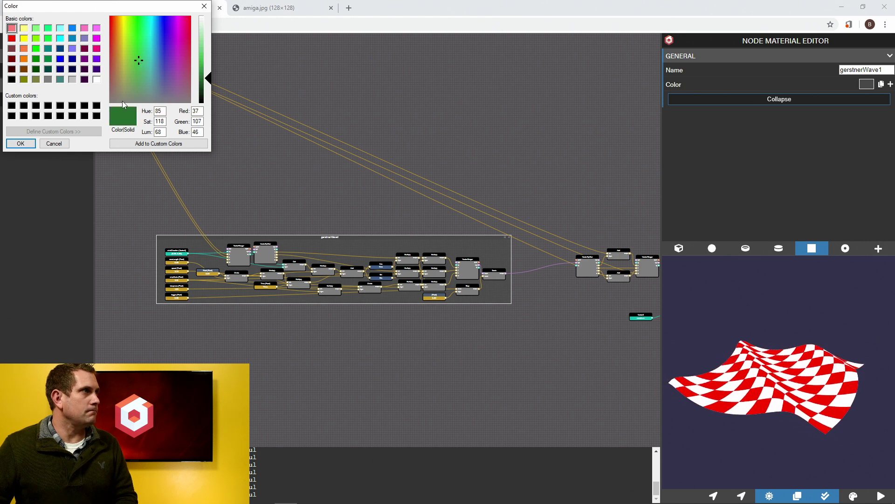
pyautogui.click(20, 143)
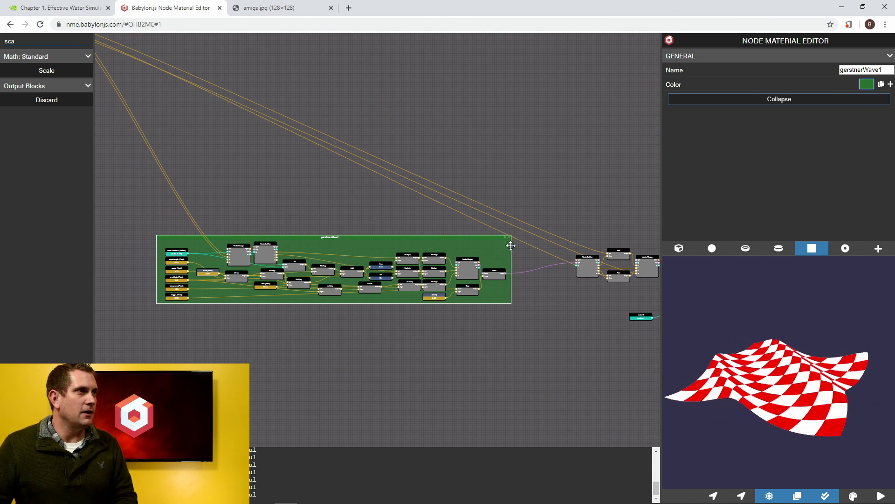
# Collapse the gerstnerWave1 frame into a single compact block
pyautogui.scroll(15, 507, 243)
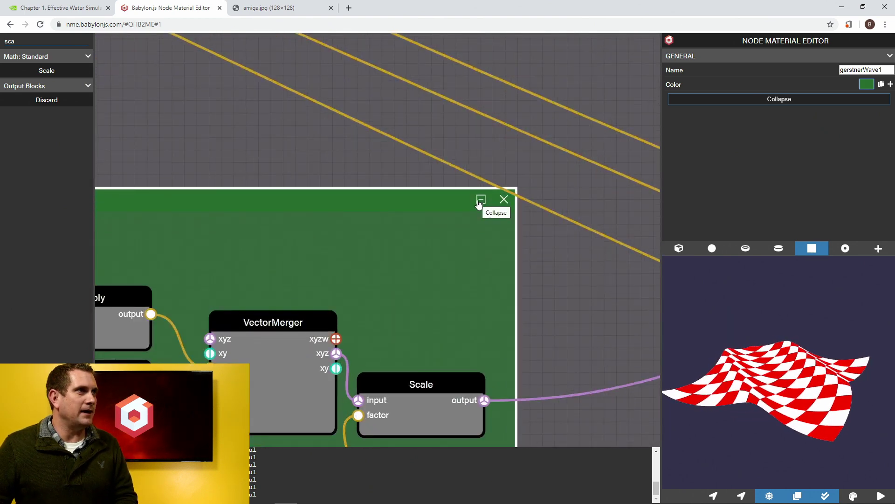
pyautogui.scroll(-10, 475, 201)
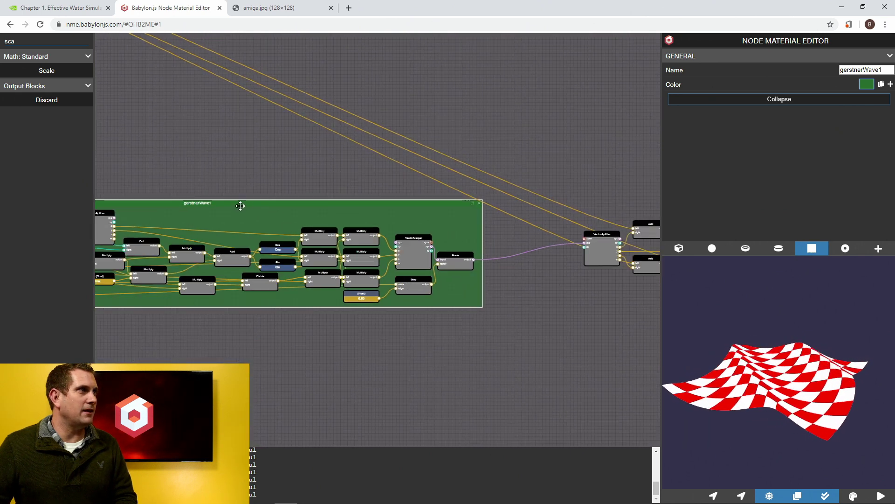
pyautogui.moveTo(240, 208); pyautogui.dragTo(420, 246)
pyautogui.click(242, 200)
pyautogui.scroll(-10, 242, 197)
pyautogui.scroll(-4, 422, 247)
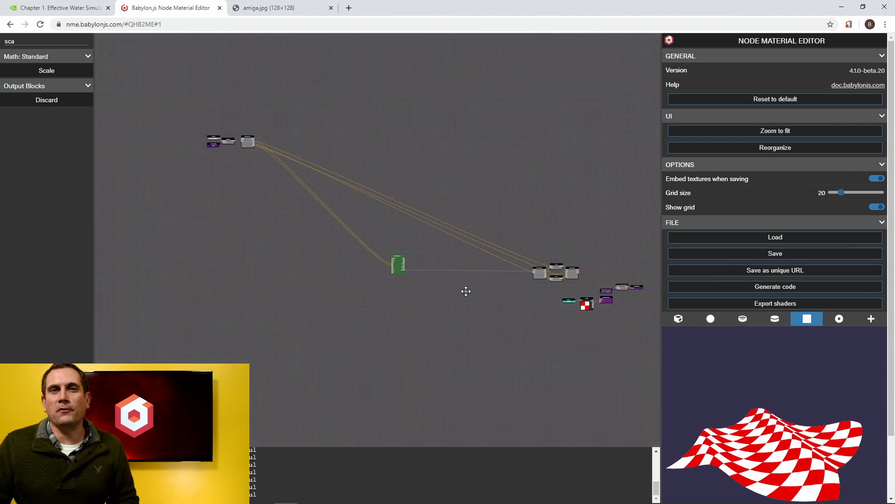
# Copy the collapsed gerstnerWave1 frame and paste five duplicates of it beneath the original
pyautogui.scroll(5, 422, 265)
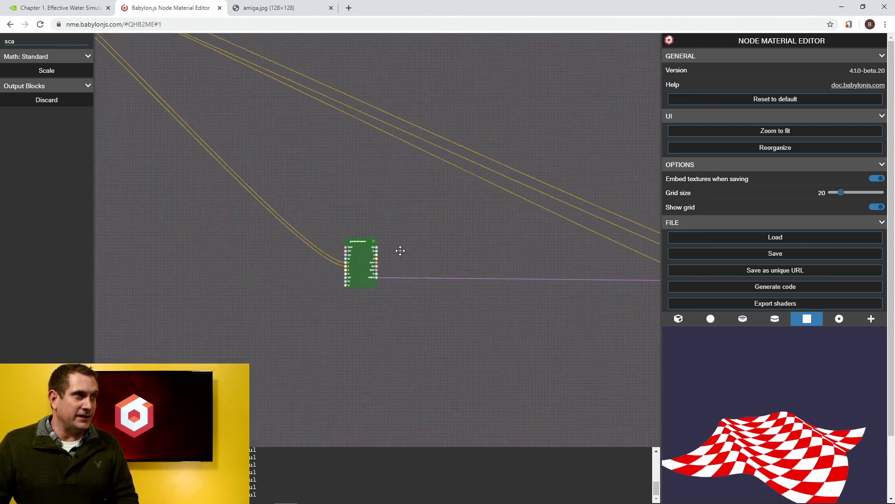
pyautogui.click(350, 239)
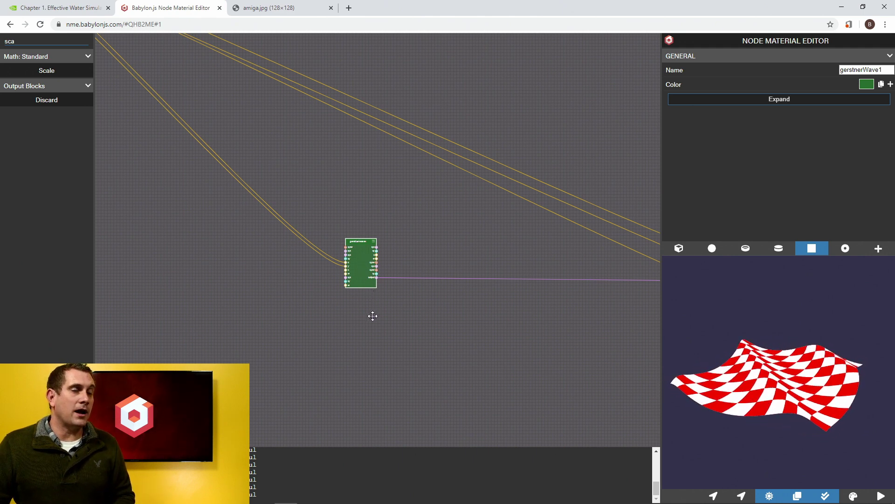
pyautogui.scroll(-5, 372, 314)
pyautogui.moveTo(390, 323); pyautogui.dragTo(391, 270)
pyautogui.hotkey('ctrl', 'v')
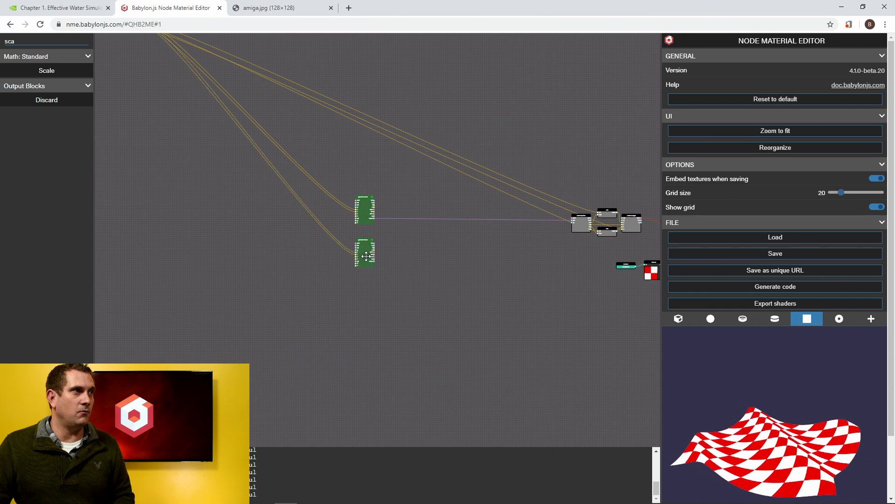
pyautogui.hotkey('ctrl', 'v')
pyautogui.hotkey('ctrl', 'v')
pyautogui.hotkey('ctrl', 'v')
pyautogui.hotkey('ctrl', 'v')
# Stack the pasted wave frames in one aligned column directly beneath the original gerstnerWave1 frame
pyautogui.scroll(10, 368, 266)
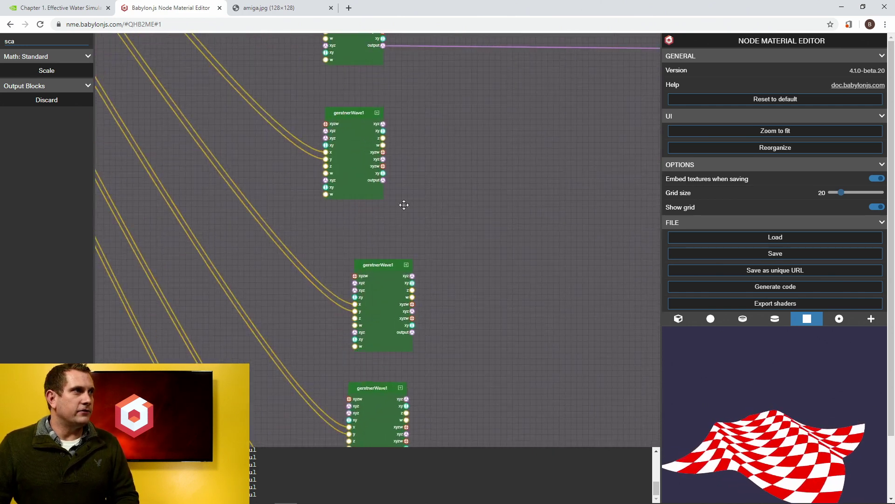
pyautogui.moveTo(363, 198); pyautogui.dragTo(363, 160)
pyautogui.moveTo(397, 344); pyautogui.dragTo(372, 249)
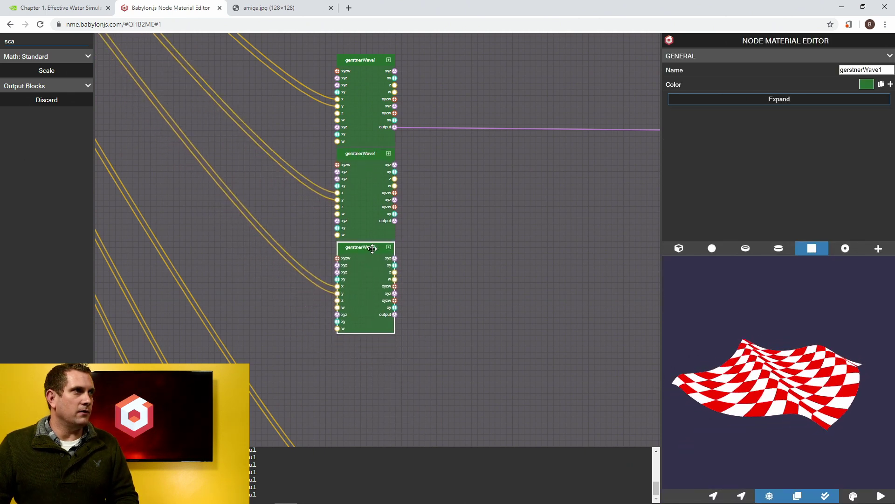
pyautogui.moveTo(431, 359); pyautogui.dragTo(437, 236)
pyautogui.moveTo(389, 343); pyautogui.dragTo(368, 219)
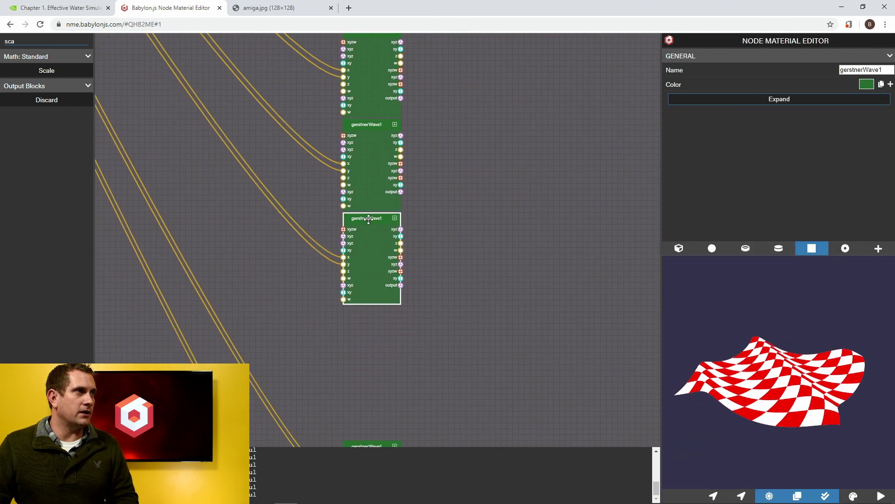
pyautogui.moveTo(376, 390); pyautogui.dragTo(383, 329)
pyautogui.moveTo(376, 370); pyautogui.dragTo(383, 244)
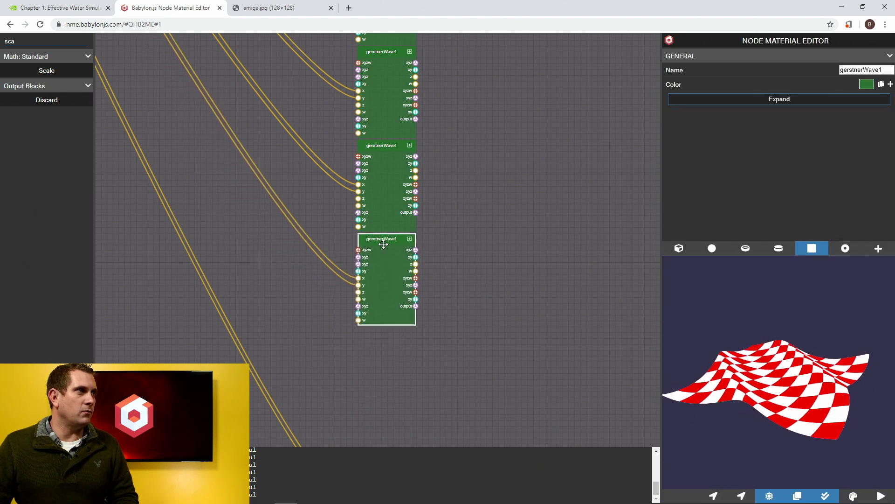
pyautogui.moveTo(388, 426); pyautogui.dragTo(394, 318)
pyautogui.moveTo(383, 355); pyautogui.dragTo(389, 227)
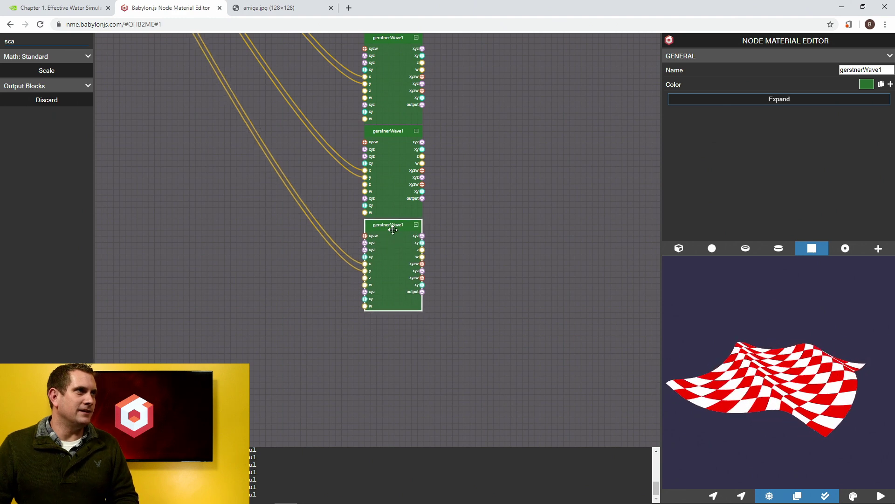
# Rename the second wave frame in the column as gerstnerWave2 and color it dark blue
pyautogui.moveTo(472, 190); pyautogui.dragTo(460, 348)
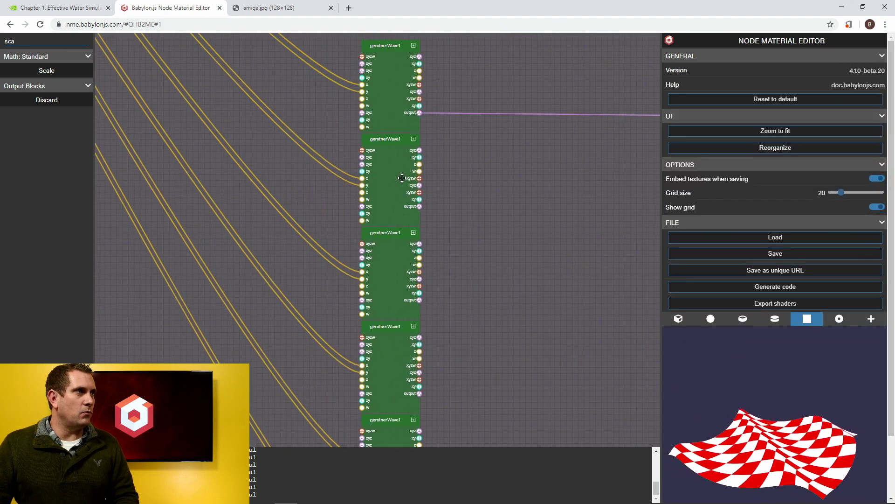
pyautogui.click(397, 143)
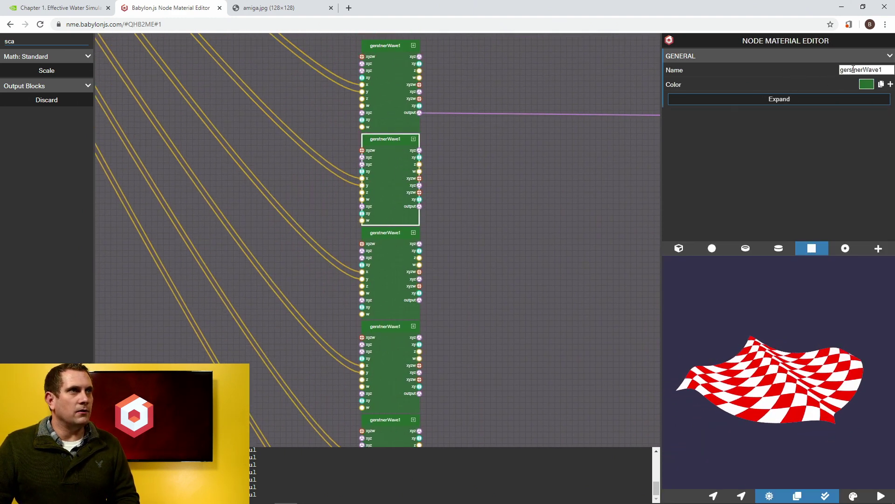
pyautogui.doubleClick(881, 69)
pyautogui.write('2')
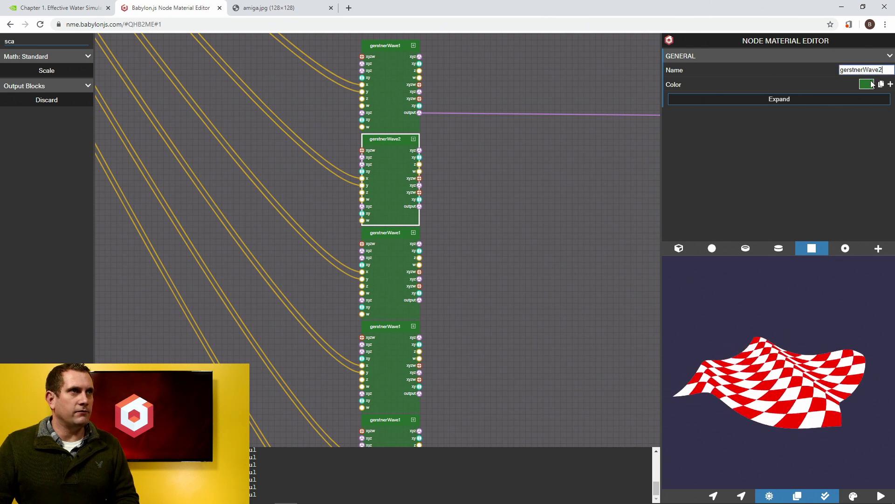
pyautogui.click(866, 84)
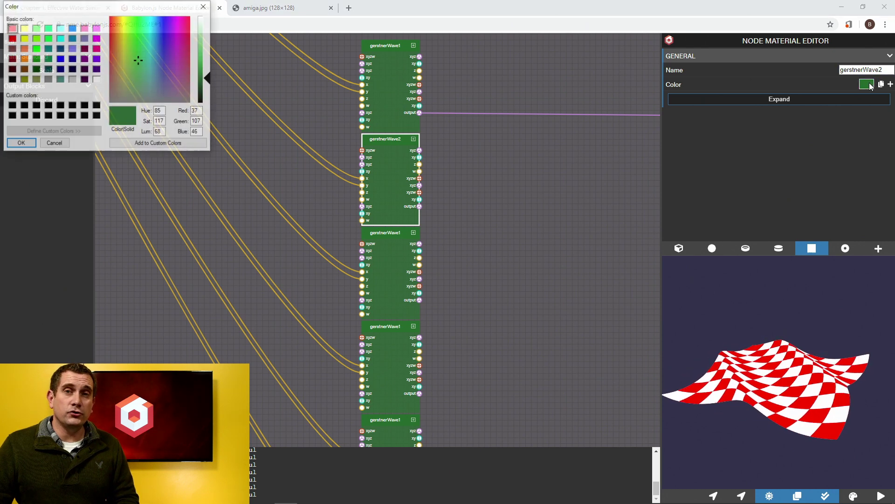
pyautogui.click(162, 60)
pyautogui.click(20, 144)
# Rename the third wave frame as gerstnerWave3, color it dark red and align it just below gerstnerWave2
pyautogui.moveTo(389, 232); pyautogui.dragTo(389, 227)
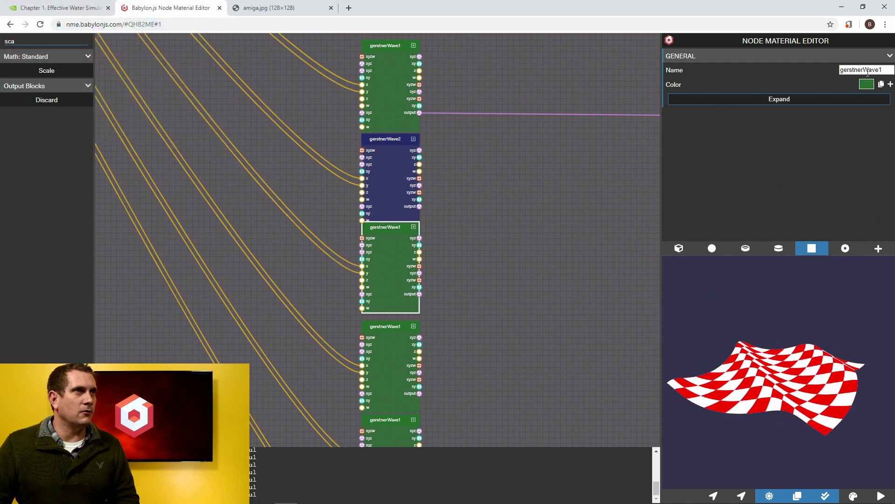
pyautogui.click(883, 69)
pyautogui.press('BackSpace')
pyautogui.write('3')
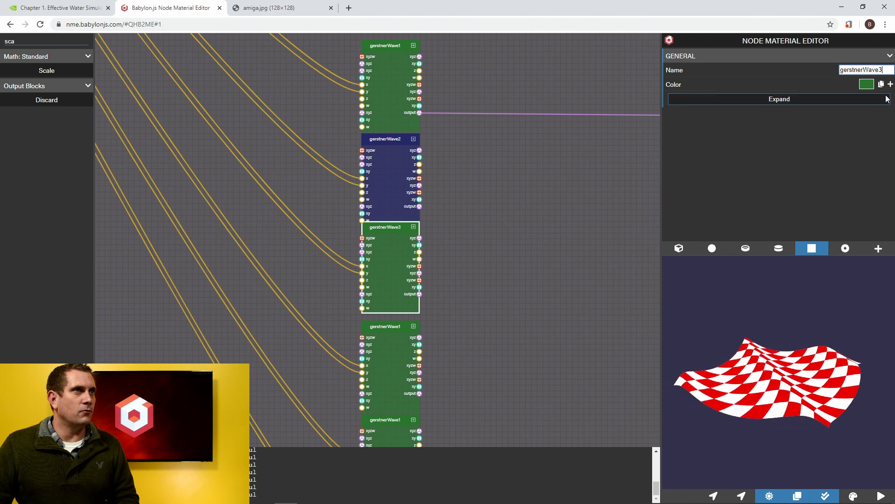
pyautogui.click(867, 85)
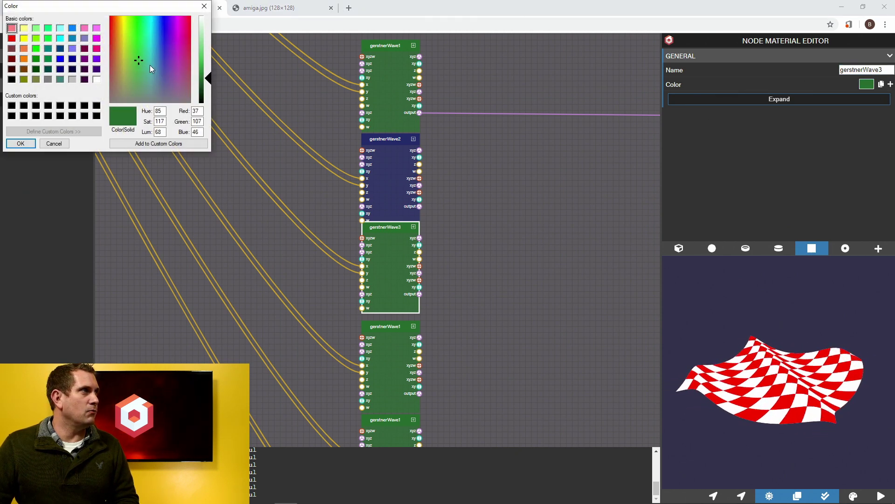
pyautogui.click(110, 57)
pyautogui.click(20, 143)
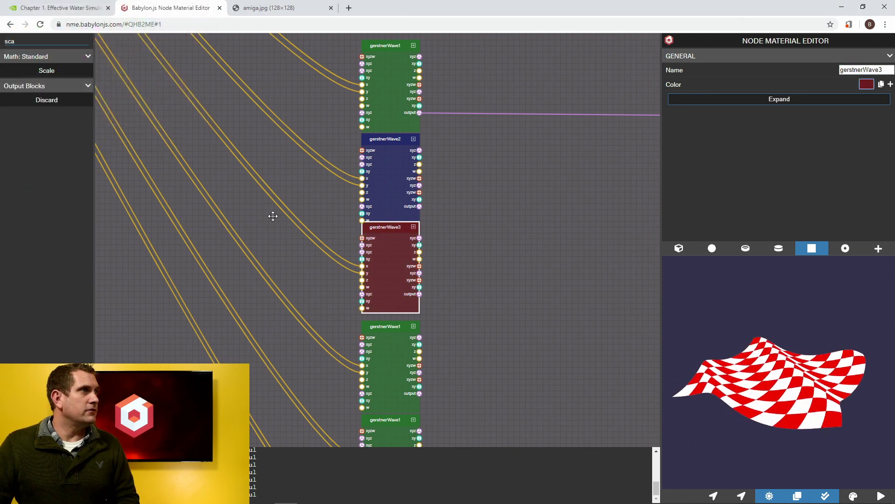
pyautogui.moveTo(379, 229); pyautogui.dragTo(380, 232)
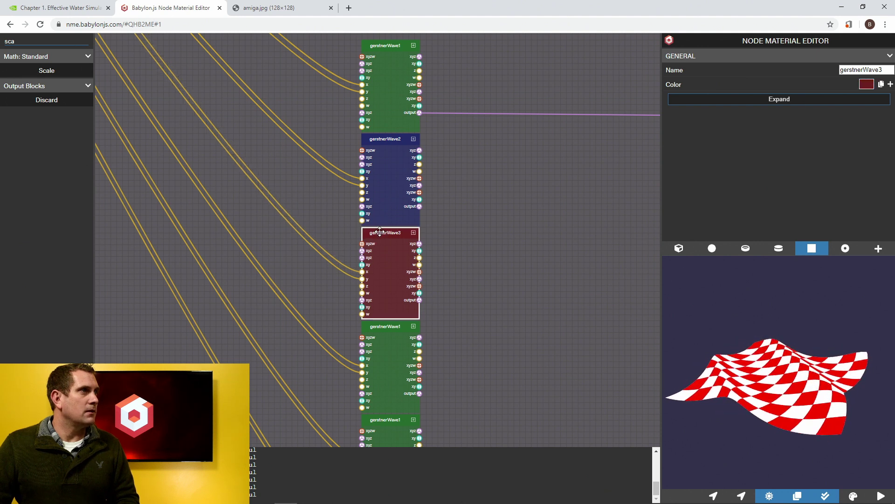
# Rename the fourth wave frame as gerstnerWave4 and color it a light yellow-green
pyautogui.click(390, 328)
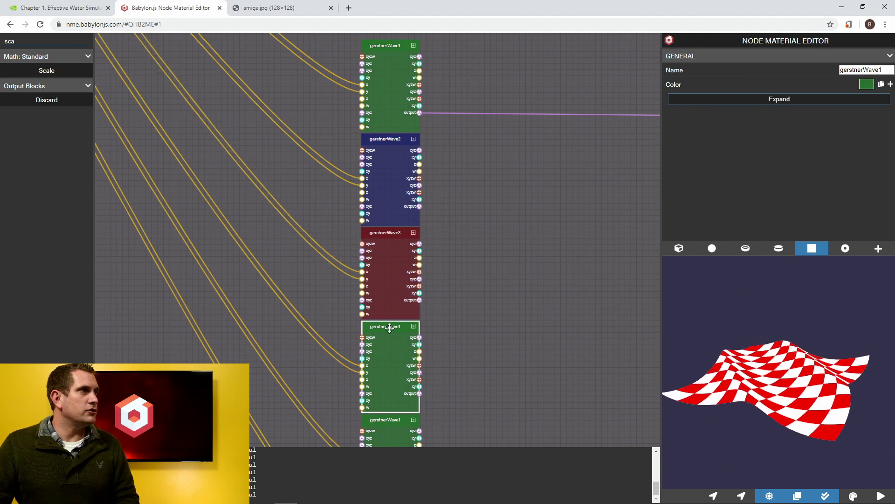
pyautogui.moveTo(883, 70); pyautogui.dragTo(880, 70)
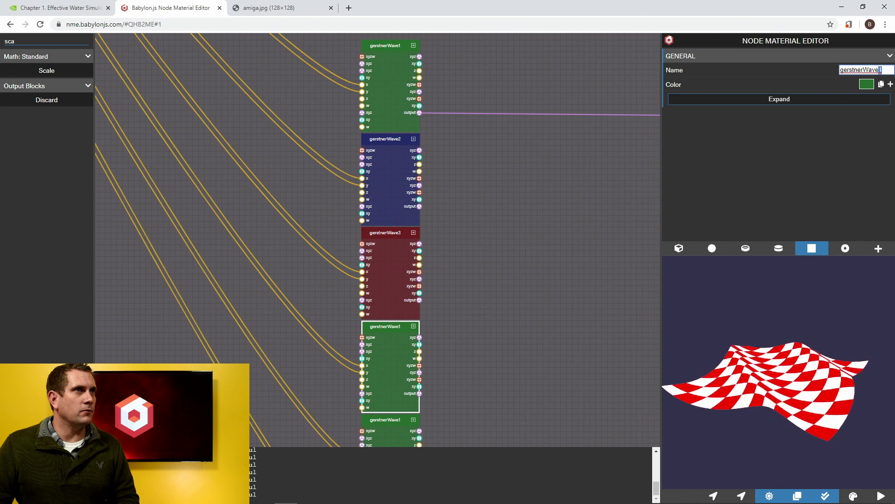
pyautogui.write('4')
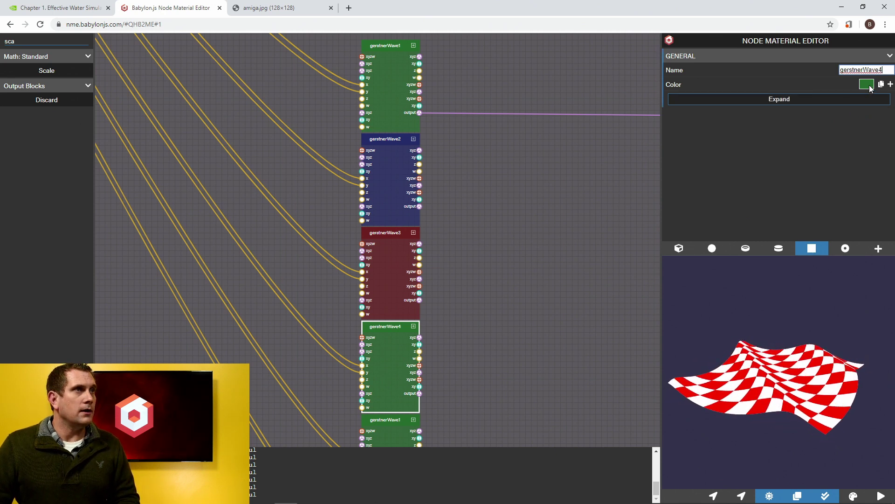
pyautogui.click(867, 84)
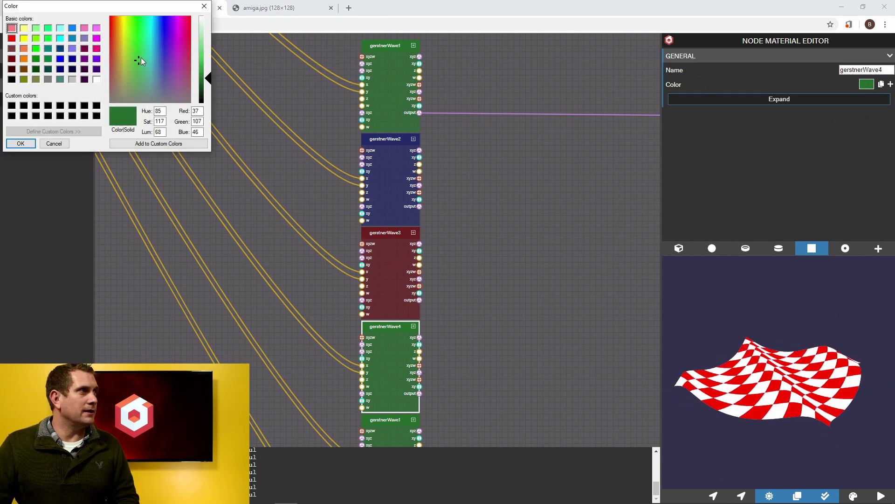
pyautogui.click(124, 52)
pyautogui.moveTo(205, 78); pyautogui.dragTo(205, 65)
pyautogui.click(21, 143)
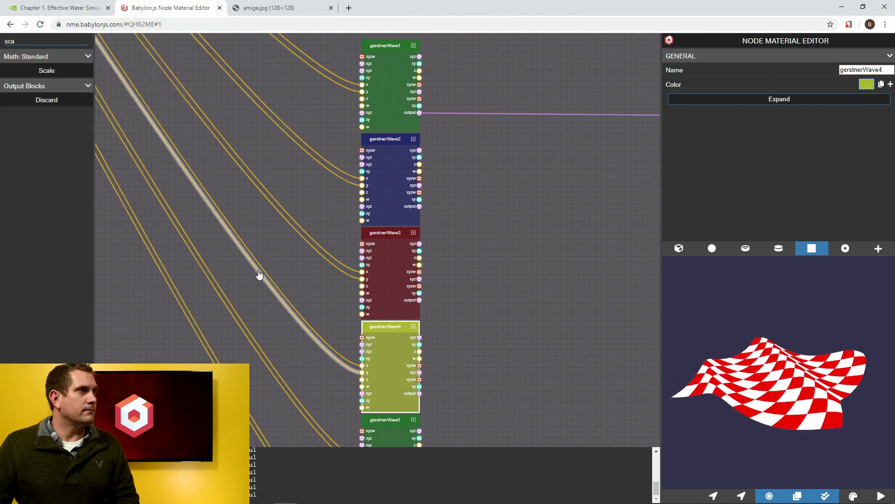
# Rename the fifth wave frame in the column as gerstnerWave5 and color it dark purple
pyautogui.moveTo(447, 315); pyautogui.dragTo(461, 200)
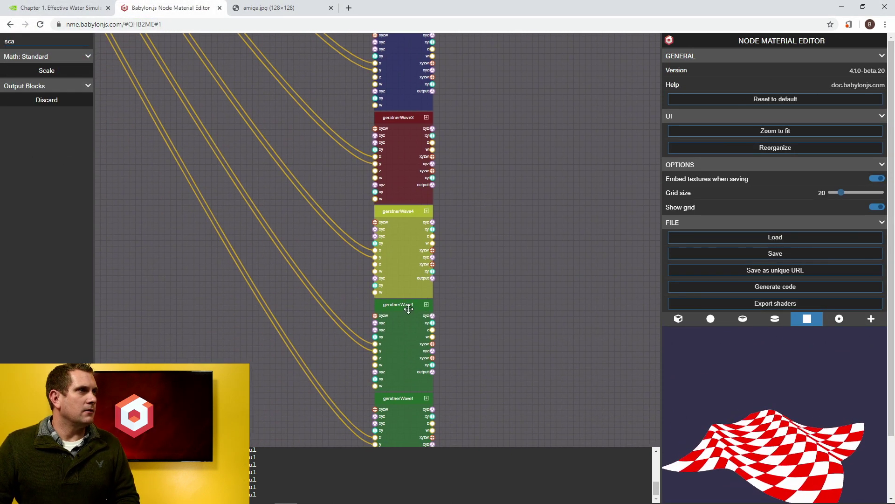
pyautogui.click(410, 306)
pyautogui.moveTo(883, 73); pyautogui.dragTo(879, 72)
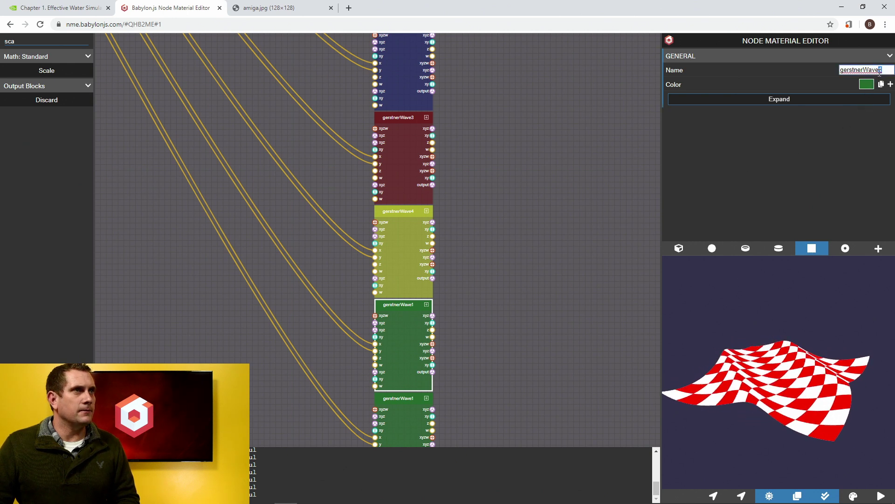
pyautogui.write('5')
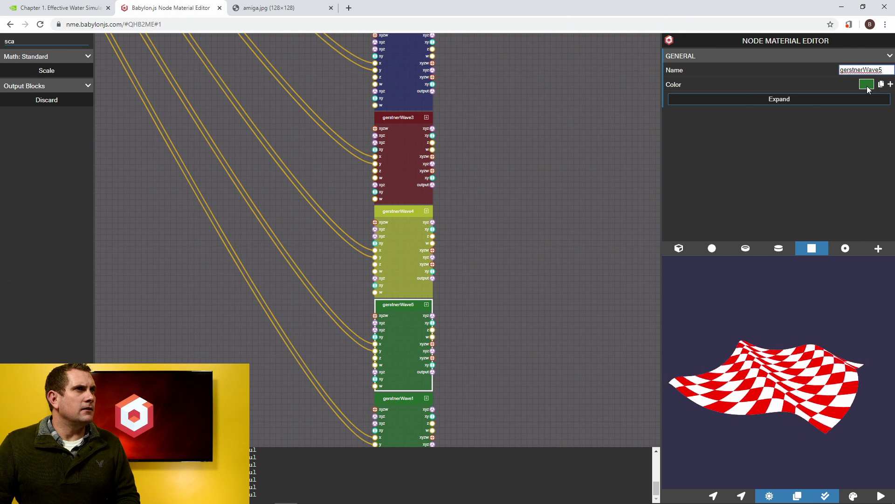
pyautogui.click(866, 85)
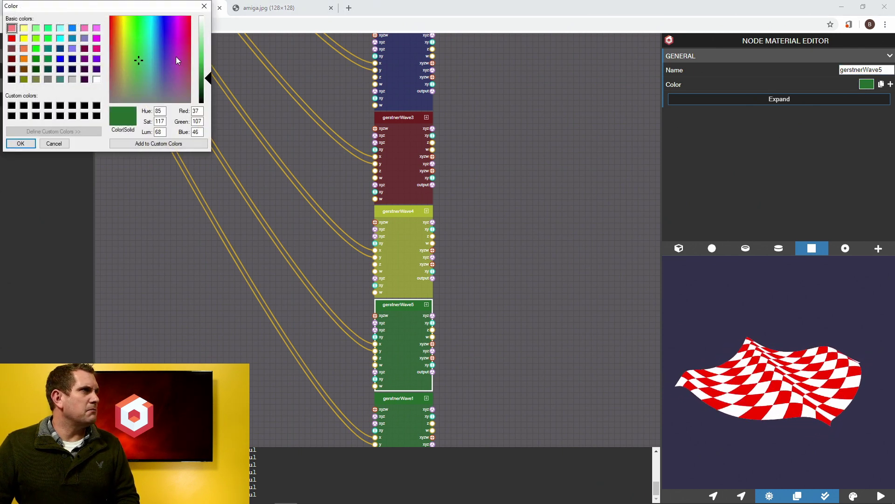
pyautogui.click(178, 72)
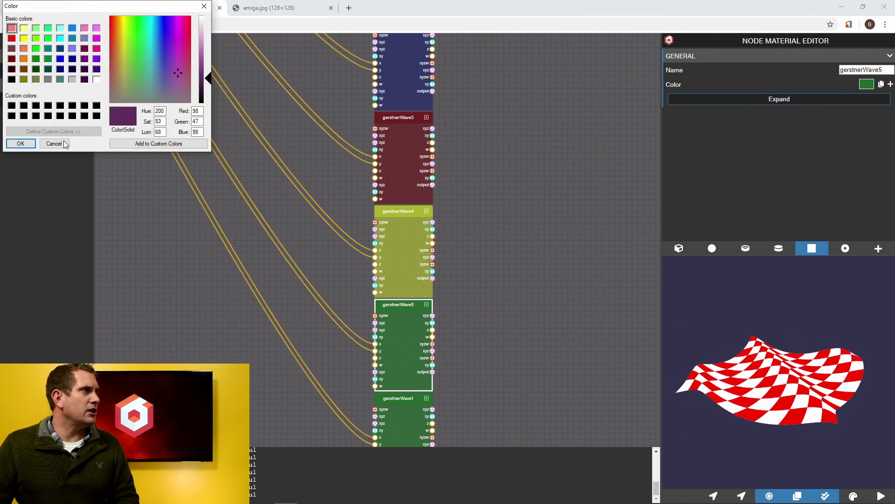
pyautogui.click(20, 144)
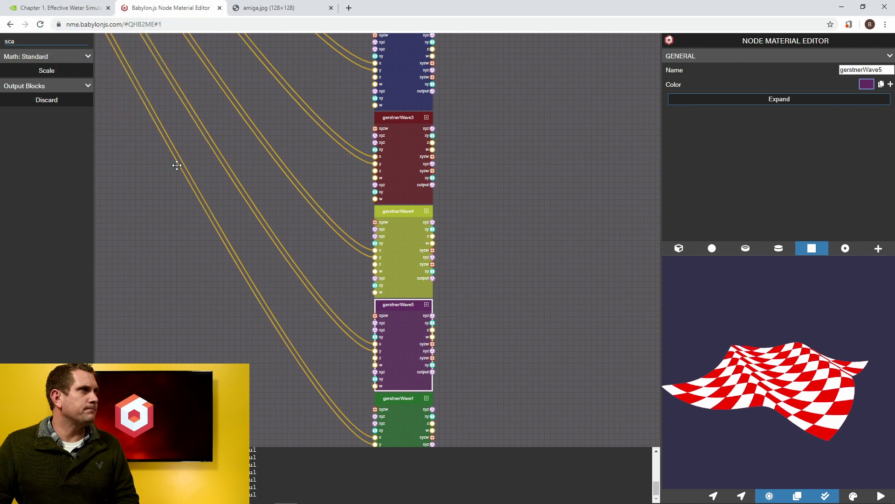
# Rename the sixth wave frame as gerstnerWave6 and color it a light teal
pyautogui.click(400, 401)
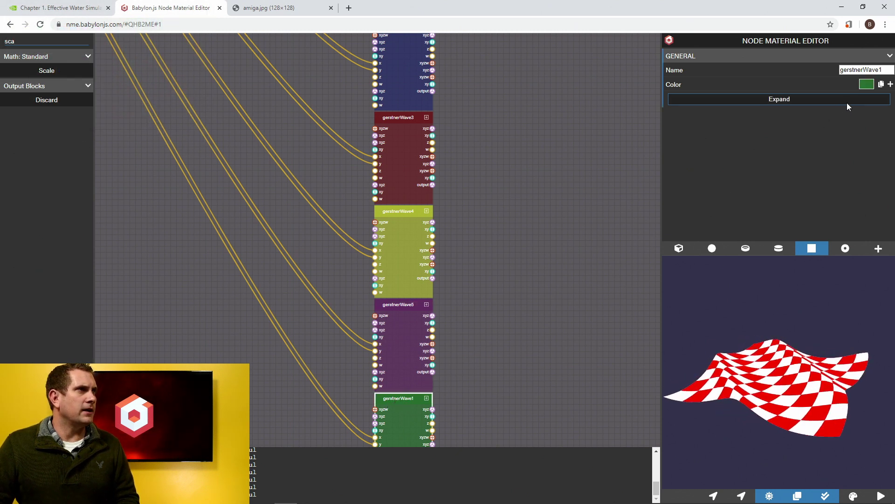
pyautogui.doubleClick(880, 70)
pyautogui.write('6')
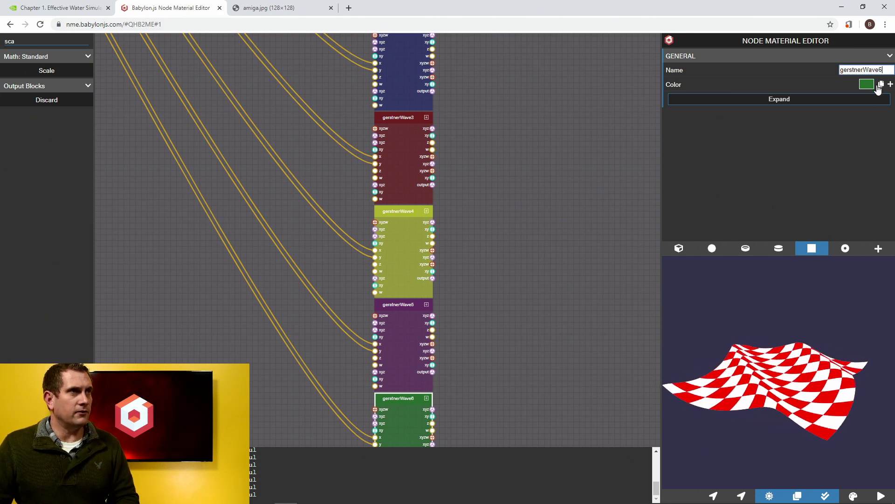
pyautogui.click(867, 84)
pyautogui.click(149, 58)
pyautogui.click(219, 65)
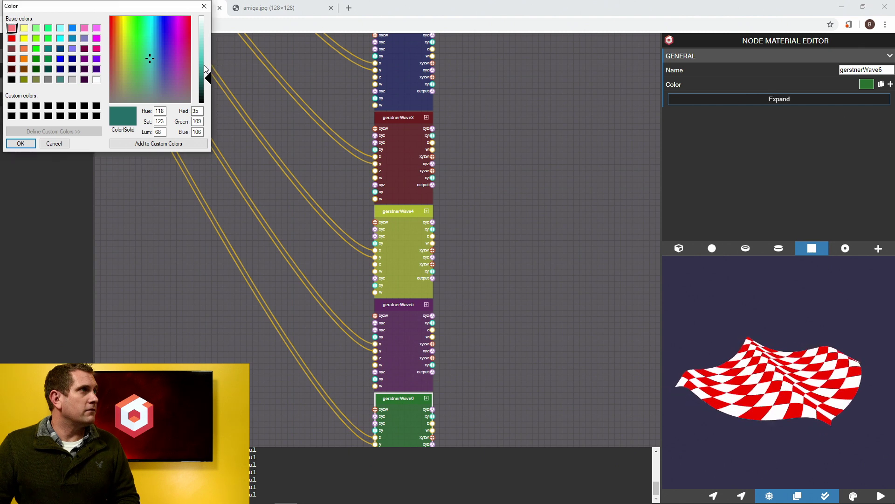
pyautogui.click(201, 65)
pyautogui.click(29, 143)
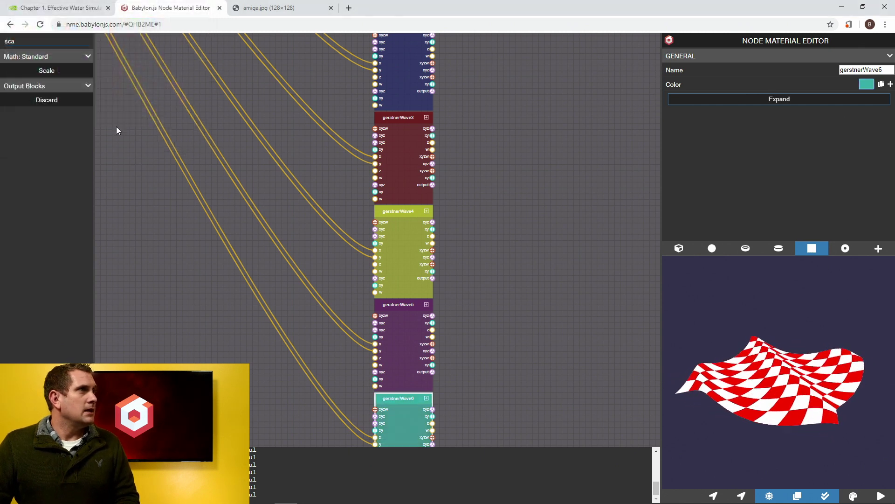
# Expand the gerstnerWave1 frame, set its toggle input to 0 and collapse the frame again
pyautogui.scroll(-5, 482, 299)
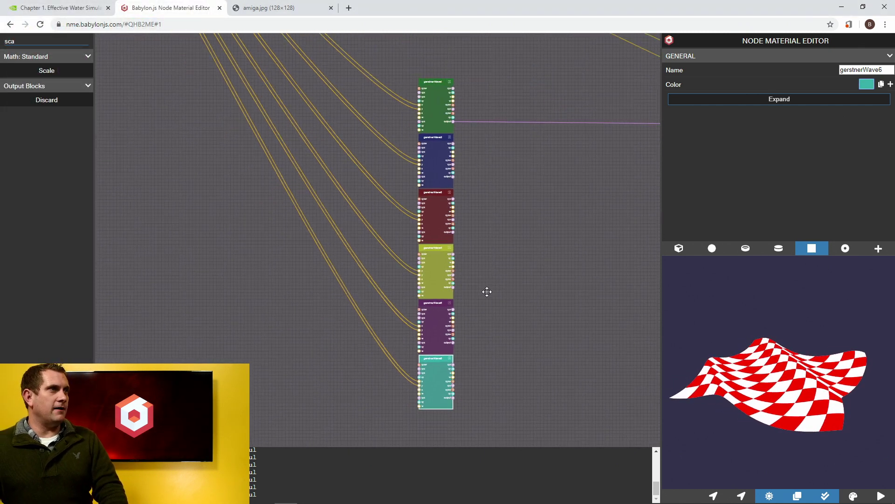
pyautogui.click(496, 248)
pyautogui.moveTo(495, 247); pyautogui.dragTo(448, 316)
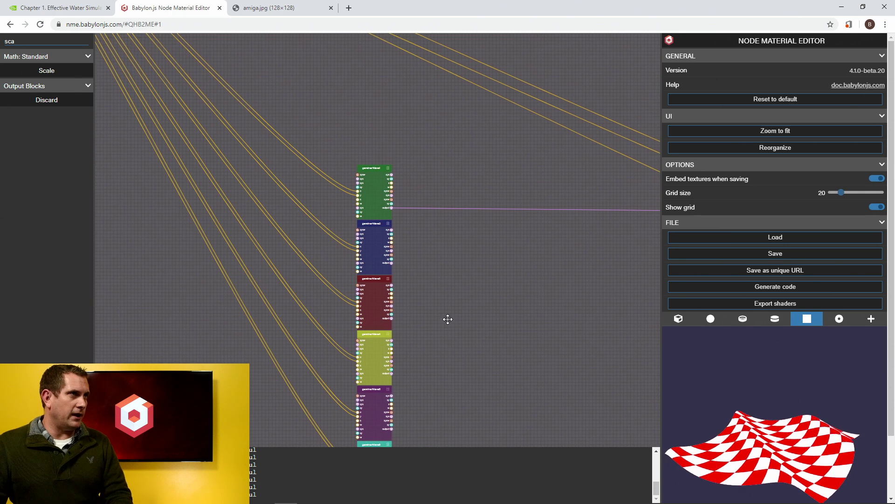
pyautogui.doubleClick(368, 168)
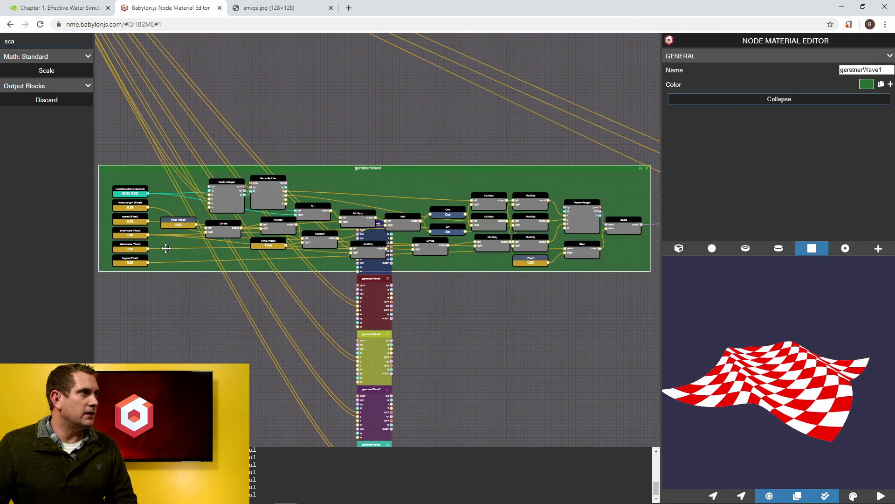
pyautogui.click(132, 257)
pyautogui.moveTo(883, 199); pyautogui.dragTo(809, 205)
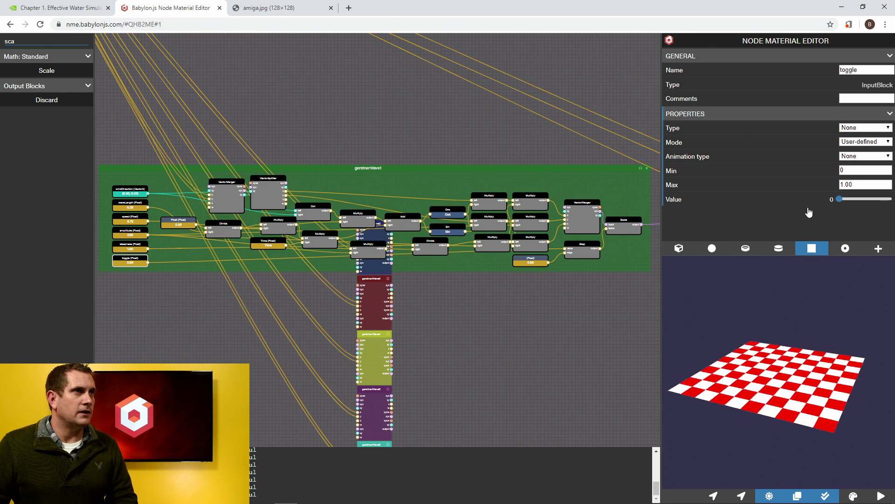
pyautogui.doubleClick(426, 169)
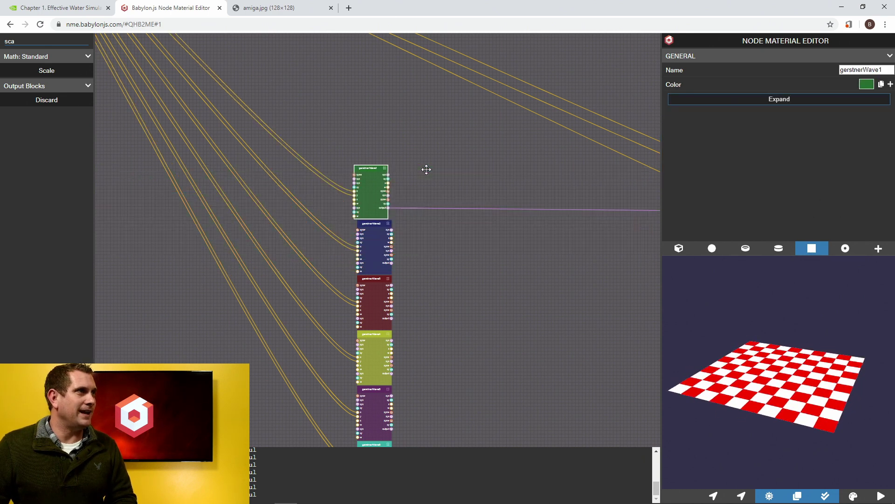
# Switch off gerstnerWave2 by setting the toggle input inside its frame to 0, leaving the frame collapsed
pyautogui.doubleClick(374, 225)
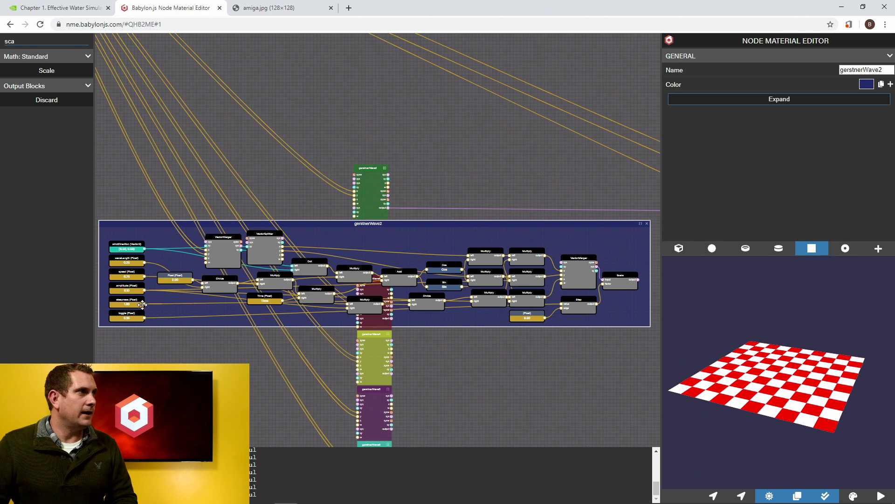
pyautogui.click(133, 316)
pyautogui.moveTo(884, 201); pyautogui.dragTo(800, 212)
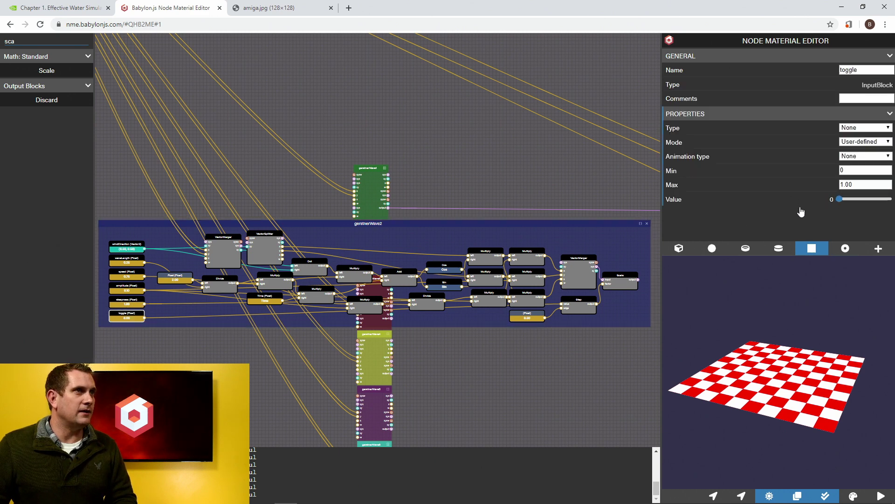
pyautogui.doubleClick(487, 226)
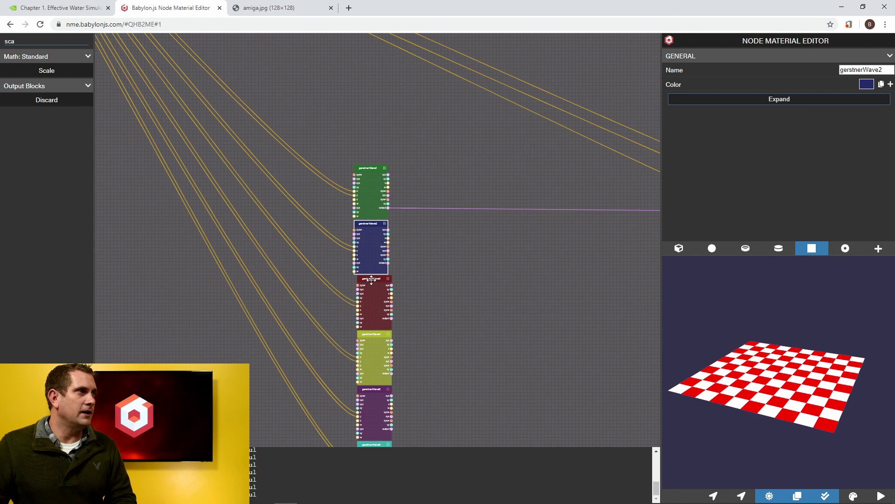
# Set the toggle input inside the dark red gerstnerWave3 frame to 0 and collapse the frame again
pyautogui.doubleClick(371, 279)
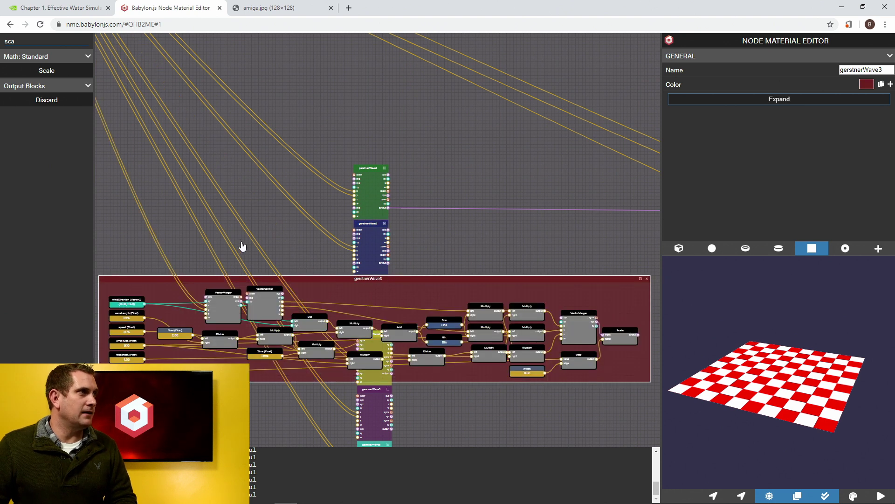
pyautogui.moveTo(270, 219); pyautogui.dragTo(357, 173)
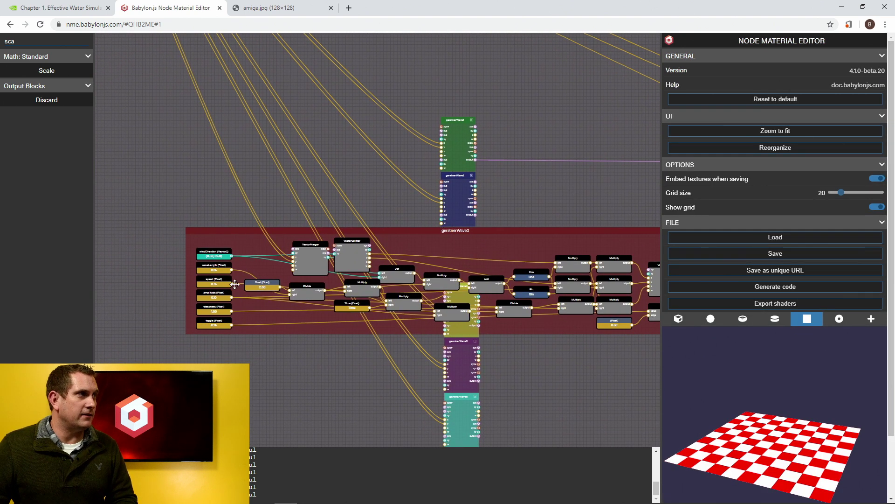
pyautogui.click(215, 325)
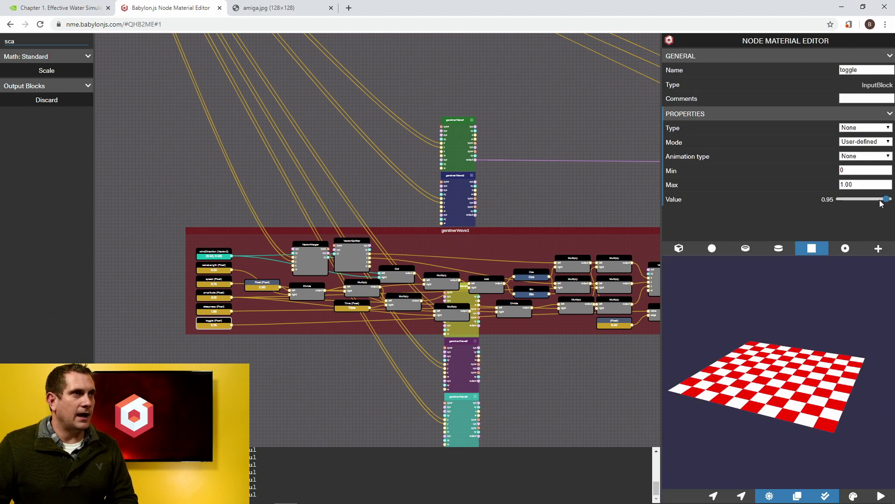
pyautogui.moveTo(886, 199); pyautogui.dragTo(838, 199)
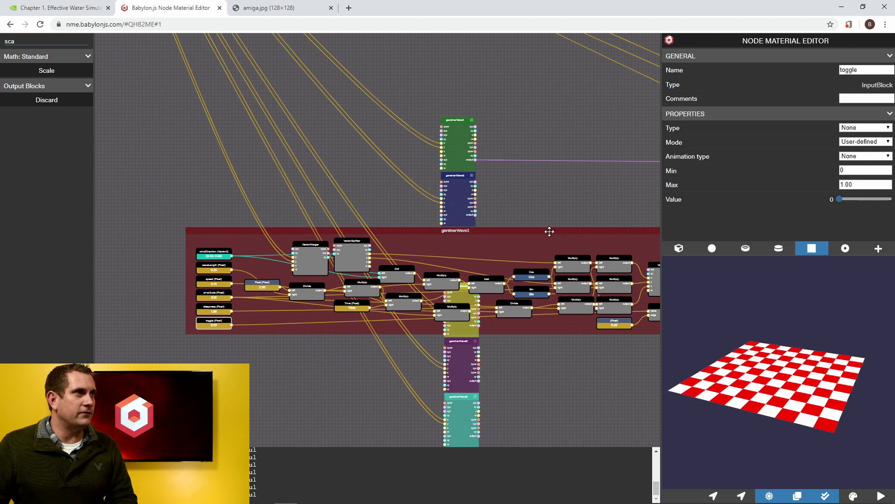
pyautogui.doubleClick(549, 231)
# Expand the gerstnerWave4 frame, set its toggle input to 0 and collapse it again
pyautogui.click(459, 286)
pyautogui.doubleClick(459, 285)
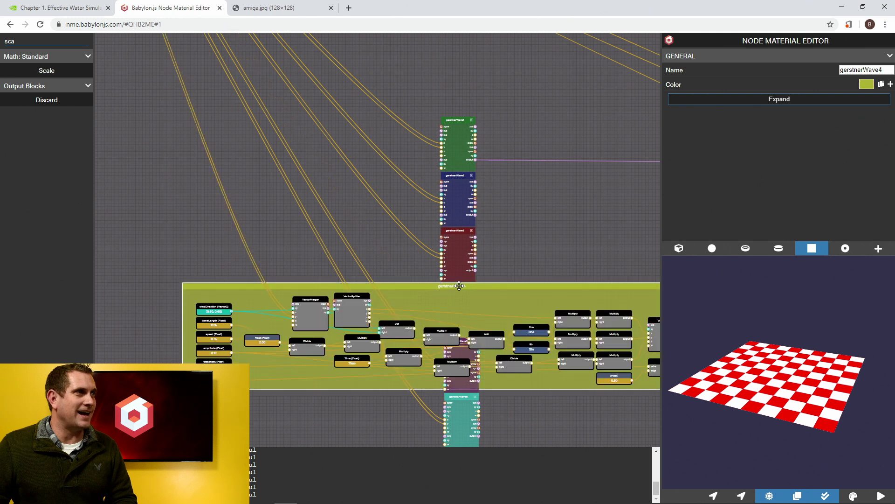
pyautogui.moveTo(284, 249); pyautogui.dragTo(298, 209)
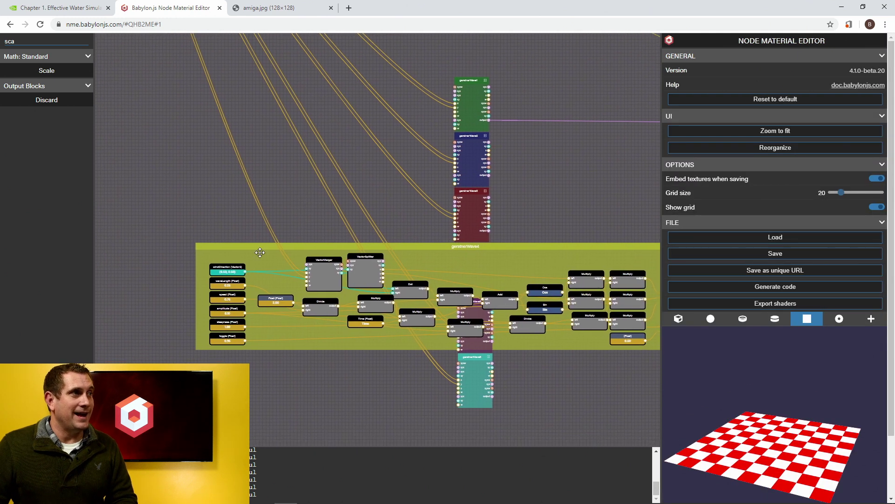
pyautogui.click(235, 336)
pyautogui.moveTo(887, 200); pyautogui.dragTo(831, 205)
pyautogui.doubleClick(539, 247)
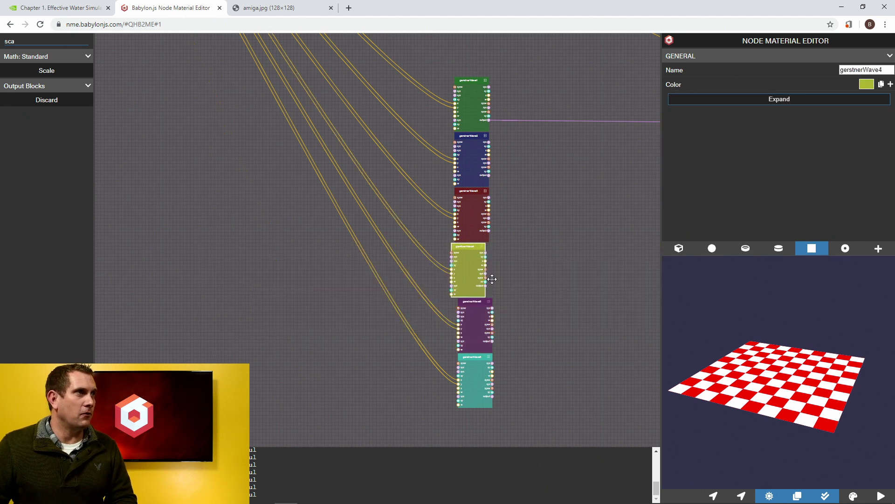
# Switch off gerstnerWave5 by setting its toggle input to 0, and collapse the frame again
pyautogui.doubleClick(474, 302)
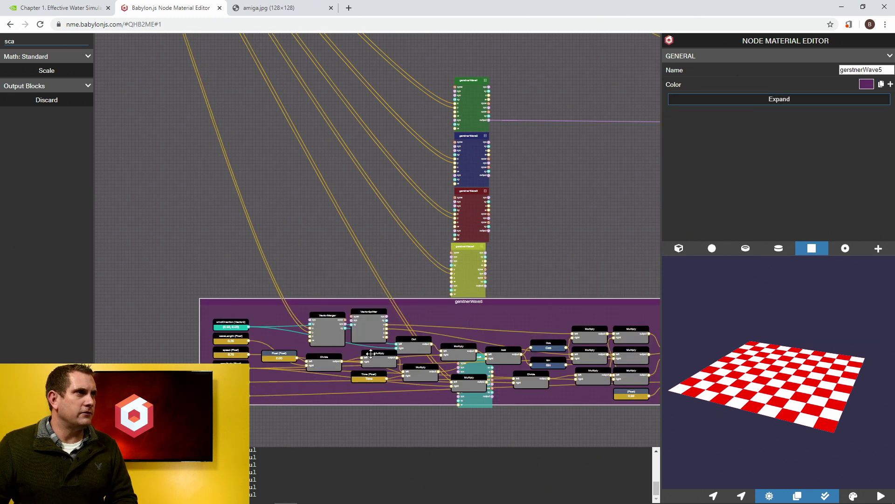
pyautogui.moveTo(283, 276); pyautogui.dragTo(300, 228)
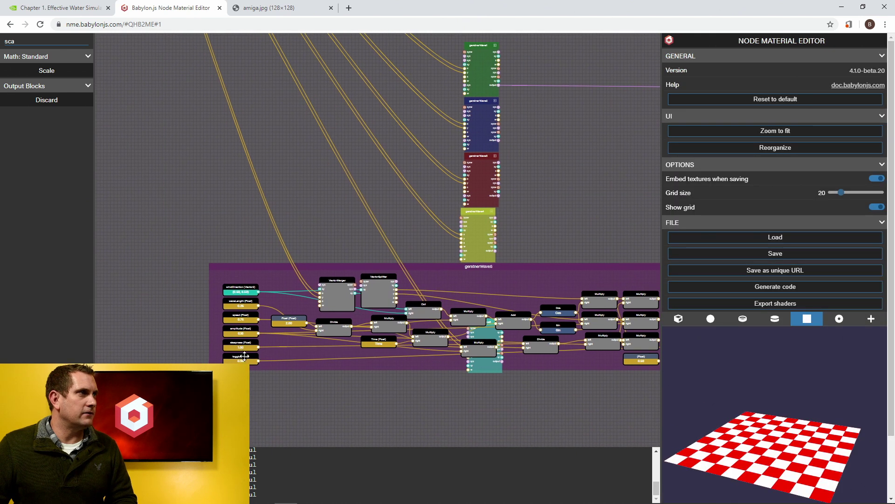
pyautogui.click(244, 356)
pyautogui.click(838, 199)
pyautogui.doubleClick(564, 266)
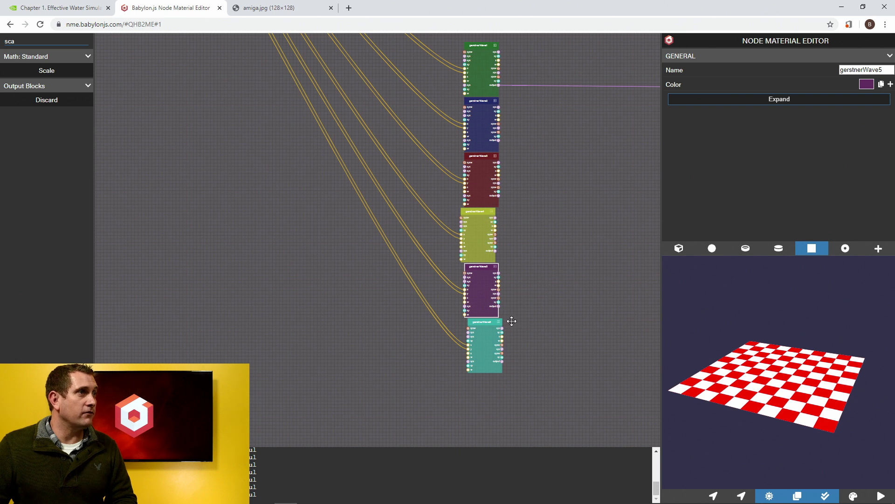
# Set the toggle input inside the teal gerstnerWave6 frame to 0 and collapse the frame again
pyautogui.doubleClick(479, 324)
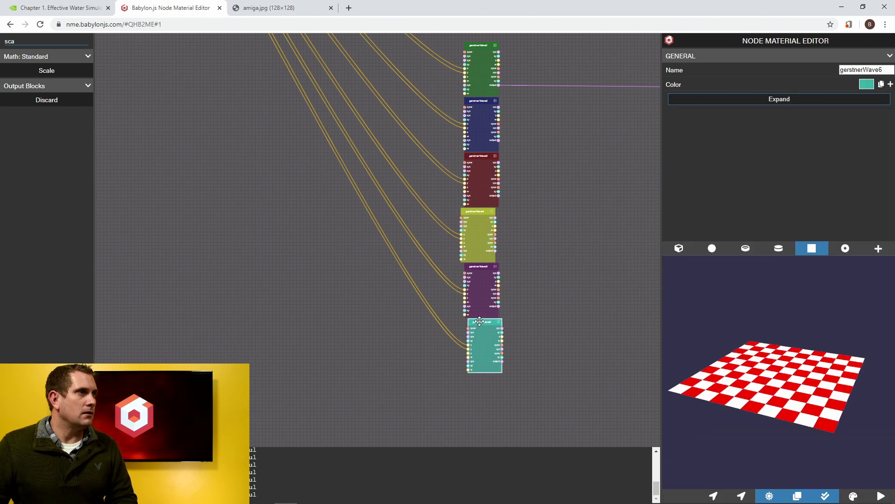
pyautogui.moveTo(352, 299); pyautogui.dragTo(389, 235)
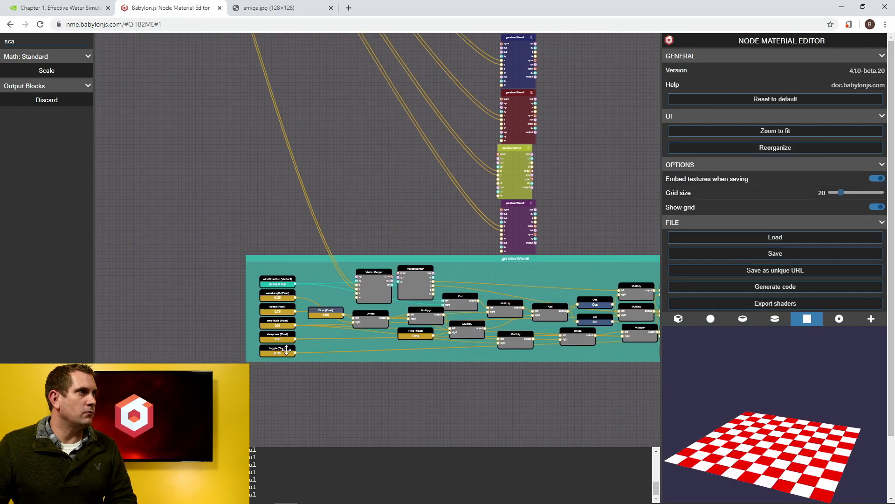
pyautogui.moveTo(288, 347); pyautogui.dragTo(286, 347)
pyautogui.click(837, 205)
pyautogui.doubleClick(594, 259)
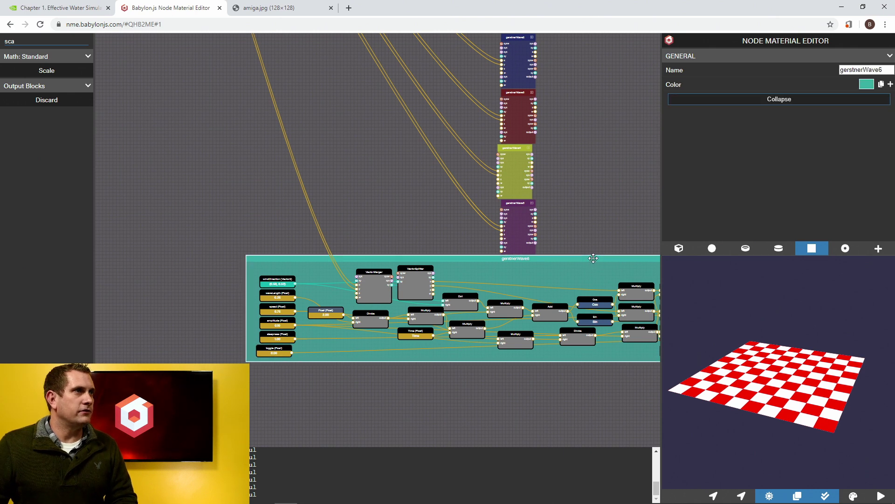
# Realign the gerstnerWave4 frame with the wave column and place an Add block just to the right of gerstnerWave2
pyautogui.moveTo(587, 174); pyautogui.dragTo(475, 216)
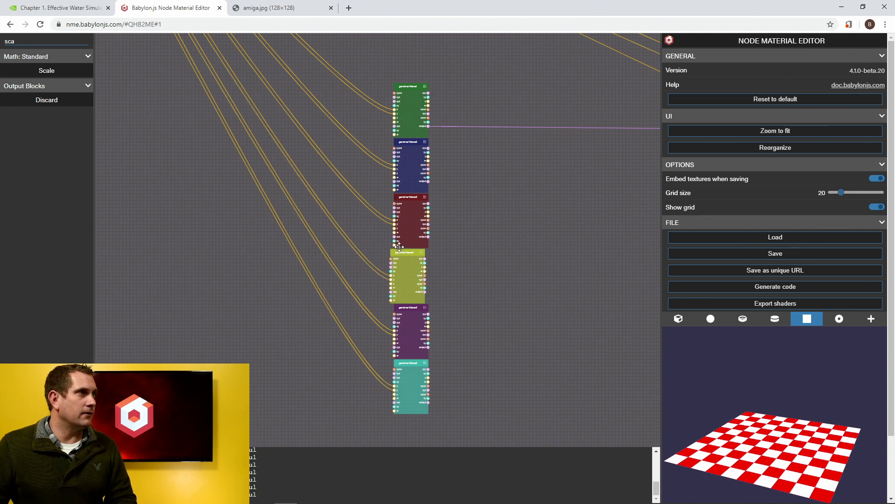
pyautogui.moveTo(401, 251); pyautogui.dragTo(408, 253)
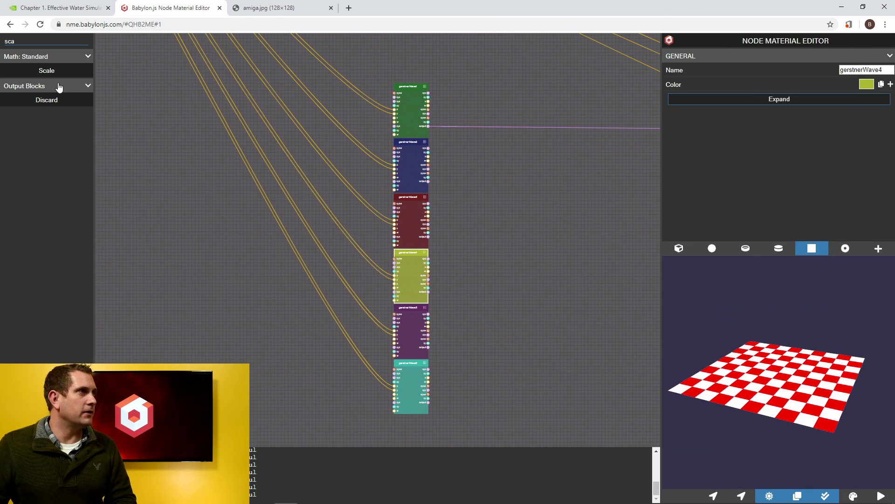
pyautogui.write('add')
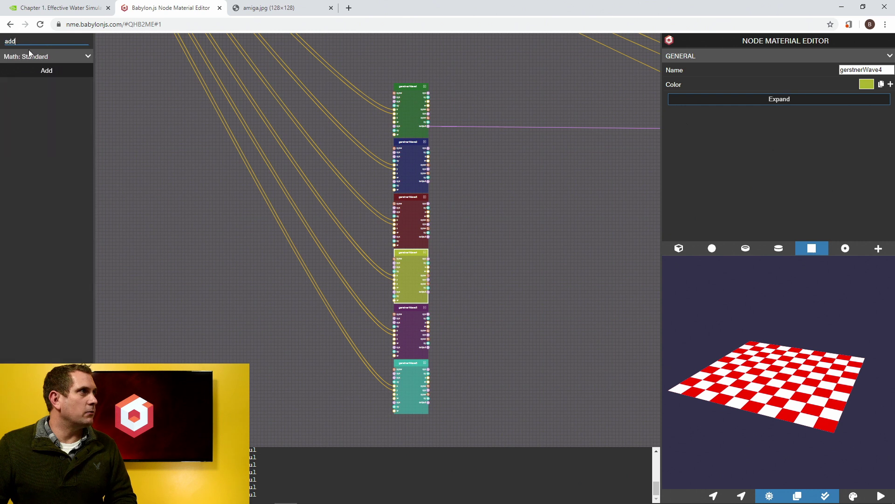
pyautogui.moveTo(42, 71); pyautogui.dragTo(499, 142)
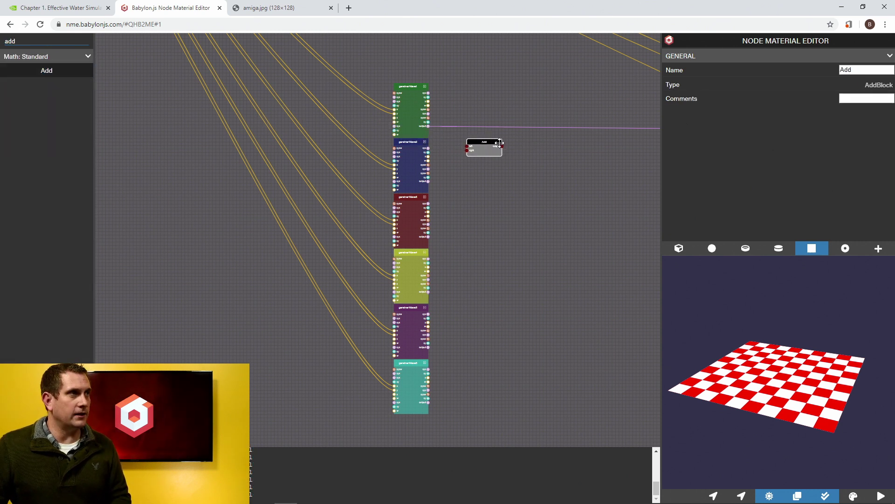
# Duplicate the Add block four times to the right of the wave frame column
pyautogui.hotkey('ctrl', 'v')
pyautogui.hotkey('ctrl', 'v')
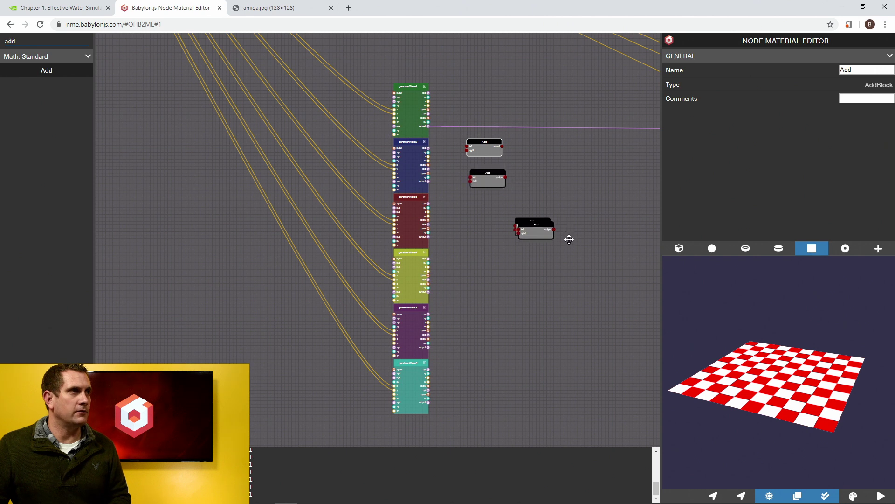
pyautogui.hotkey('ctrl', 'v')
pyautogui.hotkey('ctrl', 'v')
pyautogui.moveTo(534, 225); pyautogui.dragTo(569, 221)
pyautogui.scroll(1, 519, 180)
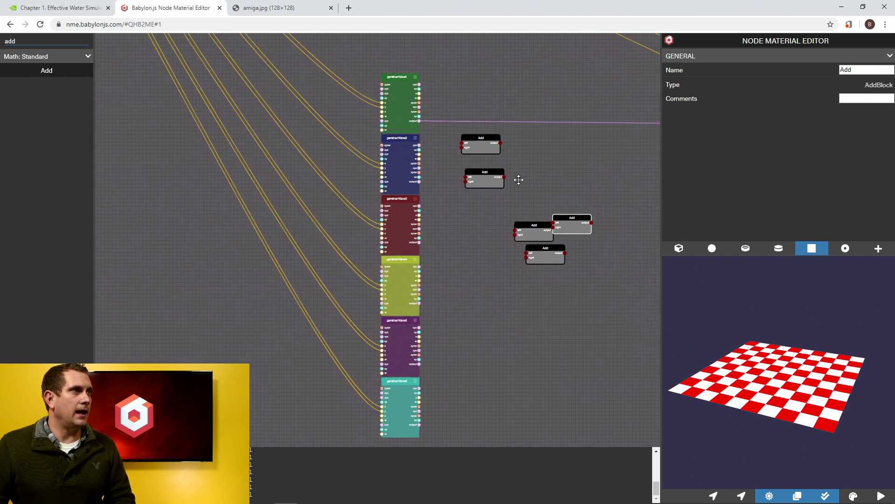
pyautogui.moveTo(485, 231); pyautogui.dragTo(476, 217)
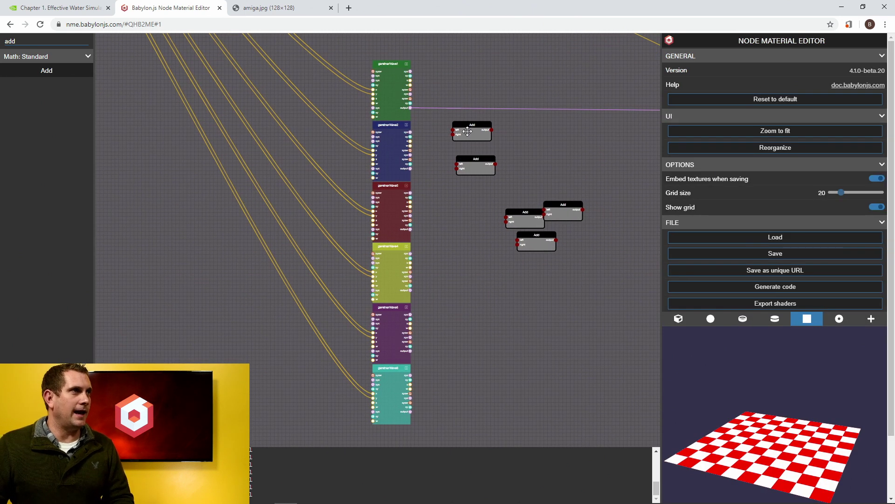
# Arrange three Add blocks in a column beside the wave frame pairs, with the other two staggered further right
pyautogui.moveTo(467, 125); pyautogui.dragTo(459, 118)
pyautogui.moveTo(477, 159); pyautogui.dragTo(450, 235)
pyautogui.moveTo(537, 234); pyautogui.dragTo(457, 360)
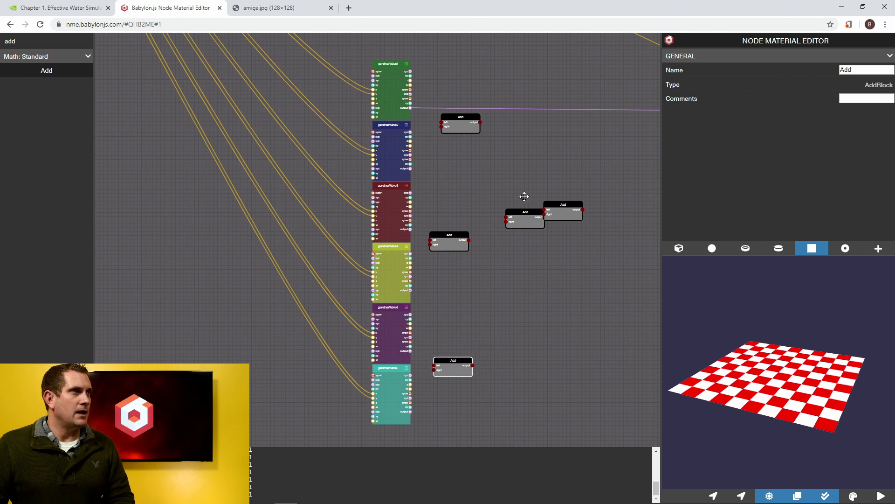
pyautogui.moveTo(538, 212); pyautogui.dragTo(549, 159)
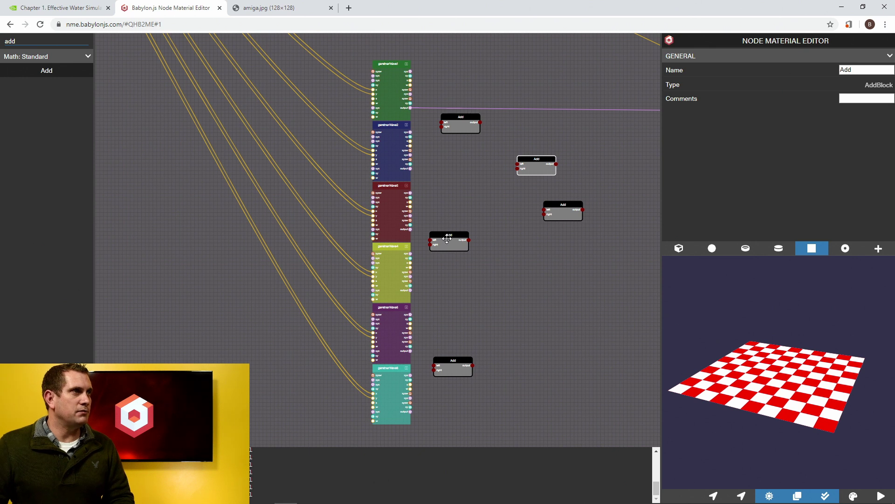
pyautogui.moveTo(450, 238)
pyautogui.mouseDown()
pyautogui.moveTo(468, 238)
pyautogui.moveTo(461, 238)
pyautogui.mouseUp()
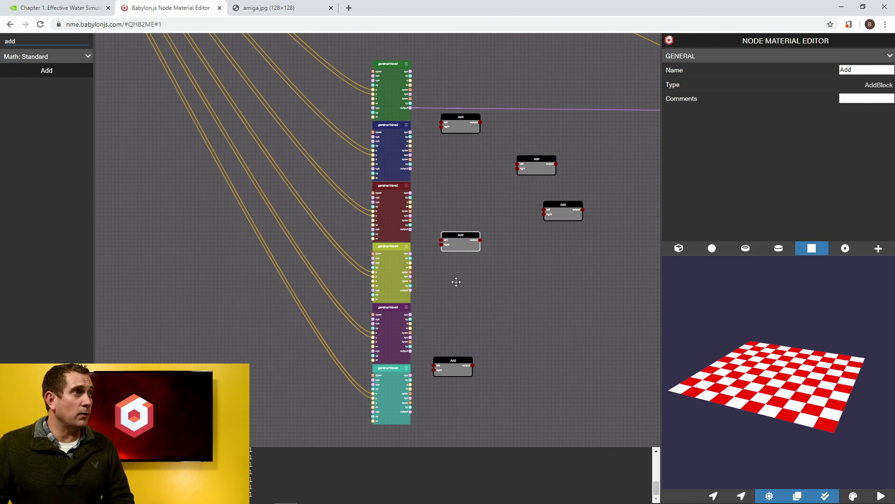
pyautogui.moveTo(536, 169); pyautogui.dragTo(536, 177)
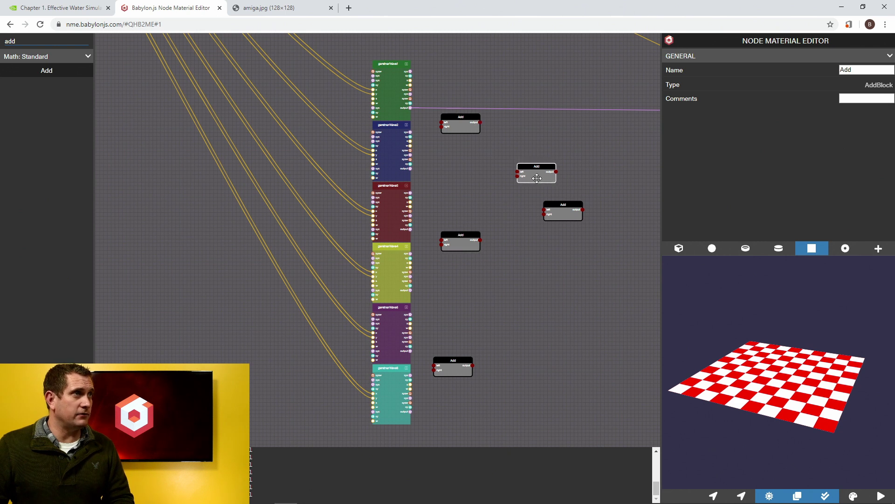
pyautogui.moveTo(558, 215); pyautogui.dragTo(610, 302)
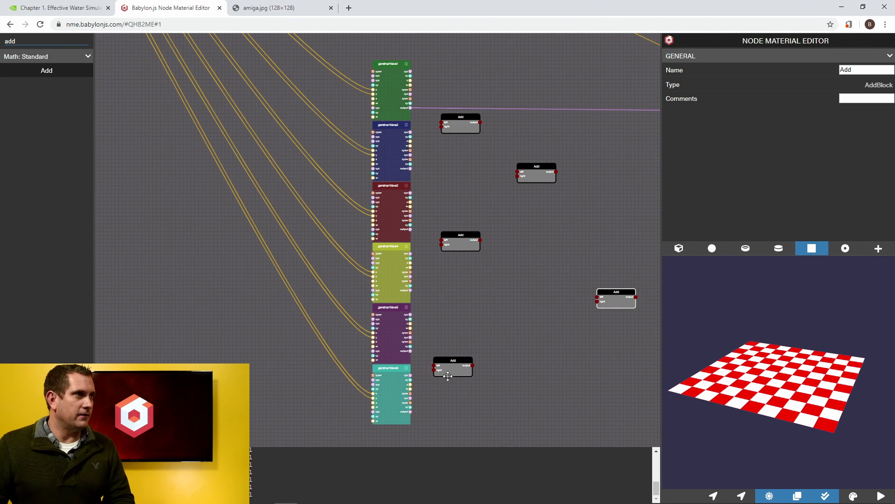
pyautogui.moveTo(448, 360); pyautogui.dragTo(459, 360)
# Connect the outputs of gerstnerWave1 to gerstnerWave6 in pairs to the left and right inputs of the three nearest Add blocks
pyautogui.scroll(5, 422, 145)
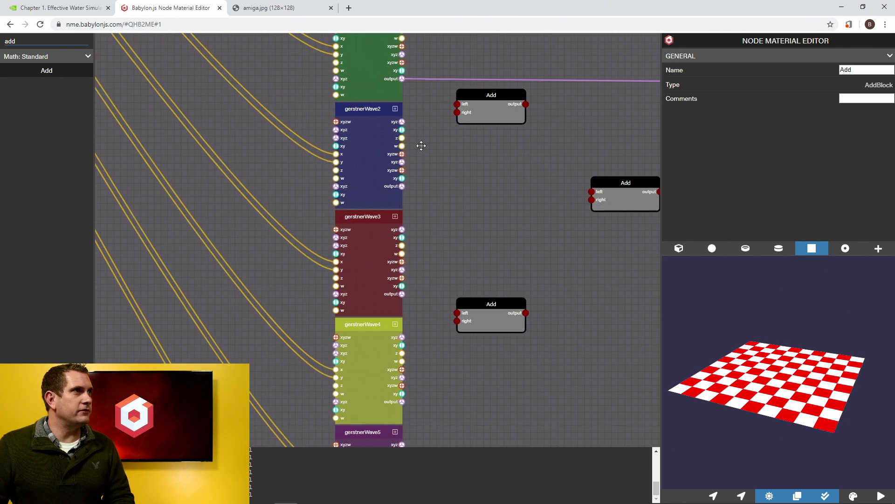
pyautogui.moveTo(401, 75); pyautogui.dragTo(401, 187)
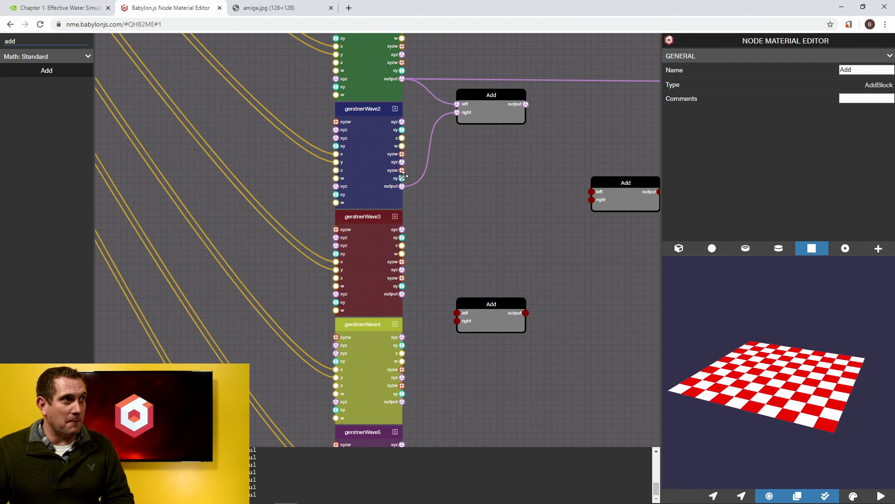
pyautogui.moveTo(402, 294); pyautogui.dragTo(402, 401)
pyautogui.moveTo(467, 391); pyautogui.dragTo(467, 88)
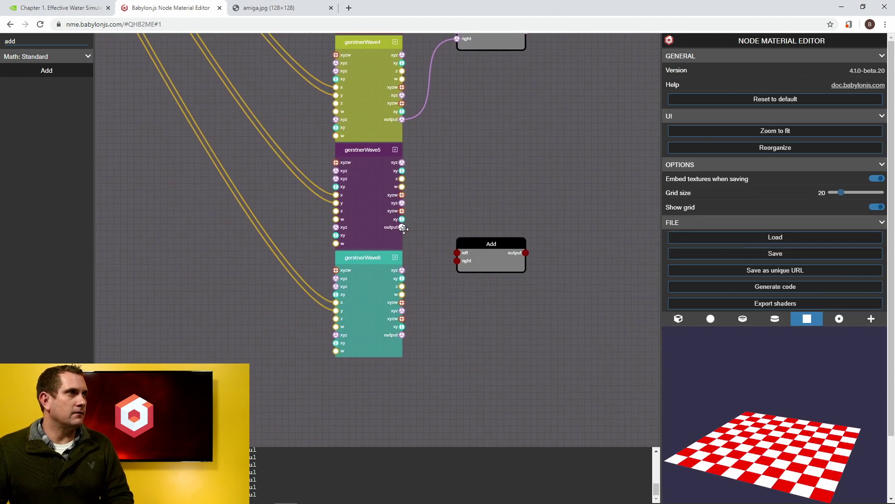
pyautogui.moveTo(402, 226); pyautogui.dragTo(458, 262)
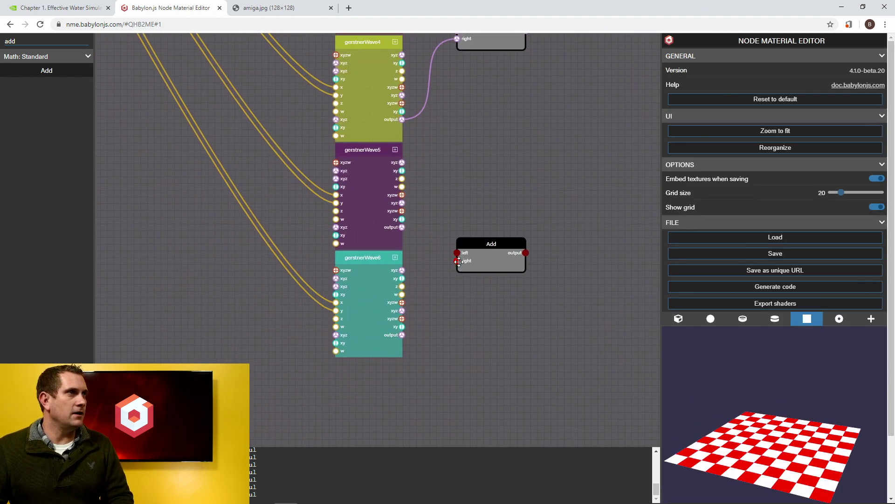
pyautogui.moveTo(403, 227); pyautogui.dragTo(402, 335)
# Sum the two upper pair Adds in the middle Add block, and feed its output and the gerstnerWave5/6 Add into the last Add
pyautogui.moveTo(513, 319); pyautogui.dragTo(331, 372)
pyautogui.scroll(2, 365, 278)
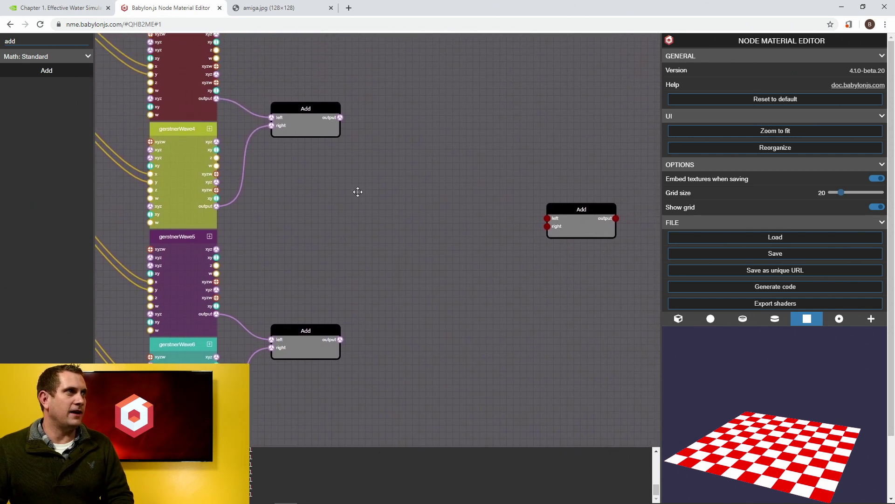
pyautogui.moveTo(339, 340); pyautogui.dragTo(548, 228)
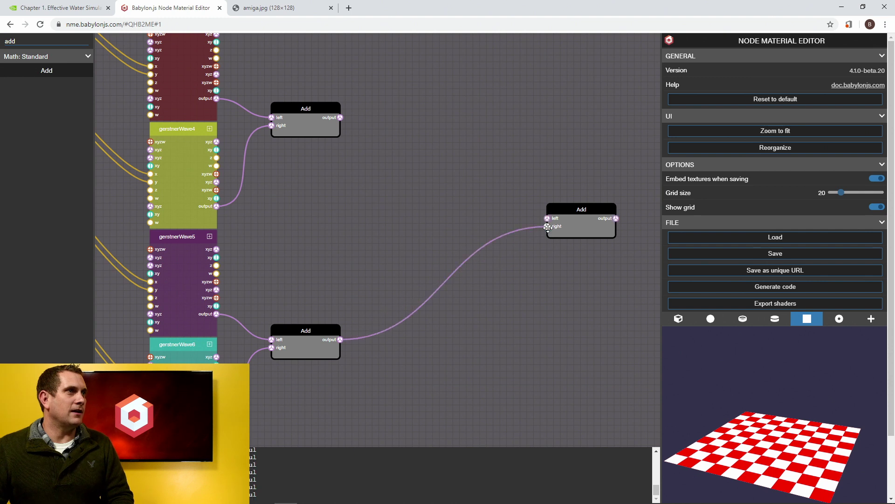
pyautogui.moveTo(442, 138); pyautogui.dragTo(430, 296)
pyautogui.moveTo(325, 80); pyautogui.dragTo(325, 291)
pyautogui.moveTo(491, 326); pyautogui.dragTo(417, 267)
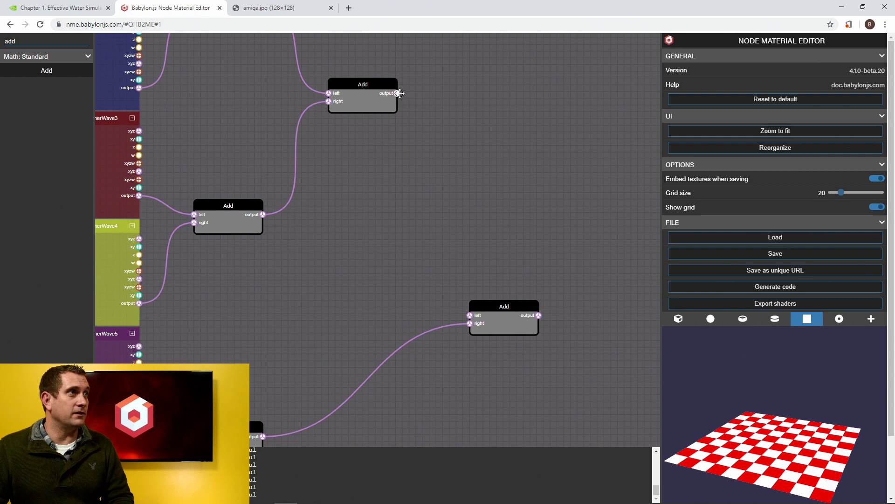
pyautogui.moveTo(400, 100); pyautogui.dragTo(470, 316)
# Connect the last Add block's output to the VectorSplitter's xyz input, replacing the direct gerstnerWave1 link
pyautogui.moveTo(503, 262); pyautogui.dragTo(498, 155)
pyautogui.scroll(-5, 506, 164)
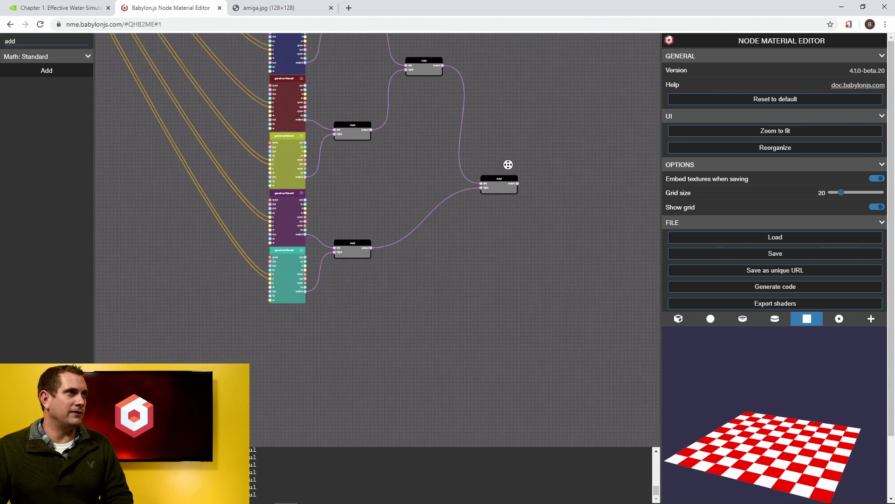
pyautogui.moveTo(518, 120); pyautogui.dragTo(404, 258)
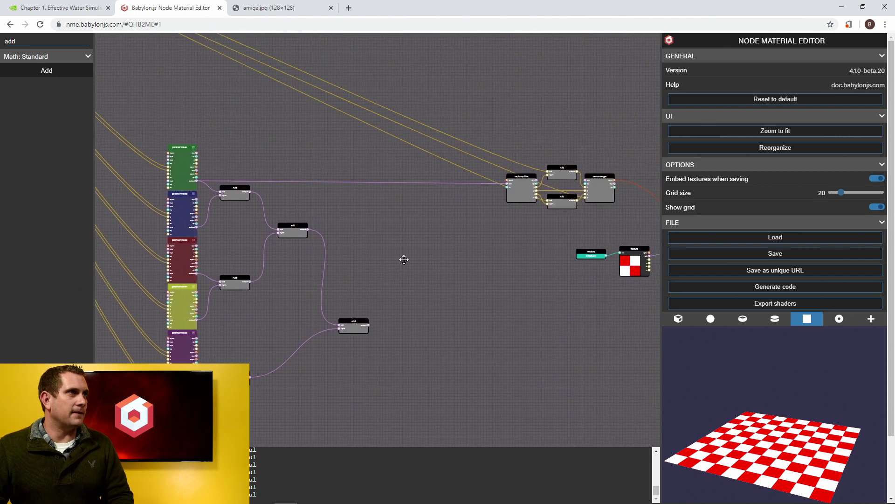
pyautogui.scroll(2, 384, 367)
pyautogui.moveTo(472, 246); pyautogui.dragTo(387, 260)
pyautogui.scroll(3, 387, 260)
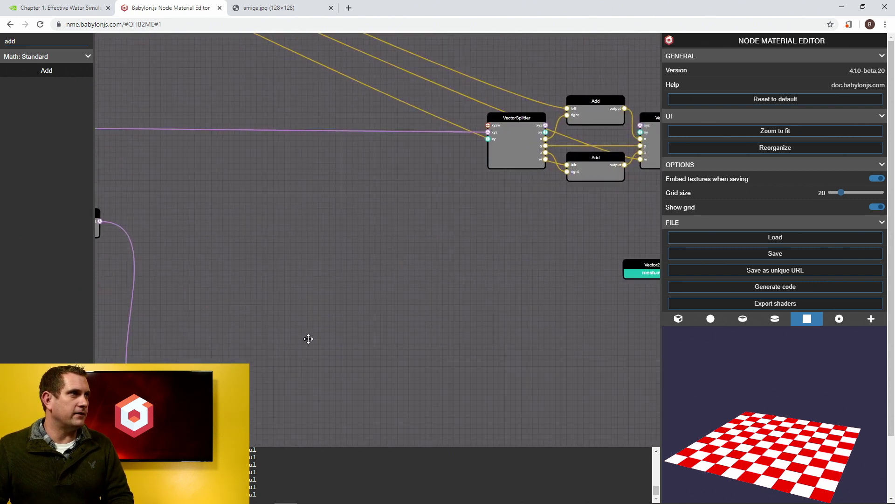
pyautogui.moveTo(308, 328); pyautogui.dragTo(332, 270)
pyautogui.moveTo(242, 350); pyautogui.dragTo(511, 75)
pyautogui.scroll(-4, 403, 278)
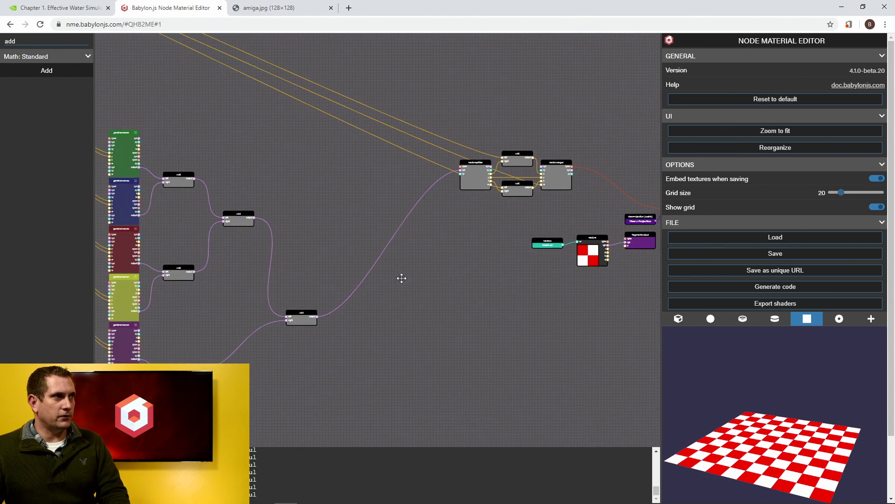
pyautogui.scroll(-3, 403, 278)
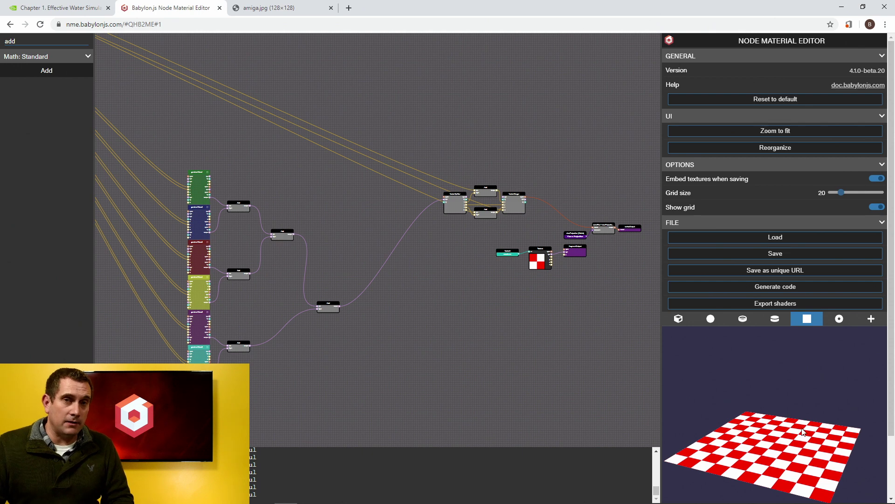
# Expand the green gerstnerWave1 frame and bring its input blocks into close view
pyautogui.moveTo(354, 237); pyautogui.dragTo(468, 232)
pyautogui.scroll(-3, 468, 231)
pyautogui.moveTo(502, 163); pyautogui.dragTo(441, 169)
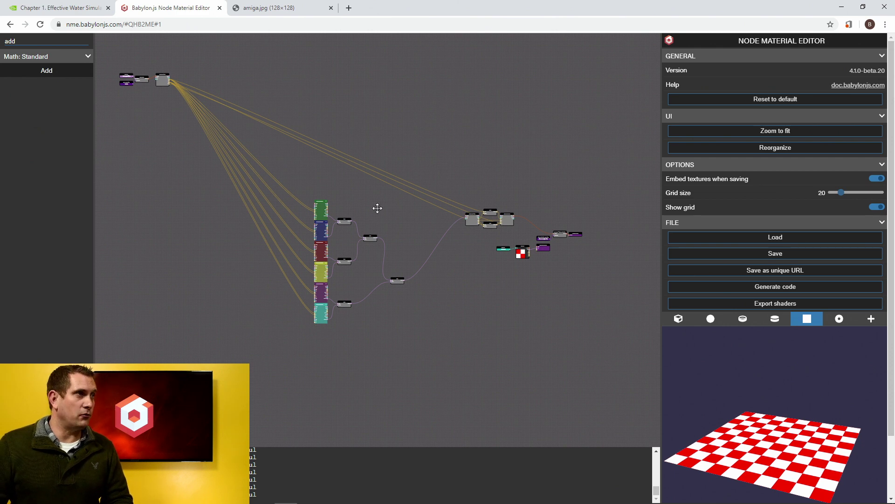
pyautogui.scroll(5, 316, 200)
pyautogui.scroll(10, 316, 200)
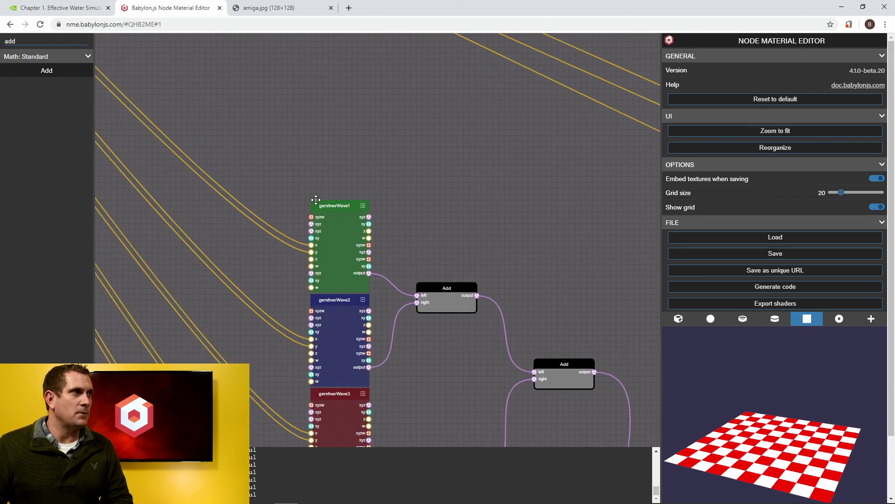
pyautogui.doubleClick(354, 212)
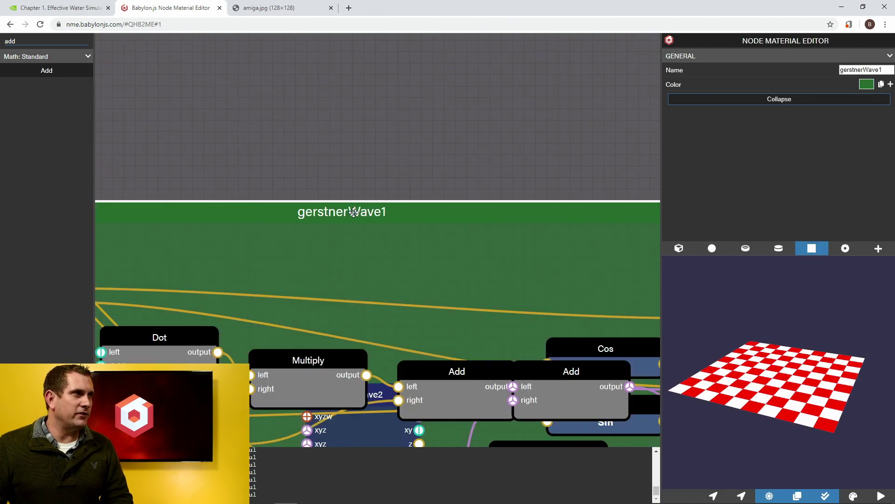
pyautogui.scroll(-7, 364, 171)
pyautogui.click(288, 126)
pyautogui.moveTo(288, 127); pyautogui.dragTo(553, 114)
pyautogui.scroll(2, 228, 231)
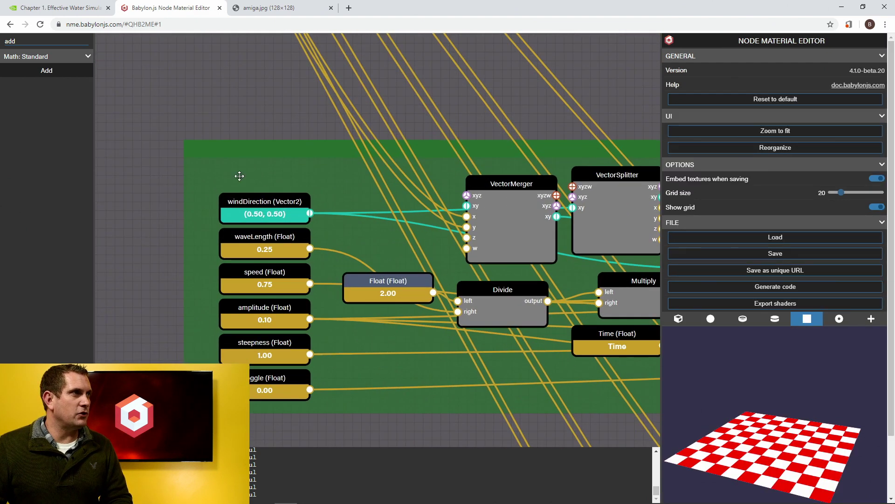
pyautogui.moveTo(282, 117); pyautogui.dragTo(349, 55)
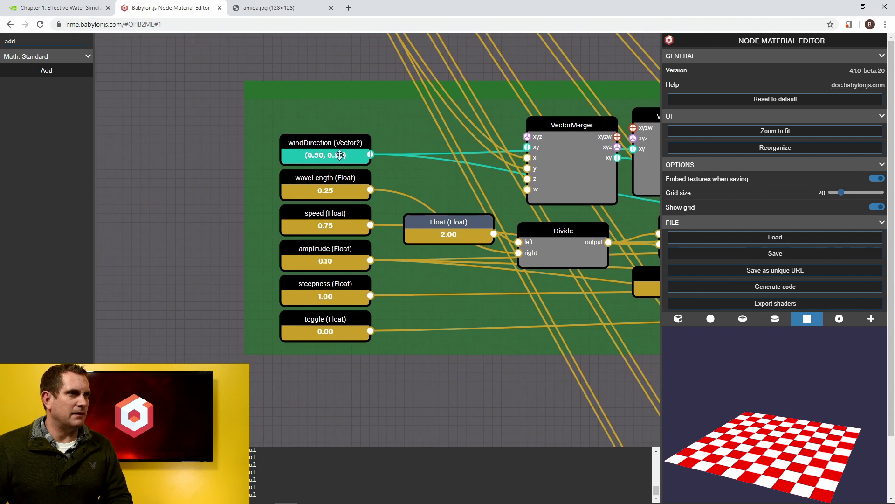
pyautogui.scroll(1, 321, 148)
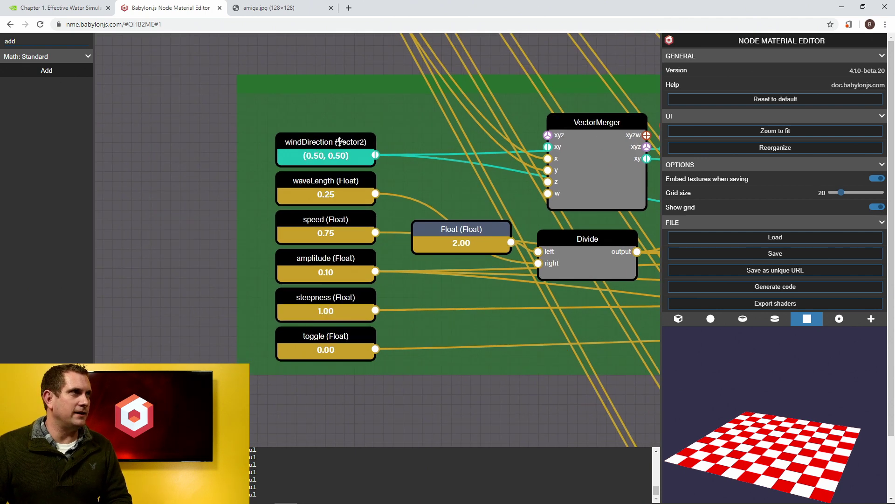
# Set the steepness input of gerstnerWave1 to 0.19 and collapse the frame again
pyautogui.click(339, 142)
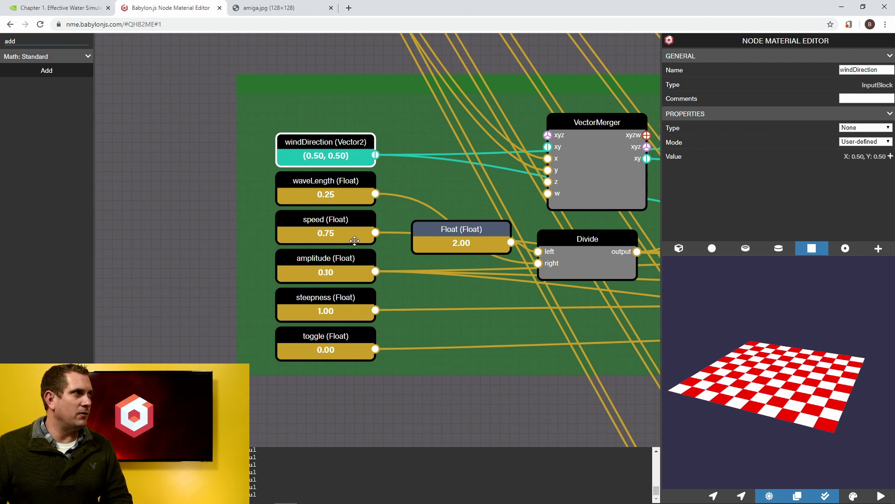
pyautogui.click(349, 302)
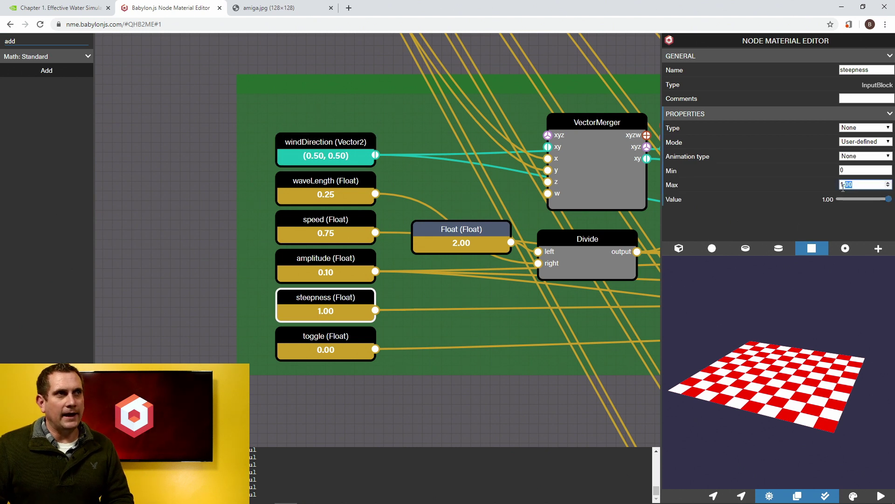
pyautogui.moveTo(888, 199); pyautogui.dragTo(851, 208)
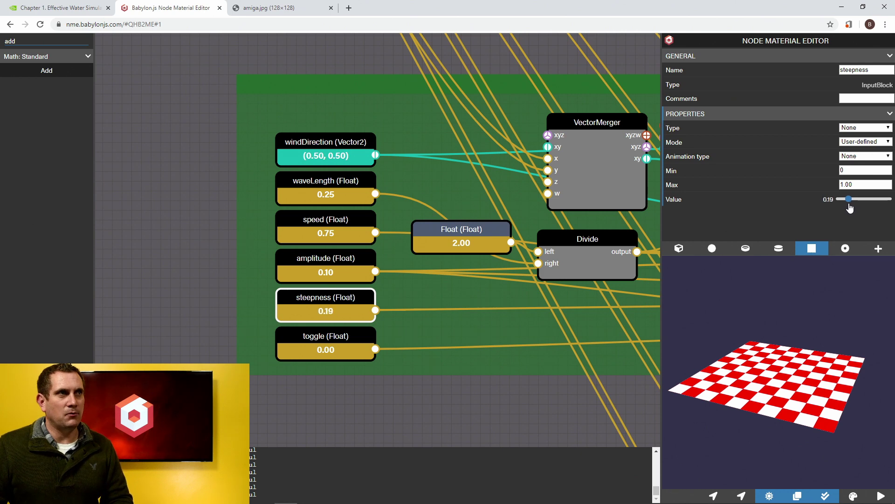
pyautogui.scroll(-5, 409, 270)
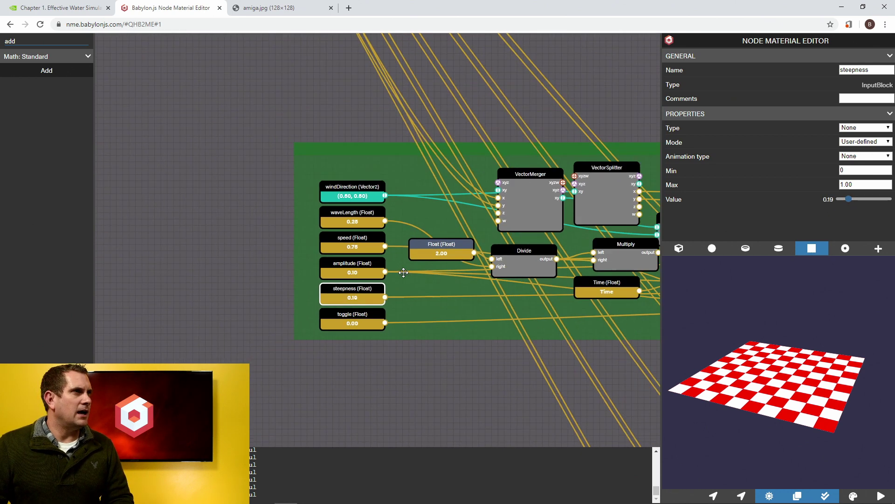
pyautogui.moveTo(568, 168); pyautogui.dragTo(440, 170)
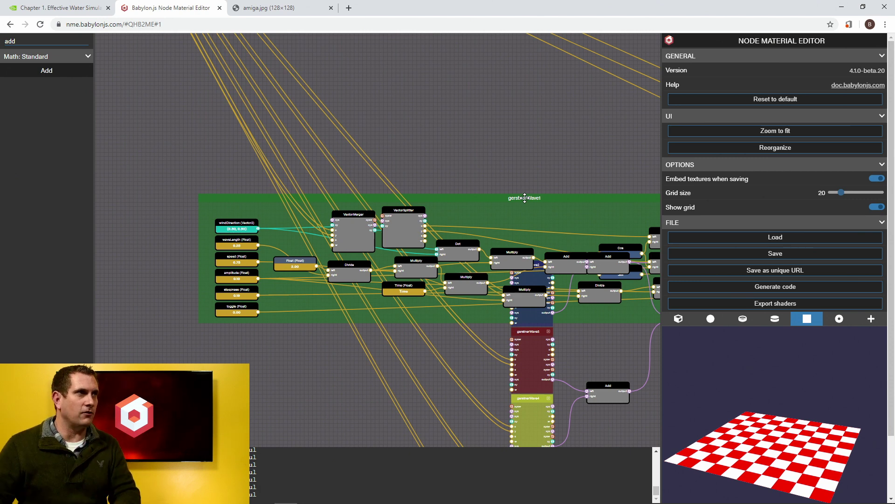
pyautogui.doubleClick(525, 198)
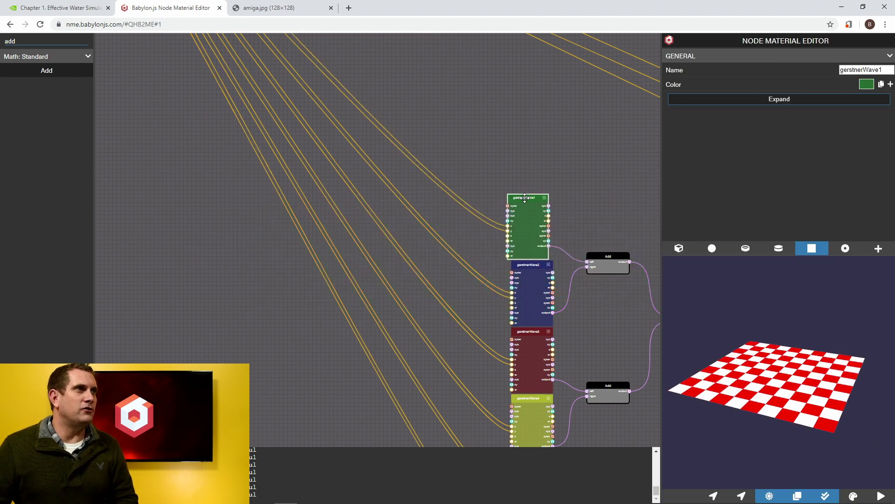
# Expand the blue gerstnerWave2 frame and set its toggle input to 1.00
pyautogui.doubleClick(529, 265)
pyautogui.moveTo(172, 220); pyautogui.dragTo(276, 85)
pyautogui.scroll(5, 334, 231)
pyautogui.scroll(3, 333, 232)
pyautogui.moveTo(215, 174); pyautogui.dragTo(218, 214)
pyautogui.scroll(2, 218, 214)
pyautogui.scroll(-5, 218, 214)
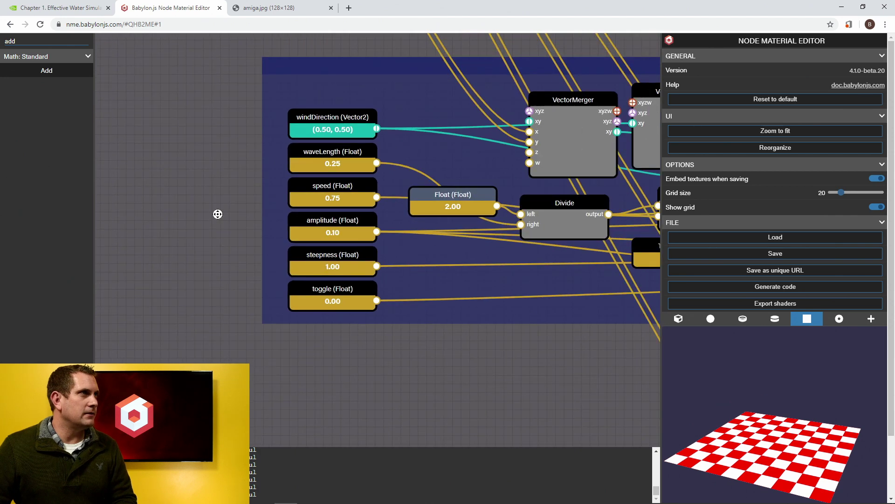
pyautogui.scroll(2, 251, 185)
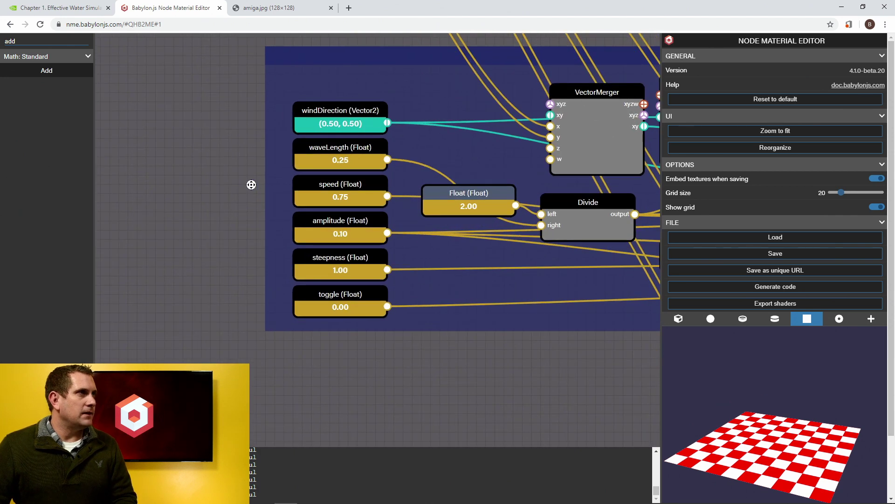
pyautogui.click(341, 295)
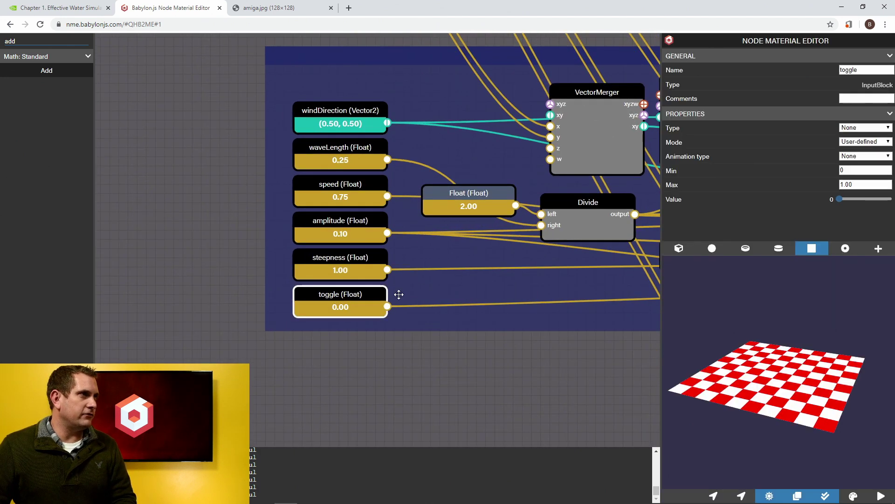
pyautogui.moveTo(841, 201); pyautogui.dragTo(891, 201)
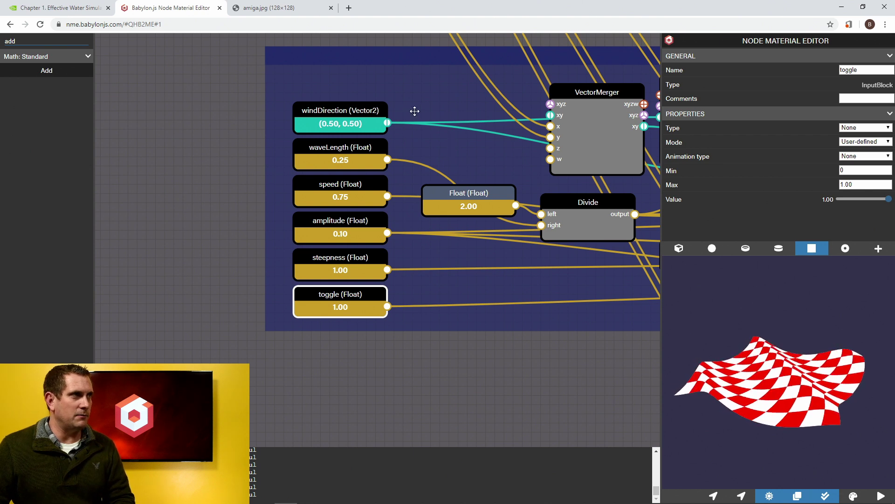
# Set the steepness input of gerstnerWave2 to 0.19, keeping its block aligned in the input column
pyautogui.moveTo(353, 271); pyautogui.dragTo(353, 261)
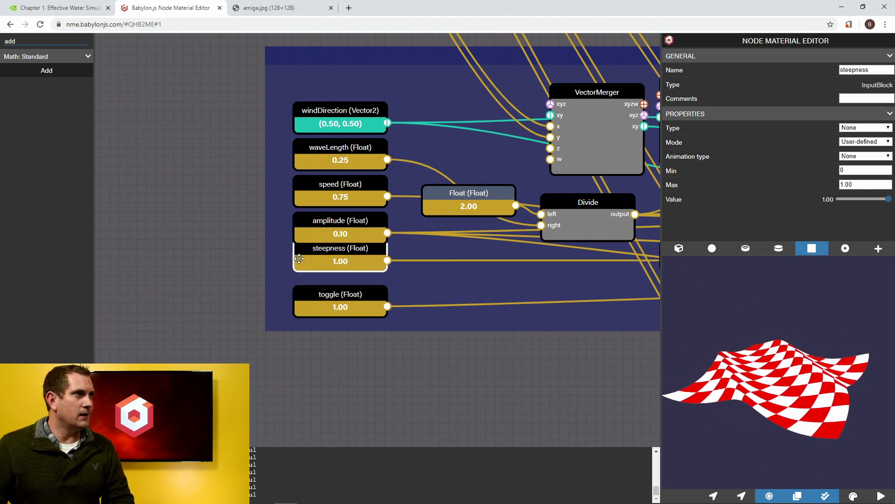
pyautogui.moveTo(299, 257); pyautogui.dragTo(301, 264)
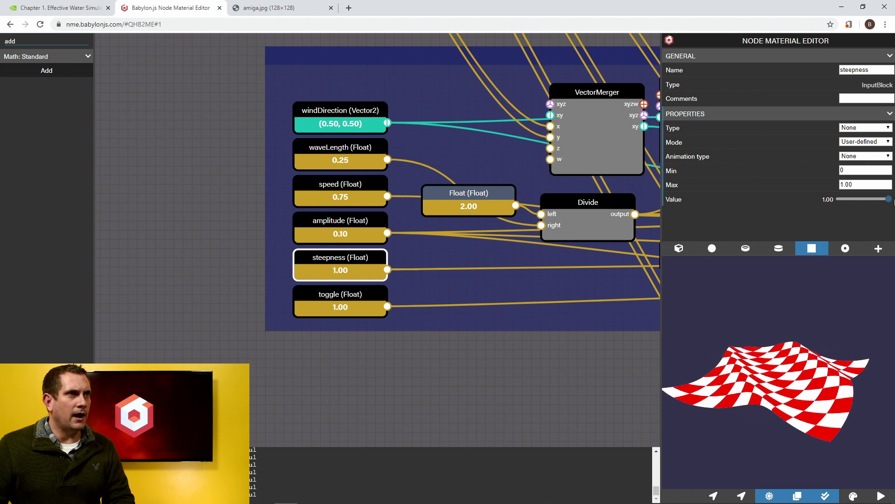
pyautogui.moveTo(889, 200); pyautogui.dragTo(849, 204)
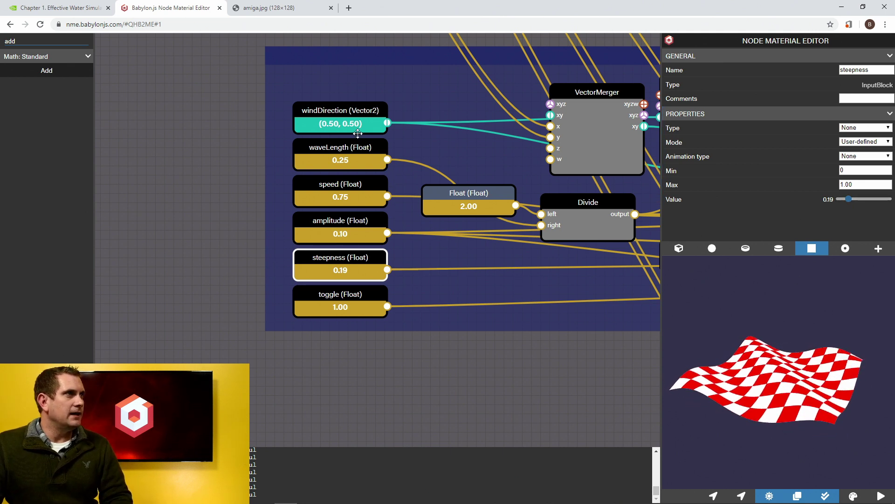
# Set the windDirection input of gerstnerWave2 to x 0.9 and y -0.5
pyautogui.click(359, 117)
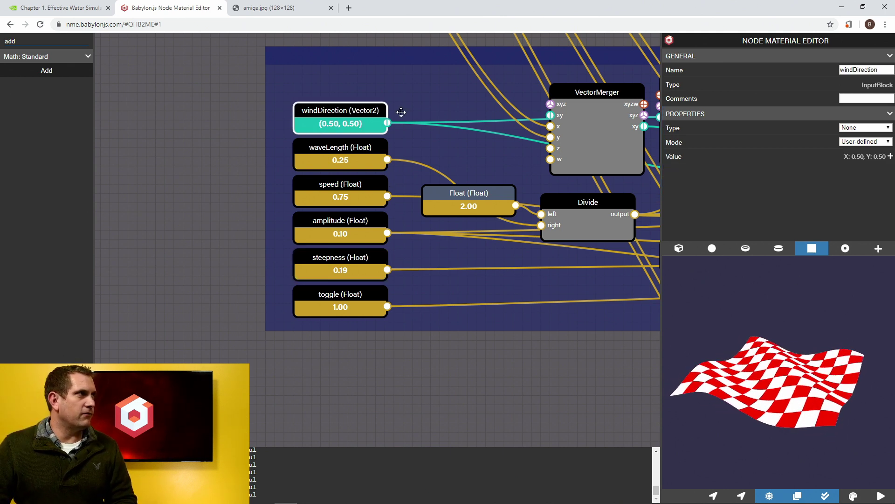
pyautogui.click(890, 157)
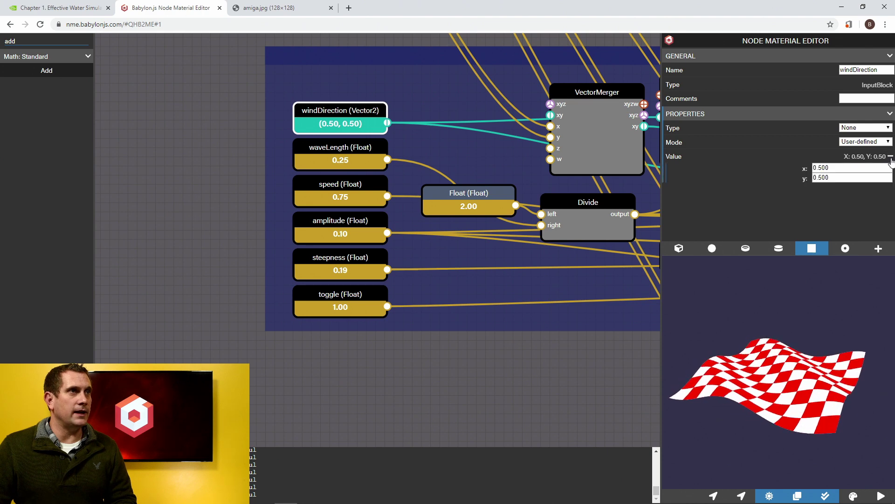
pyautogui.moveTo(831, 167); pyautogui.dragTo(805, 167)
pyautogui.write('0.9')
pyautogui.press('Tab')
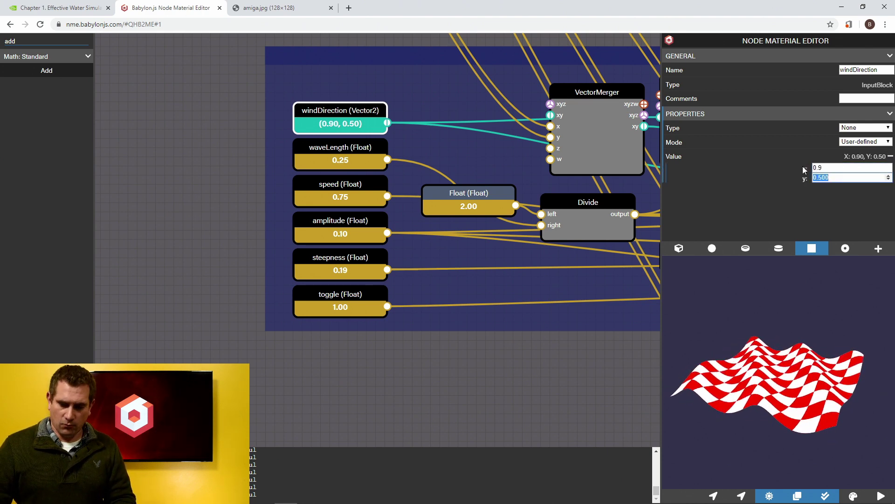
pyautogui.write('-')
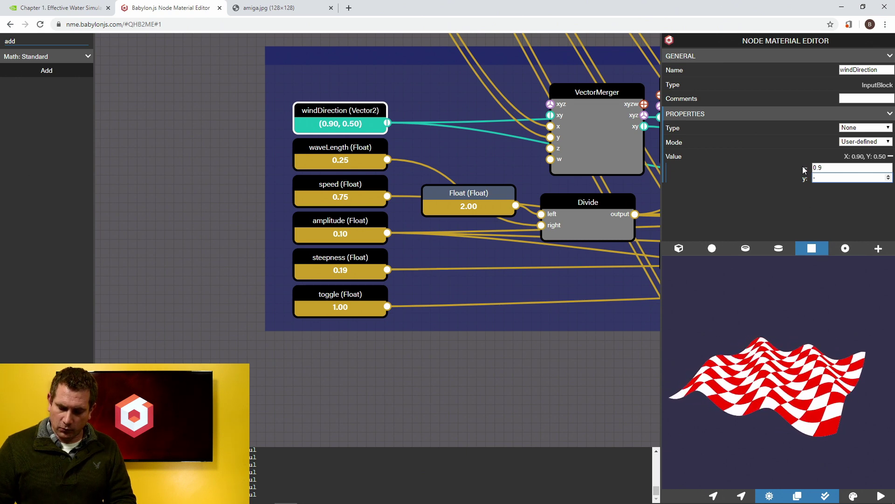
pyautogui.write('0.5')
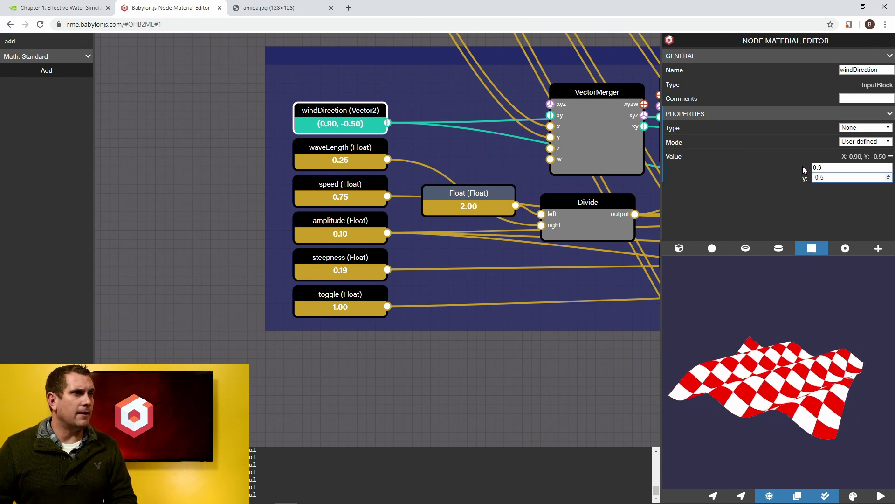
# Set the waveLength input of gerstnerWave2 to 0.4 and its speed to 1
pyautogui.click(363, 145)
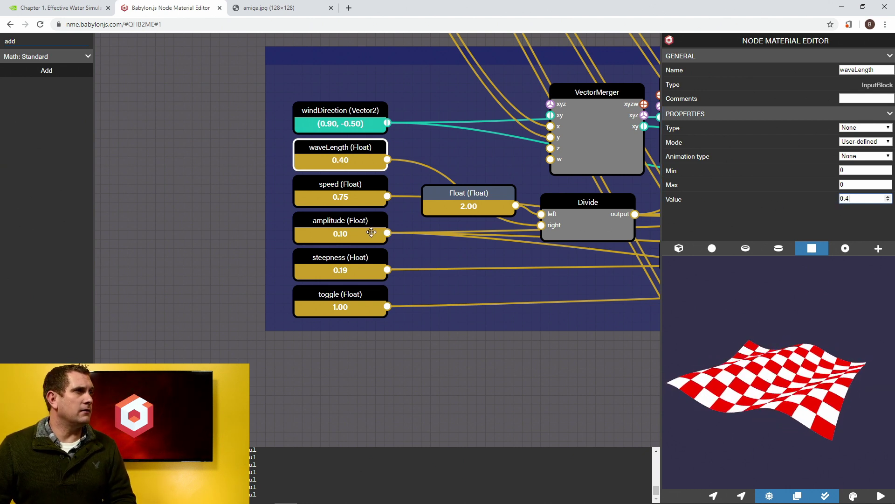
pyautogui.click(359, 185)
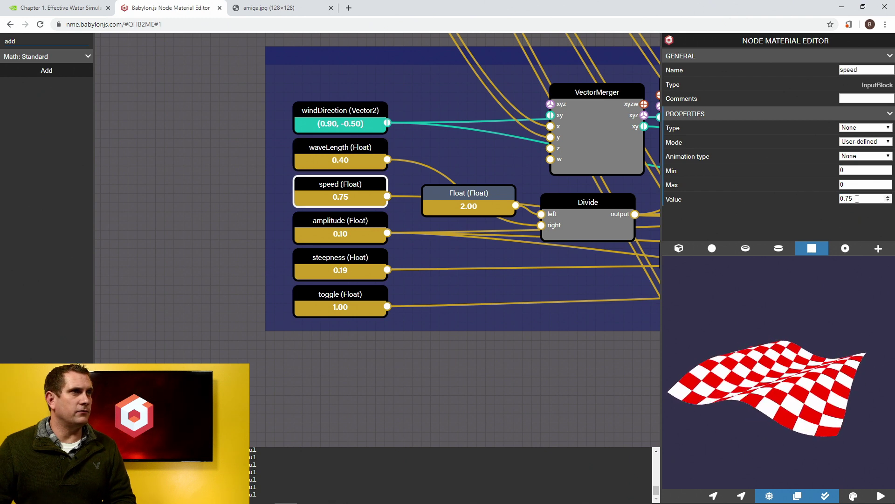
pyautogui.write('1')
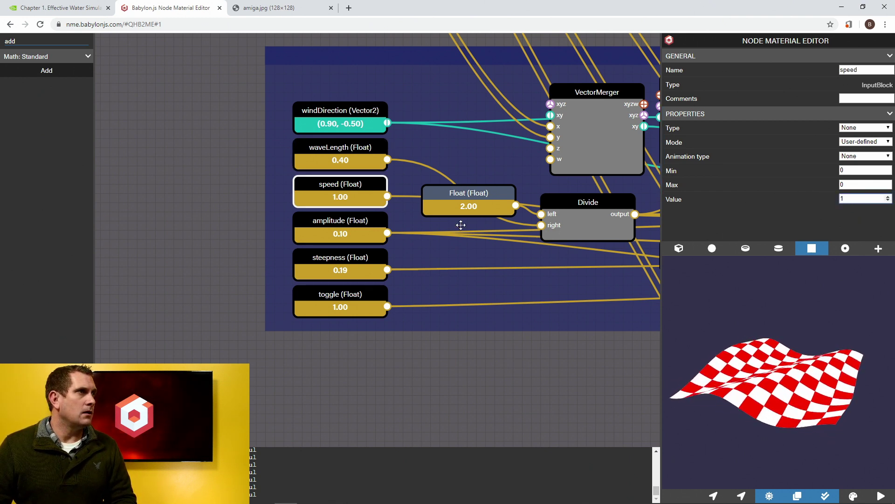
# Set the amplitude input of gerstnerWave2 to 0.15 and its steepness to 0.12
pyautogui.moveTo(373, 231); pyautogui.dragTo(366, 223)
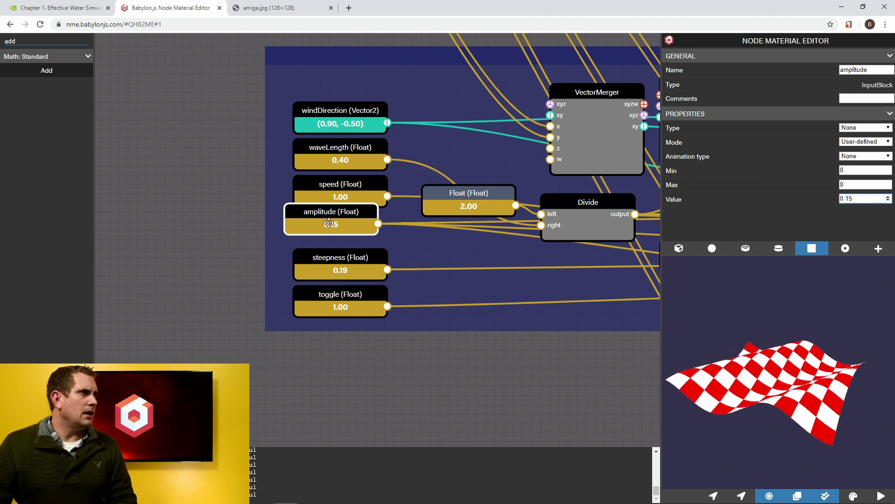
pyautogui.moveTo(329, 212); pyautogui.dragTo(339, 221)
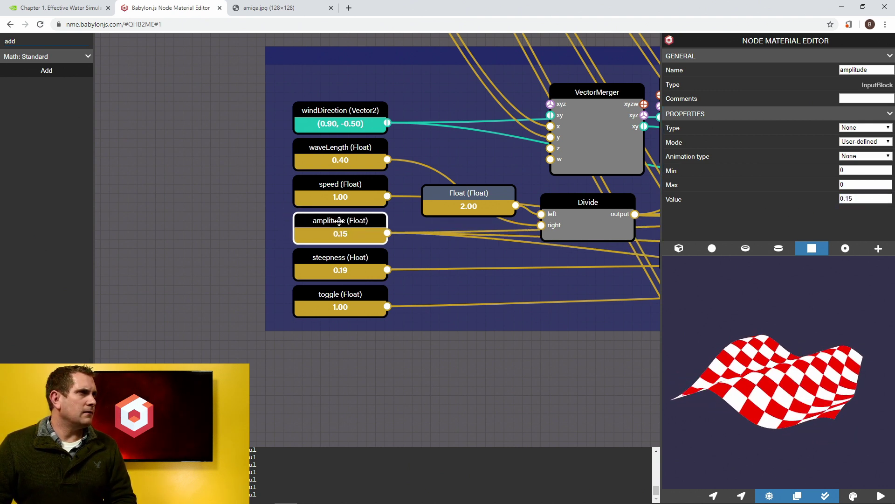
pyautogui.click(340, 254)
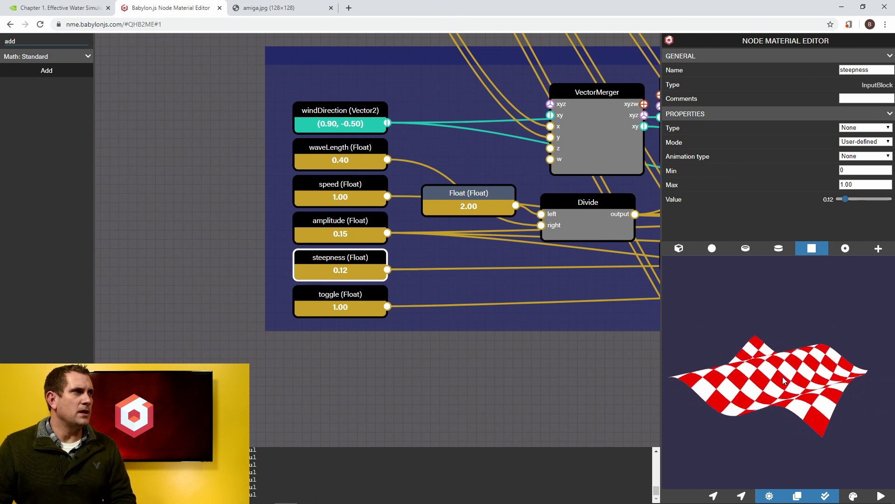
# Set the toggle input of gerstnerWave2 back to 0 and collapse its frame
pyautogui.click(322, 296)
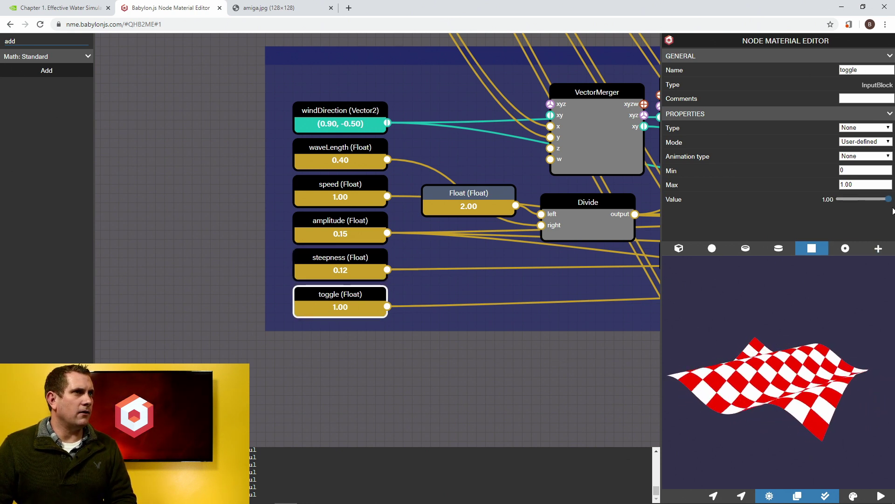
pyautogui.moveTo(888, 201); pyautogui.dragTo(834, 199)
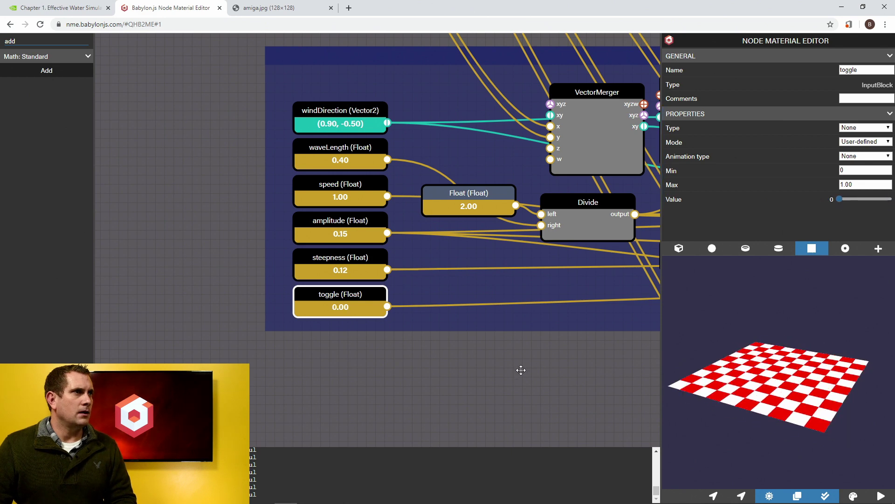
pyautogui.scroll(-5, 520, 370)
pyautogui.click(506, 372)
pyautogui.moveTo(506, 371); pyautogui.dragTo(314, 340)
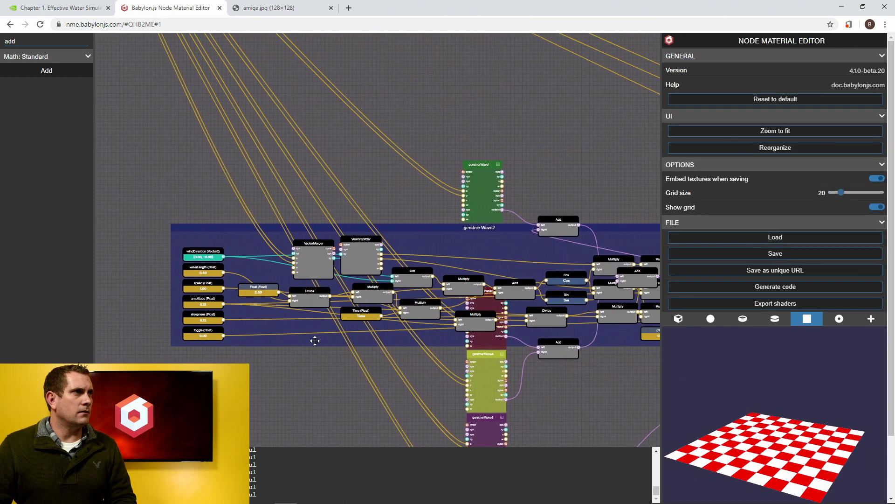
pyautogui.doubleClick(425, 227)
# Expand the red gerstnerWave3 frame and set its windDirection input to x 0.95 and y 0
pyautogui.click(489, 292)
pyautogui.doubleClick(489, 291)
pyautogui.moveTo(386, 263); pyautogui.dragTo(497, 162)
pyautogui.scroll(8, 293, 237)
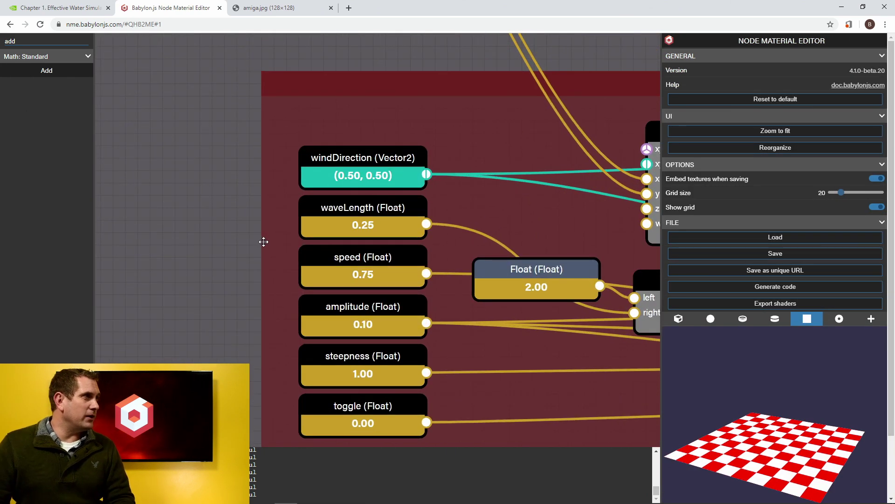
pyautogui.click(369, 160)
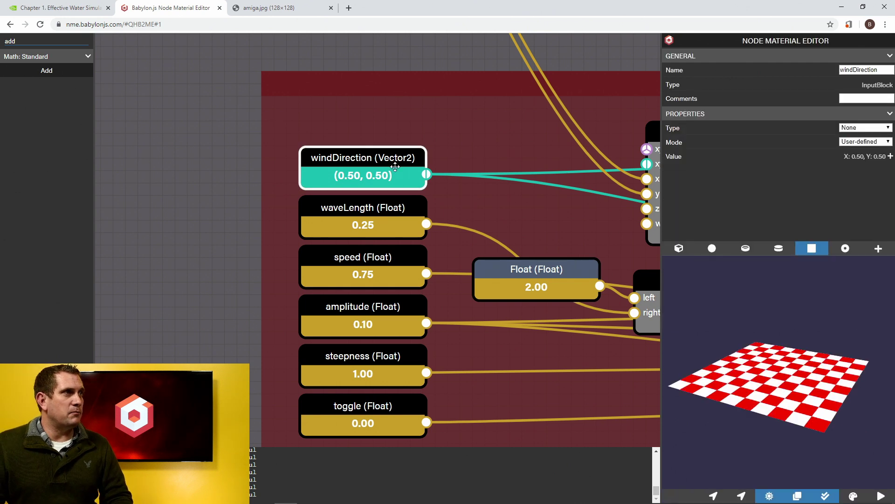
pyautogui.click(890, 156)
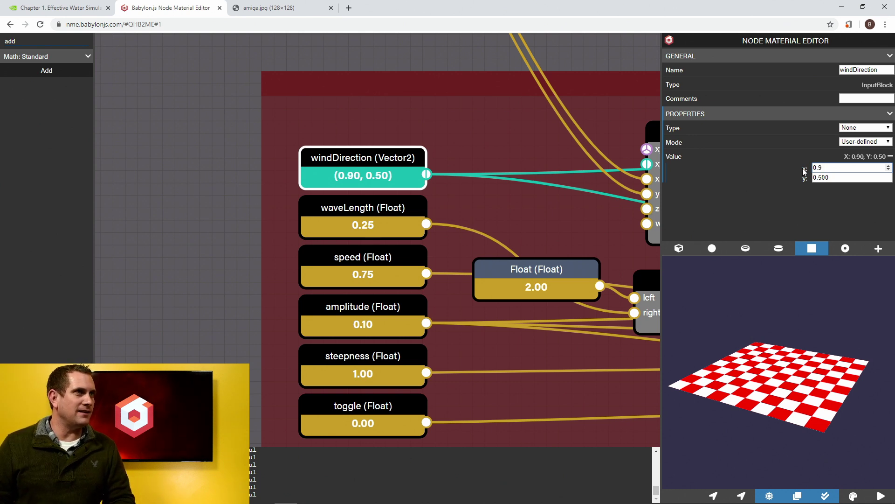
pyautogui.press('Tab')
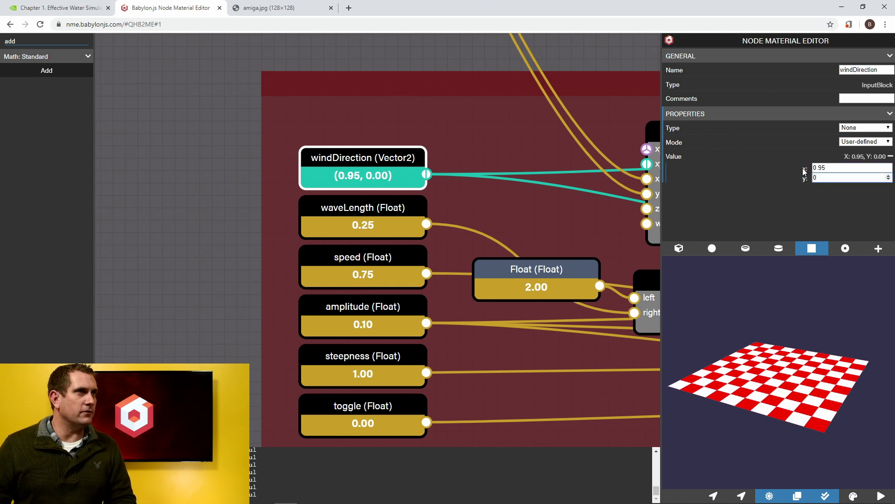
# Set the waveLength input of gerstnerWave3 to 2 and its toggle to 1.00
pyautogui.click(396, 209)
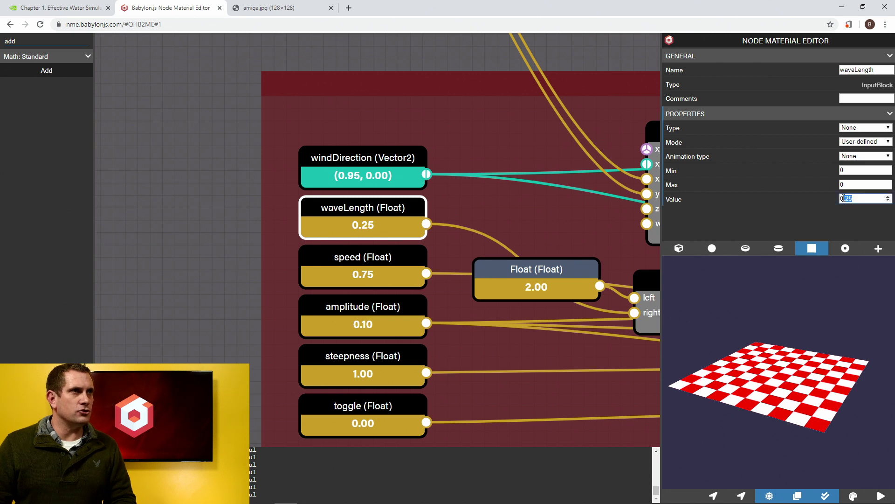
pyautogui.click(319, 432)
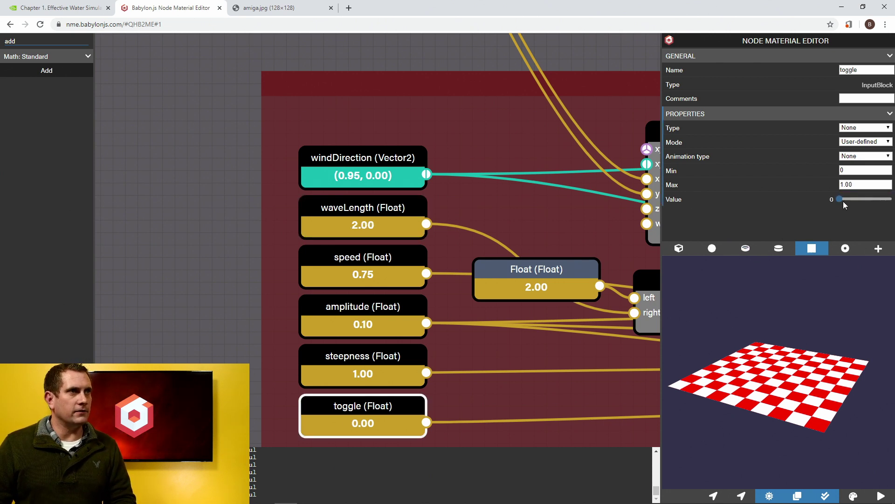
pyautogui.moveTo(840, 199); pyautogui.dragTo(889, 199)
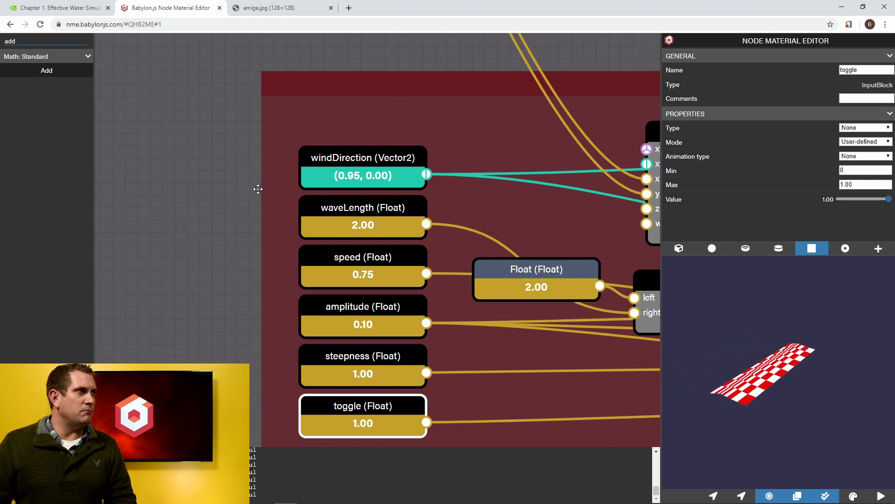
# Set the speed input of gerstnerWave3 to 1.5
pyautogui.scroll(-4, 274, 209)
pyautogui.moveTo(540, 92); pyautogui.dragTo(595, 91)
pyautogui.scroll(4, 450, 234)
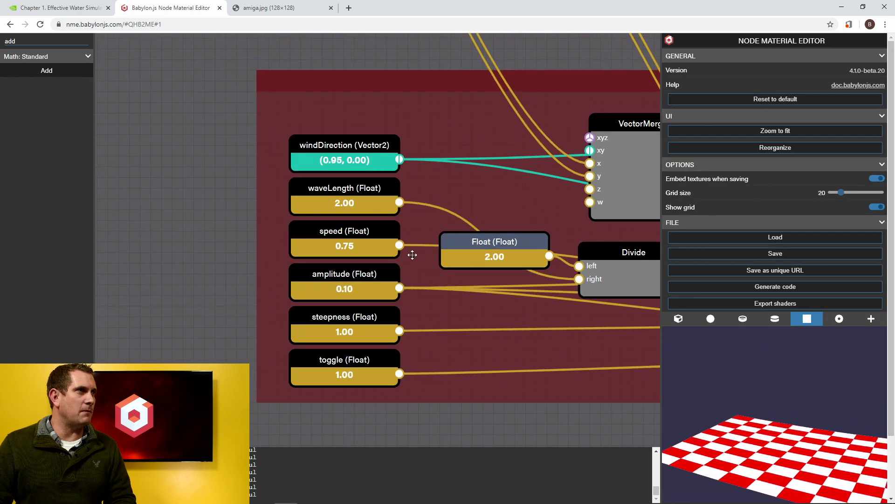
pyautogui.moveTo(209, 285); pyautogui.dragTo(214, 249)
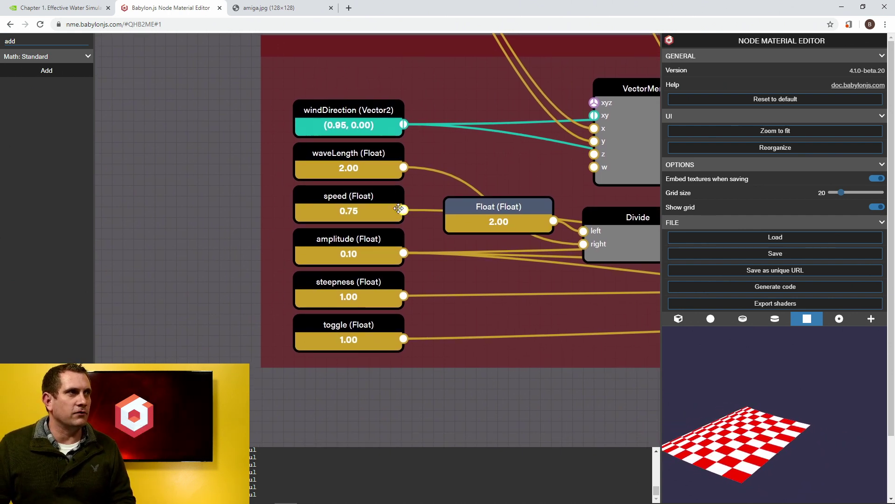
pyautogui.click(385, 200)
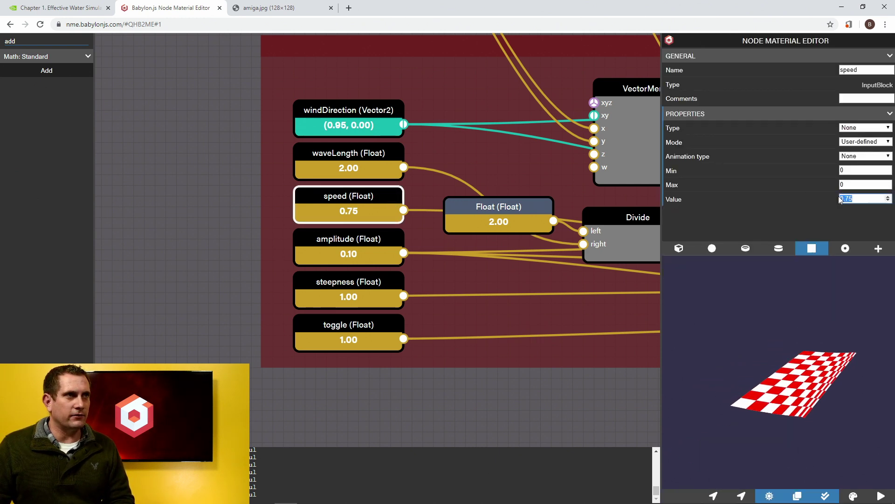
pyautogui.write('1.5')
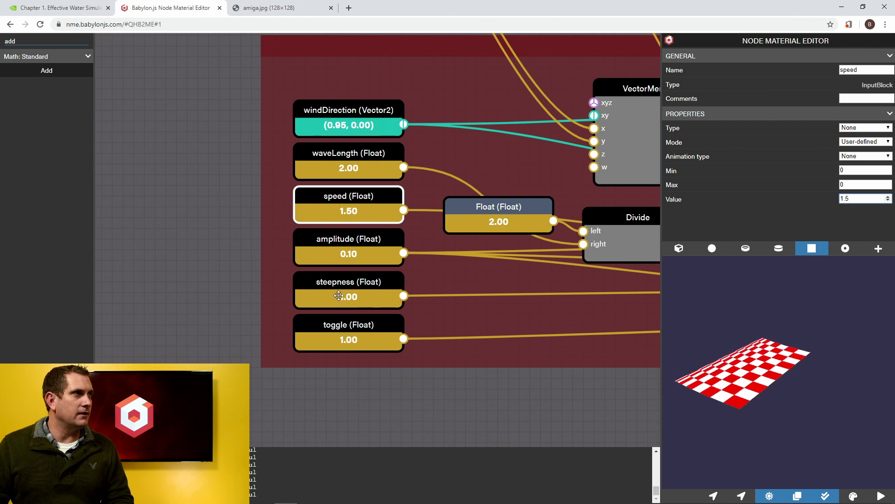
# Set the amplitude input of gerstnerWave3 to 0.2 and its steepness to 0.18
pyautogui.click(310, 237)
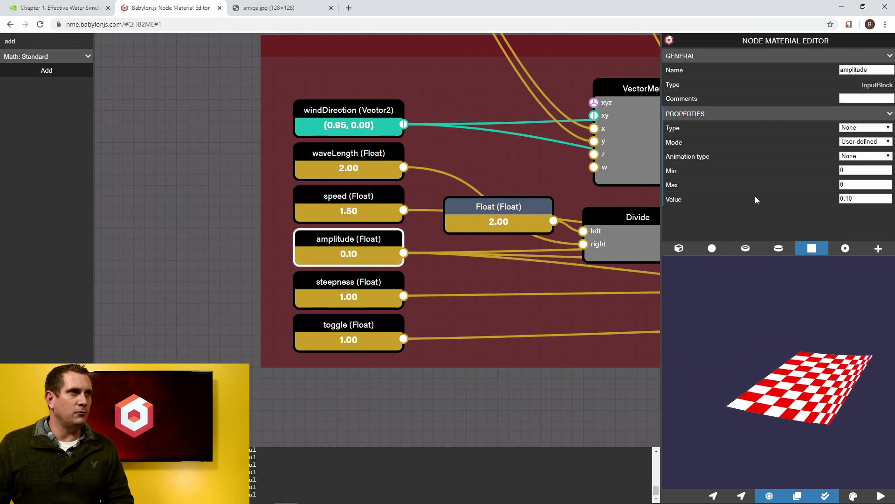
pyautogui.moveTo(854, 199); pyautogui.dragTo(836, 199)
pyautogui.write('0.2')
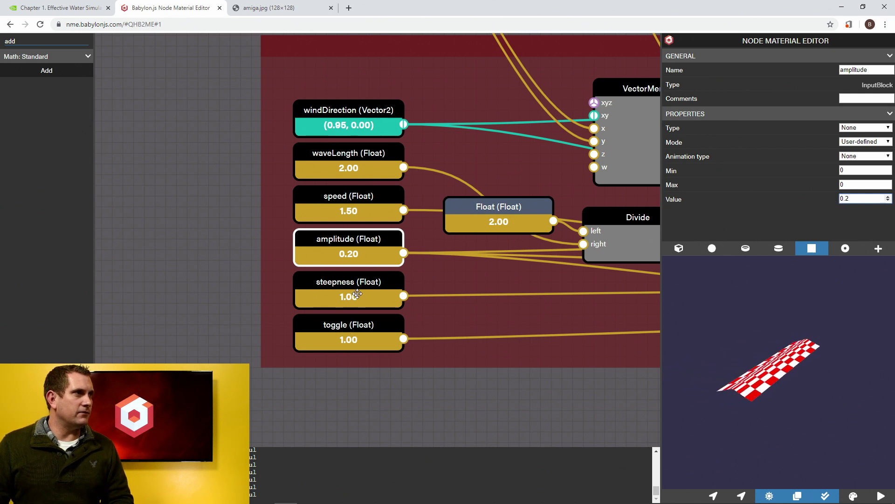
pyautogui.click(356, 295)
pyautogui.moveTo(887, 198); pyautogui.dragTo(847, 201)
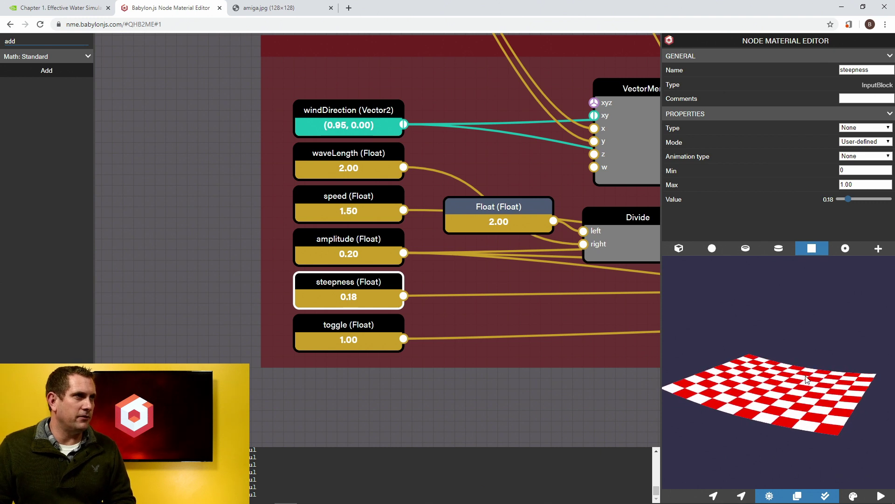
# Set the toggle input of gerstnerWave3 to 0 and collapse the red frame
pyautogui.click(377, 328)
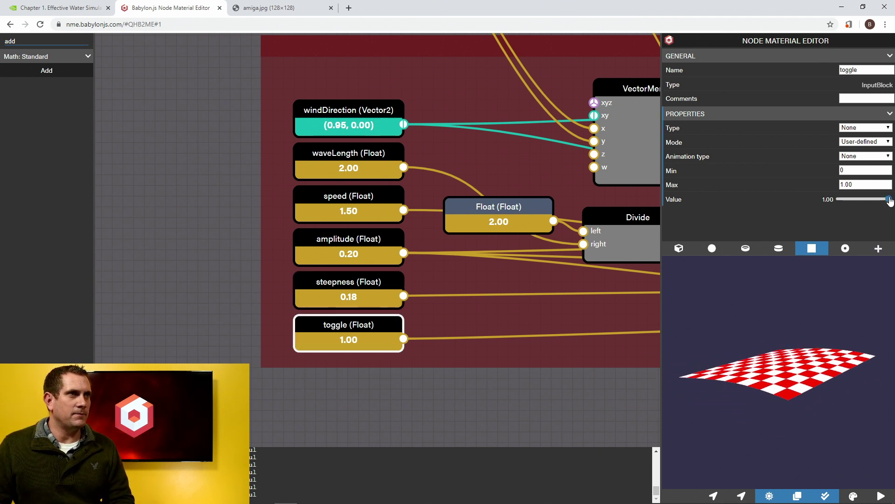
pyautogui.moveTo(890, 200); pyautogui.dragTo(831, 200)
pyautogui.scroll(-4, 247, 264)
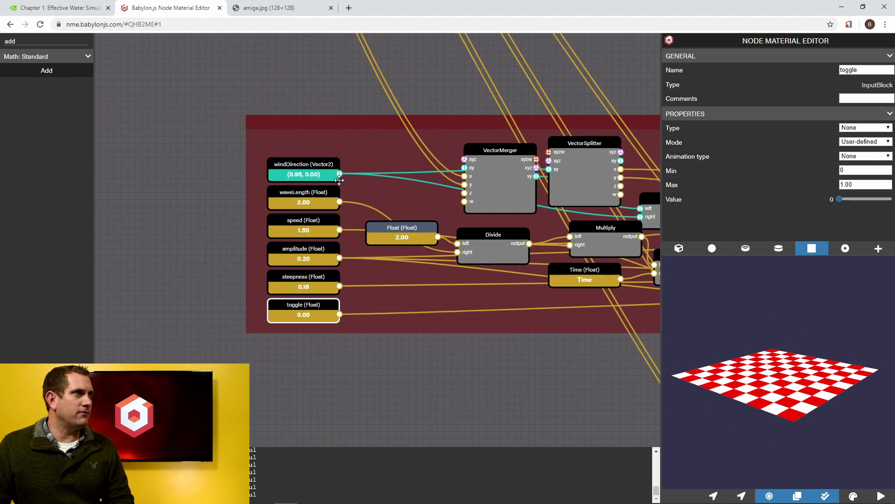
pyautogui.click(581, 120)
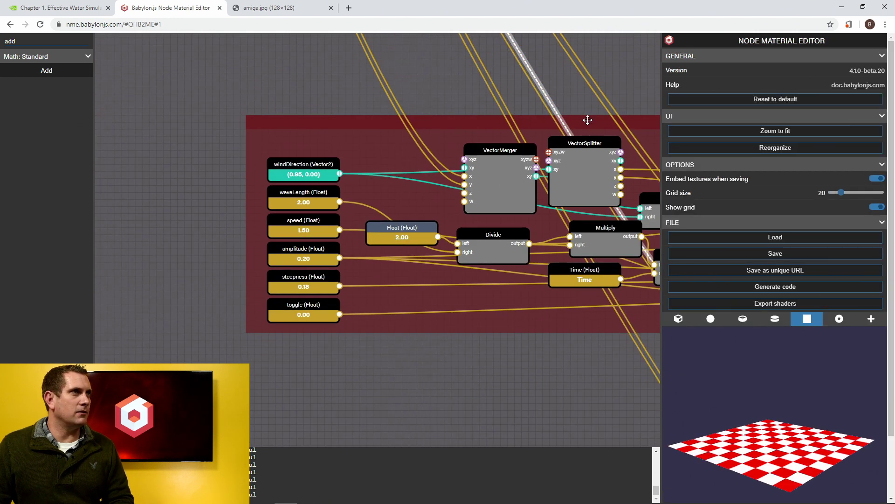
pyautogui.doubleClick(587, 120)
# Expand the lime green gerstnerWave4 frame and set its windDirection input to x -0.35 and y 1
pyautogui.moveTo(533, 279); pyautogui.dragTo(158, 231)
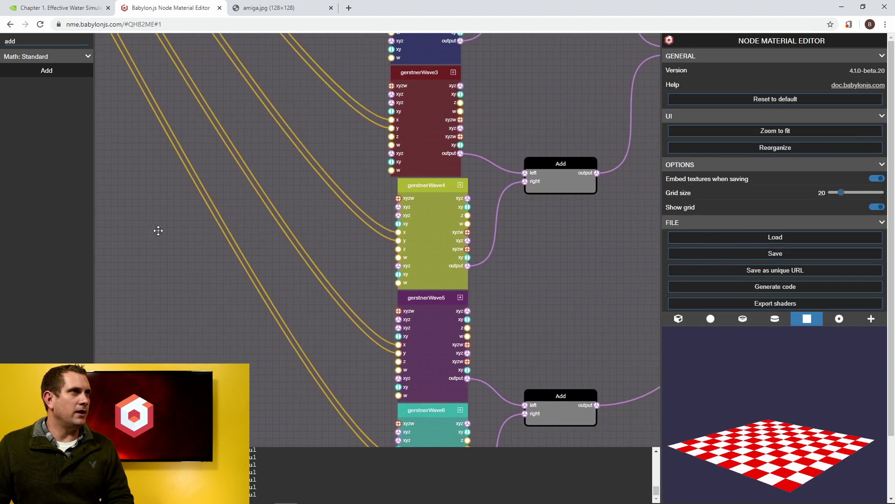
pyautogui.doubleClick(437, 181)
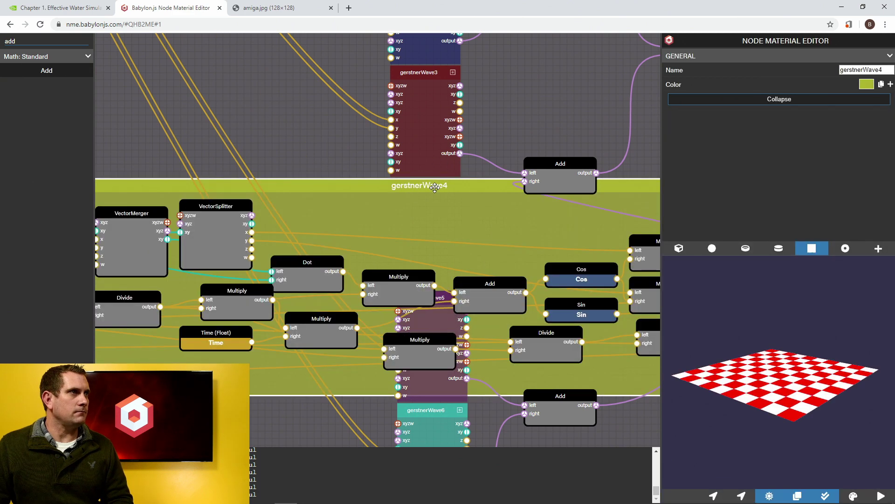
pyautogui.moveTo(275, 154); pyautogui.dragTo(701, 138)
pyautogui.scroll(9, 411, 206)
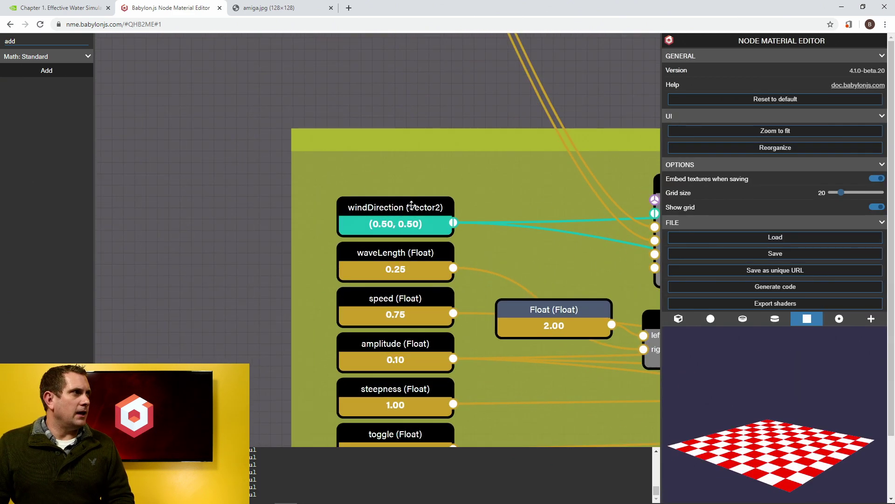
pyautogui.scroll(2, 411, 205)
pyautogui.click(480, 200)
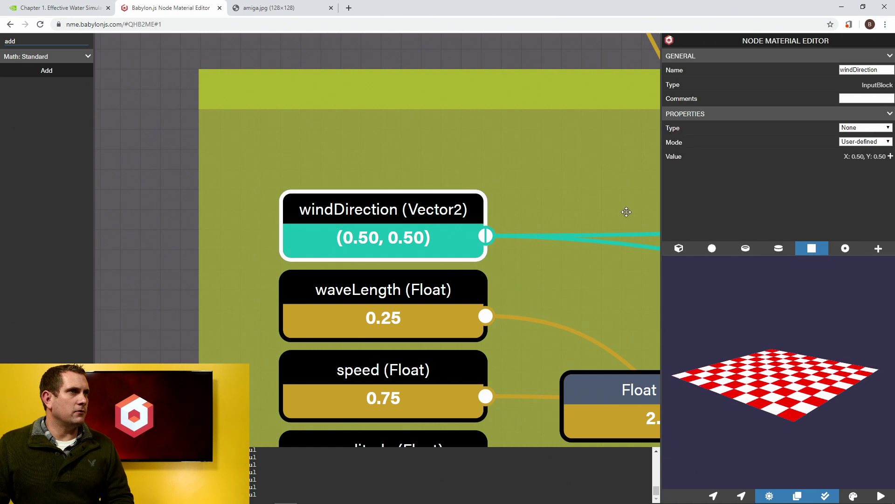
pyautogui.click(890, 156)
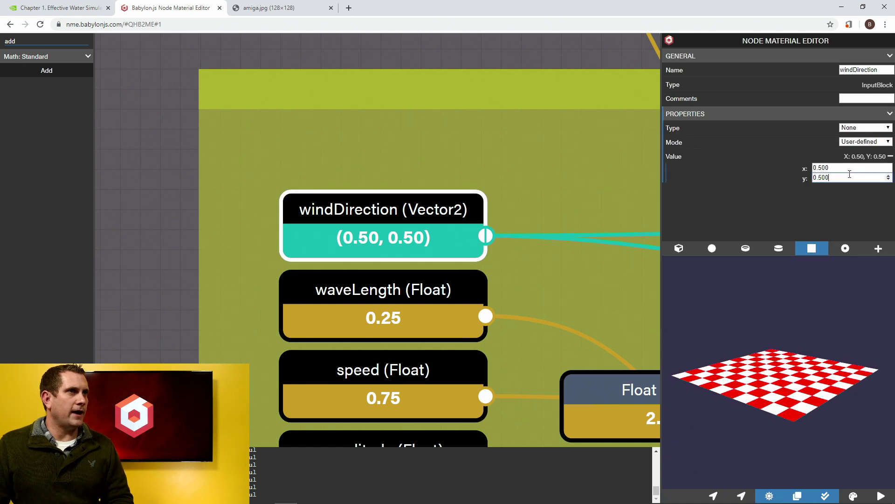
pyautogui.doubleClick(845, 167)
pyautogui.write('-')
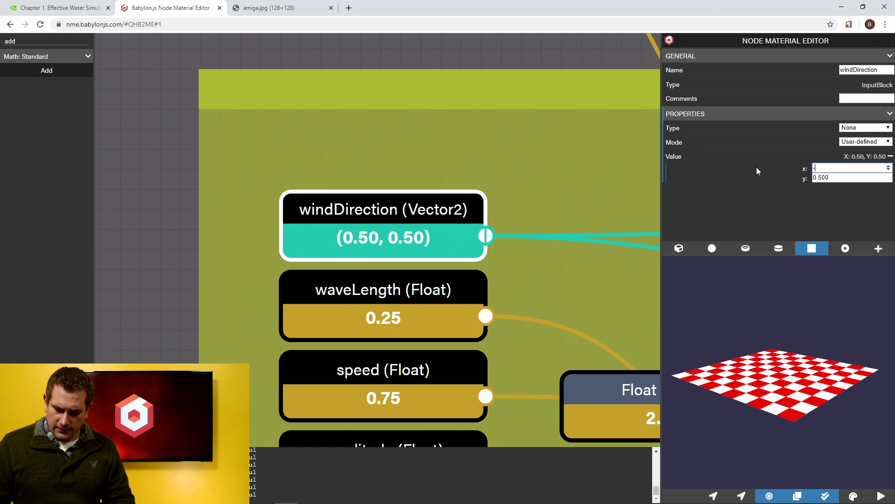
pyautogui.write('0.35')
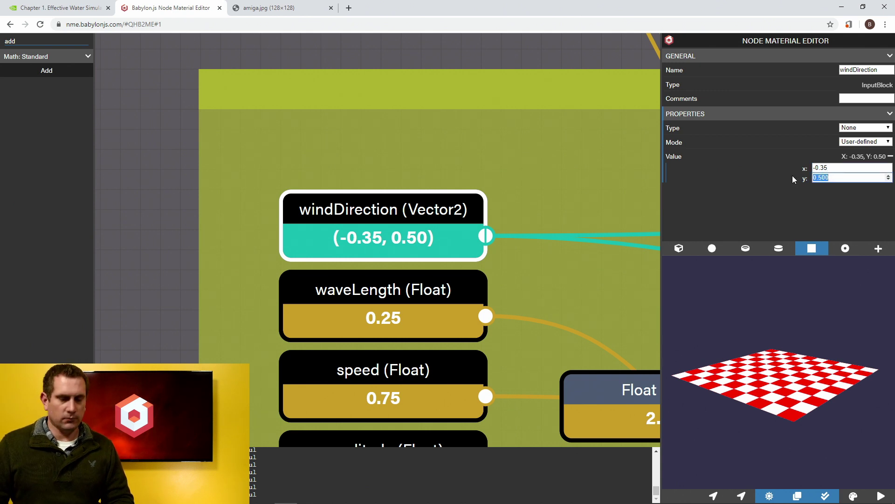
pyautogui.write('1')
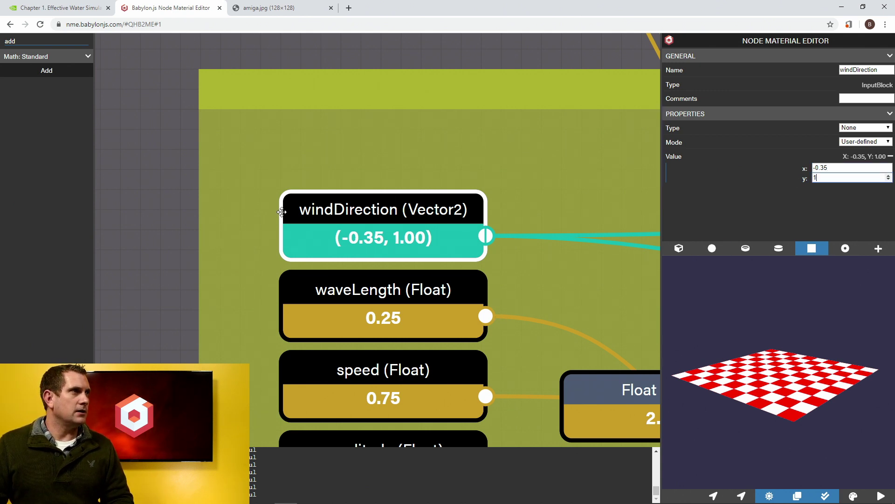
# Switch on gerstnerWave4 by setting its toggle input to 1.00
pyautogui.scroll(-5, 251, 225)
pyautogui.moveTo(205, 251); pyautogui.dragTo(202, 195)
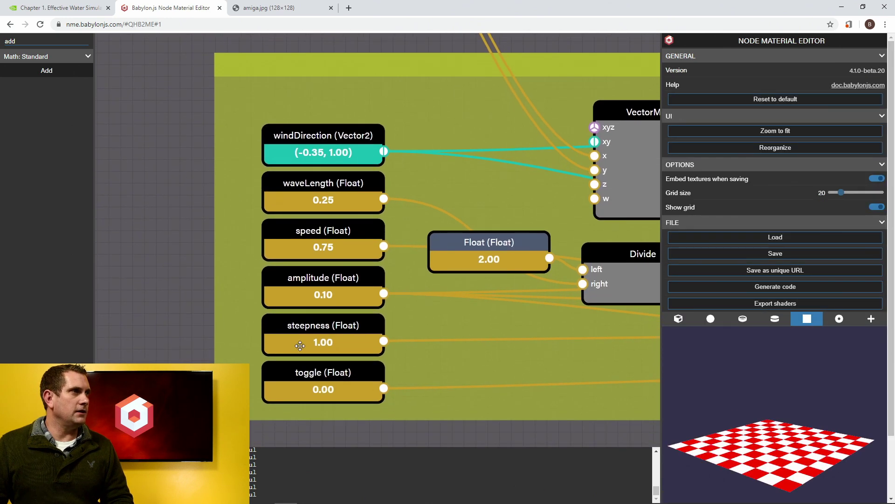
pyautogui.click(311, 371)
pyautogui.moveTo(839, 199); pyautogui.dragTo(889, 199)
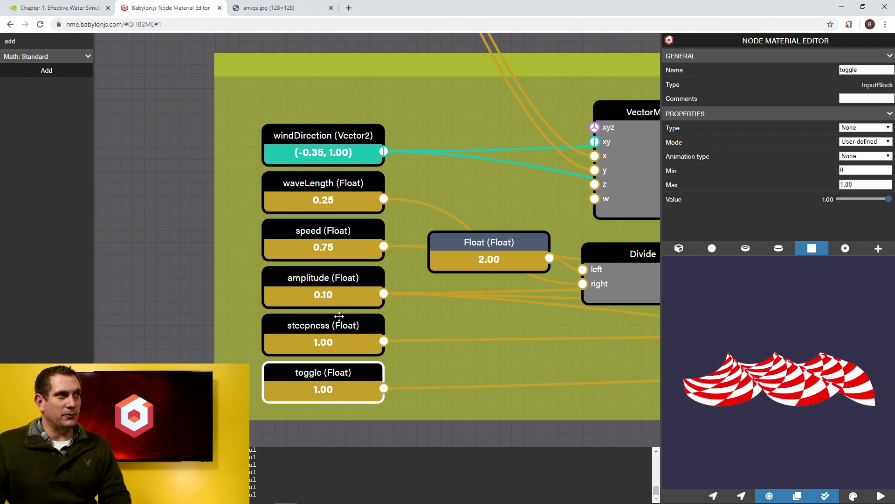
# Set the waveLength input of gerstnerWave4 to 0.17 and its speed to 0.6
pyautogui.click(331, 182)
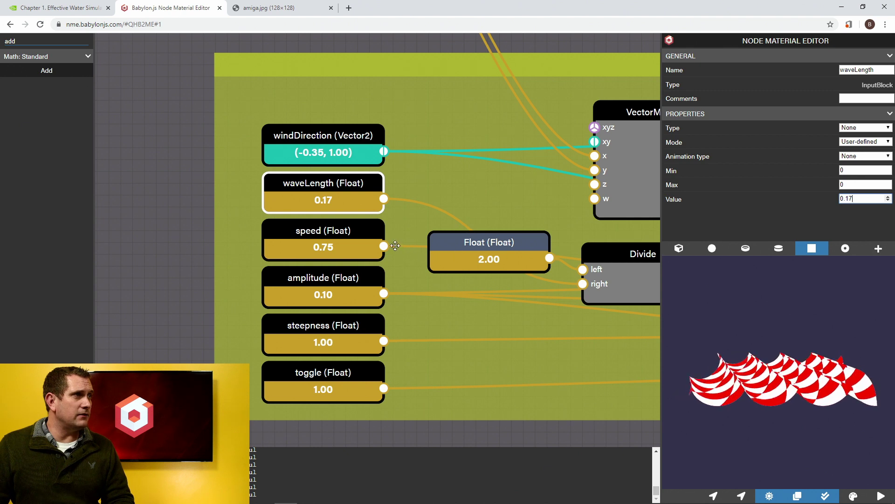
pyautogui.click(365, 232)
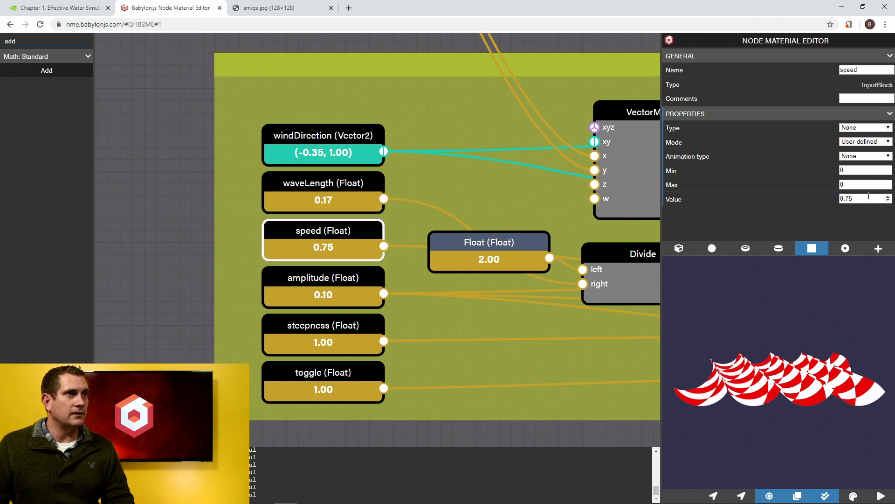
pyautogui.write('0.6')
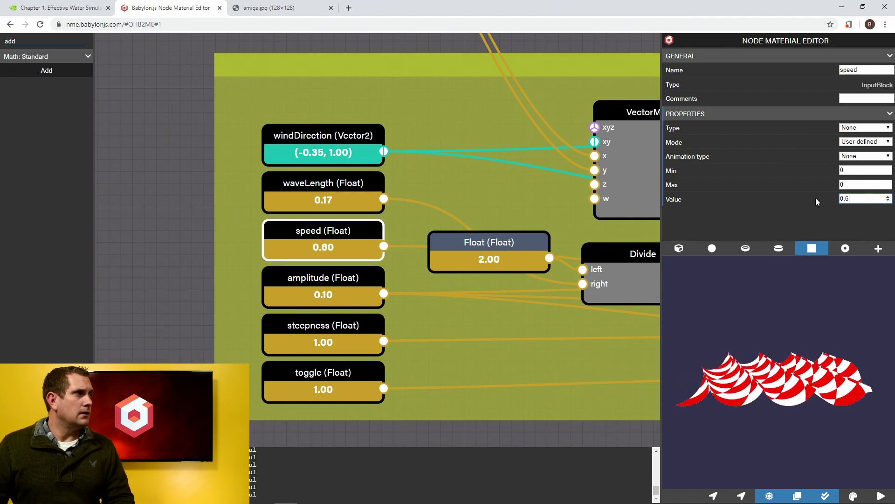
# Set the amplitude input of gerstnerWave4 to 0.14 and its steepness to 0.14
pyautogui.click(339, 276)
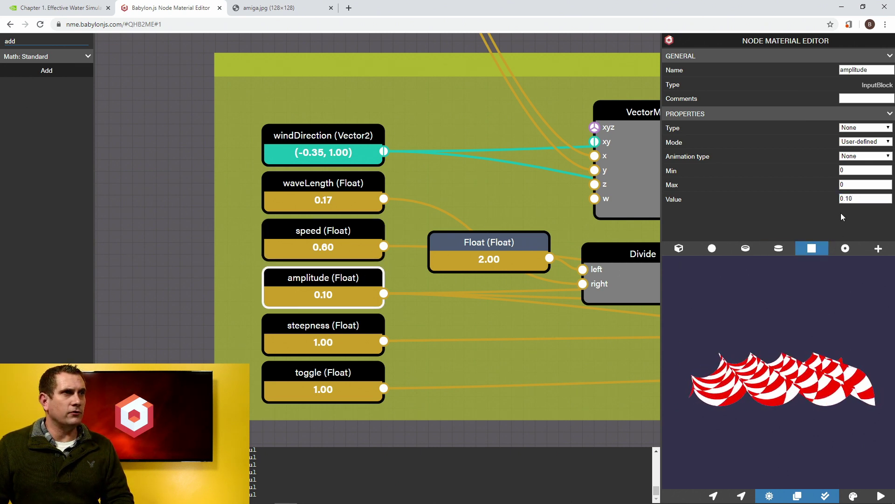
pyautogui.moveTo(858, 200); pyautogui.dragTo(828, 199)
pyautogui.write('0.14')
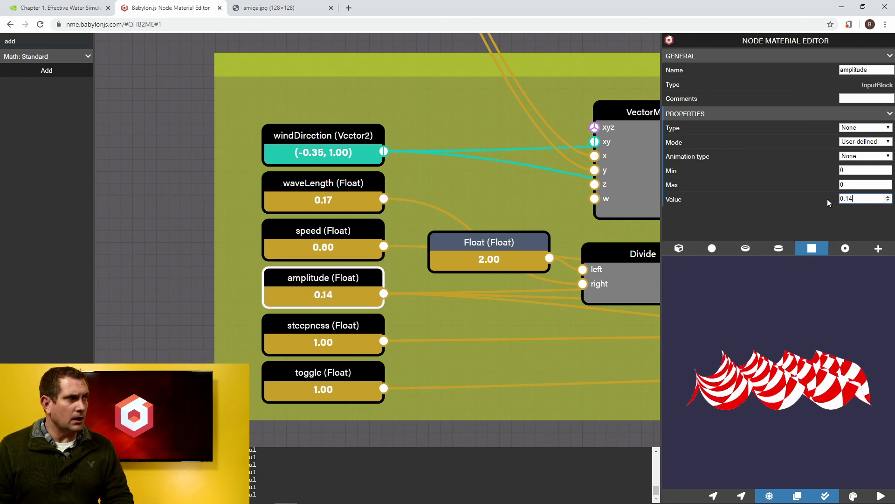
pyautogui.click(326, 326)
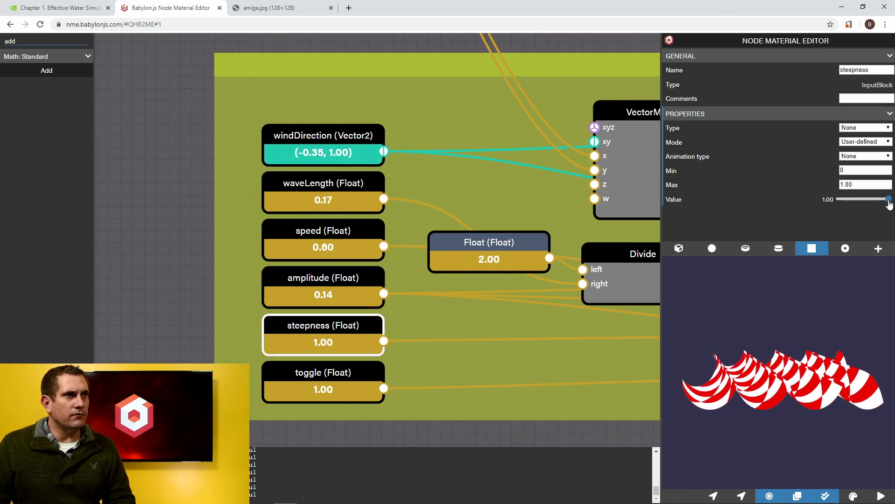
pyautogui.moveTo(889, 198); pyautogui.dragTo(846, 202)
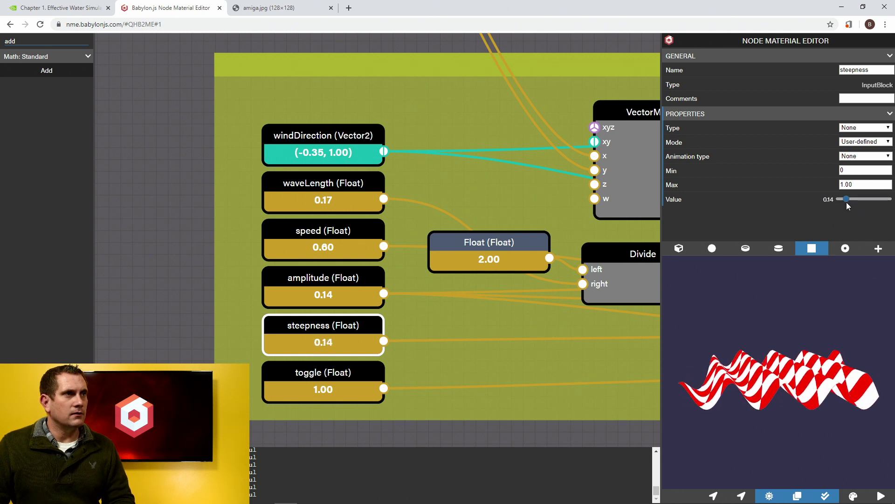
pyautogui.moveTo(763, 348)
pyautogui.mouseDown()
pyautogui.moveTo(787, 377)
pyautogui.moveTo(766, 348)
pyautogui.mouseUp()
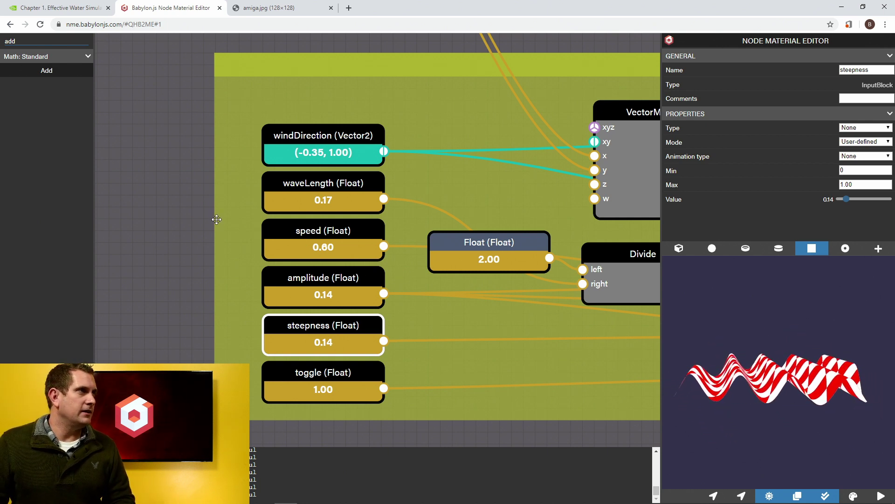
# Set the toggle input of gerstnerWave4 to 0 and collapse the lime green frame
pyautogui.scroll(-3, 224, 247)
pyautogui.click(270, 329)
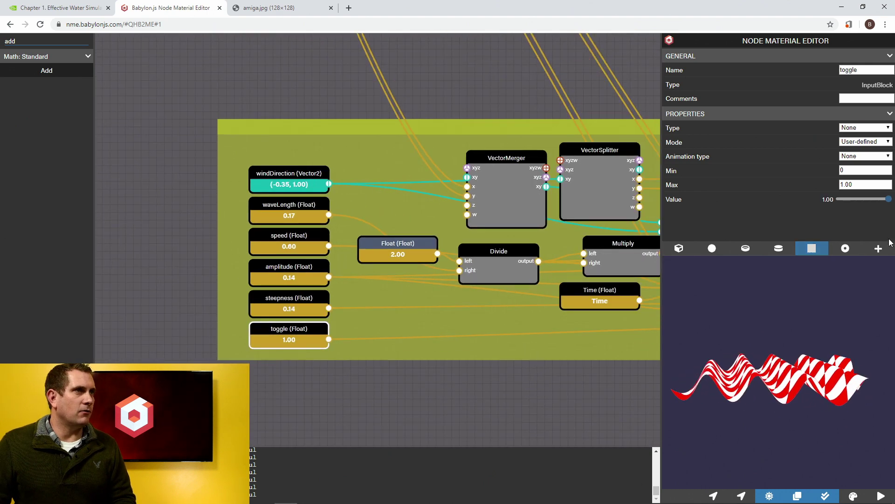
pyautogui.moveTo(889, 199); pyautogui.dragTo(838, 199)
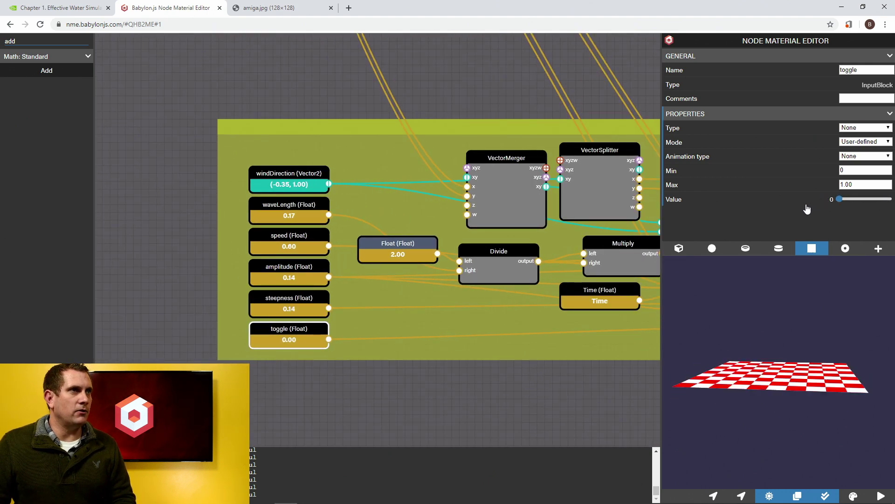
pyautogui.doubleClick(523, 128)
# Expand the purple gerstnerWave5 frame and set its toggle input to 1.00
pyautogui.scroll(-6, 522, 128)
pyautogui.moveTo(526, 202); pyautogui.dragTo(300, 186)
pyautogui.scroll(5, 449, 193)
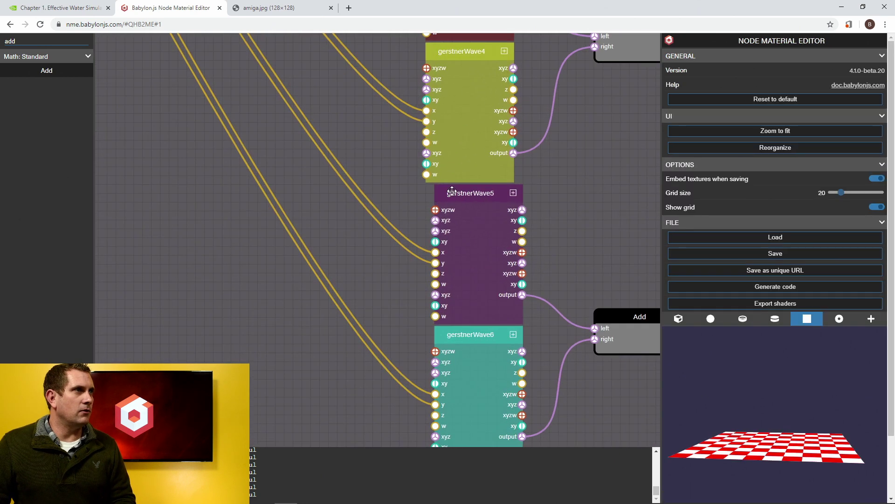
pyautogui.doubleClick(456, 192)
pyautogui.scroll(-4, 288, 155)
pyautogui.moveTo(186, 151); pyautogui.dragTo(581, 154)
pyautogui.scroll(1, 431, 210)
pyautogui.scroll(1, 431, 210)
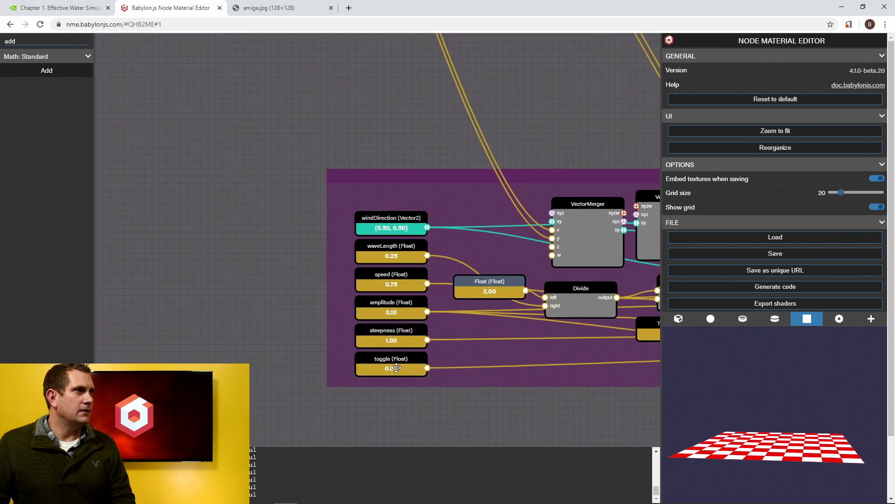
pyautogui.click(391, 367)
pyautogui.moveTo(840, 200); pyautogui.dragTo(891, 199)
# Set the windDirection input of gerstnerWave5 to x 0 and y -1
pyautogui.click(378, 223)
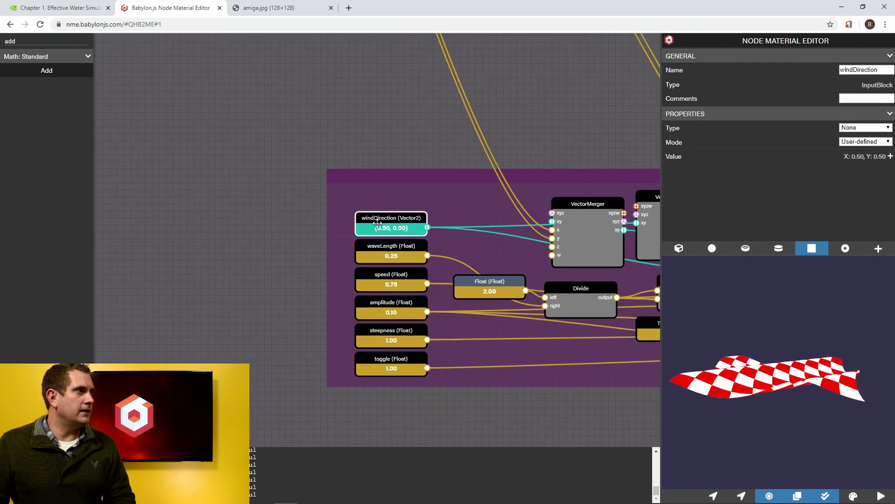
pyautogui.click(890, 157)
pyautogui.write('0')
pyautogui.press('Tab')
pyautogui.write('-1')
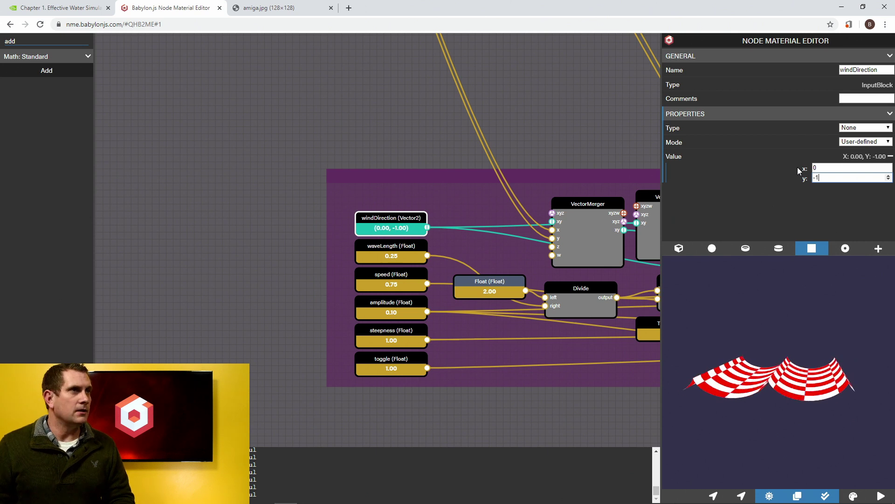
# Set the waveLength input of gerstnerWave5 to 0.5 and its speed to 0.9
pyautogui.click(380, 258)
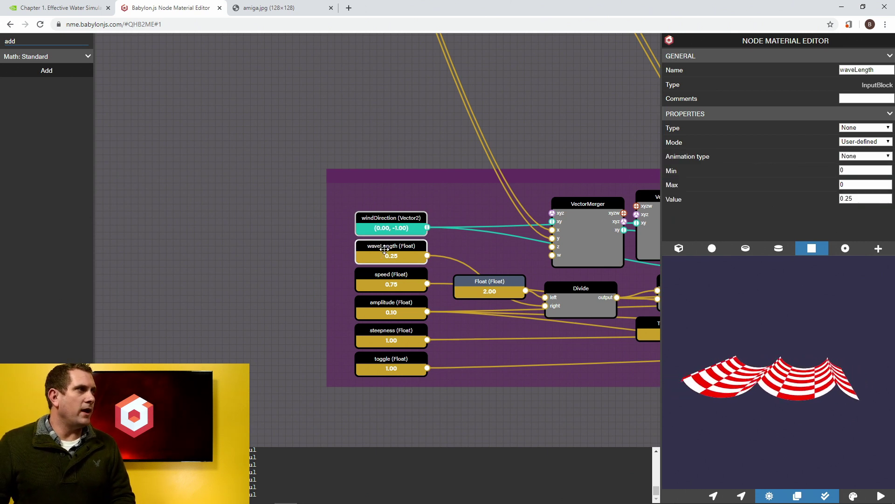
pyautogui.write('0.5')
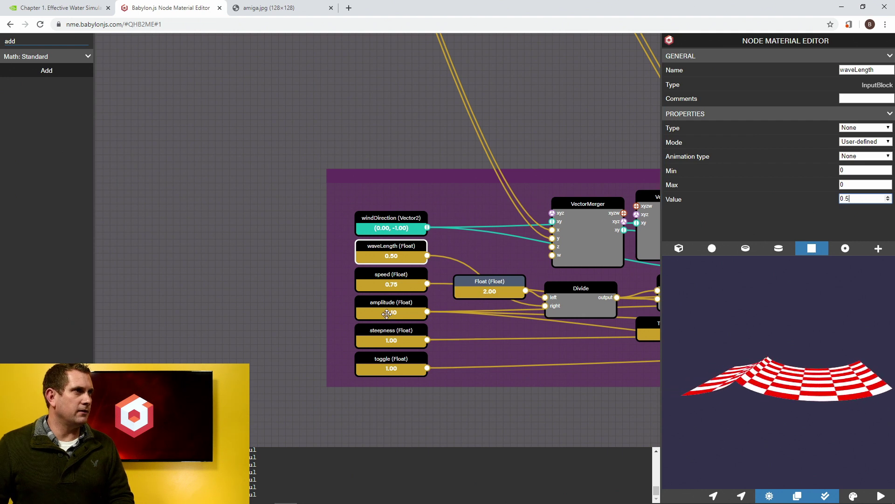
pyautogui.click(393, 277)
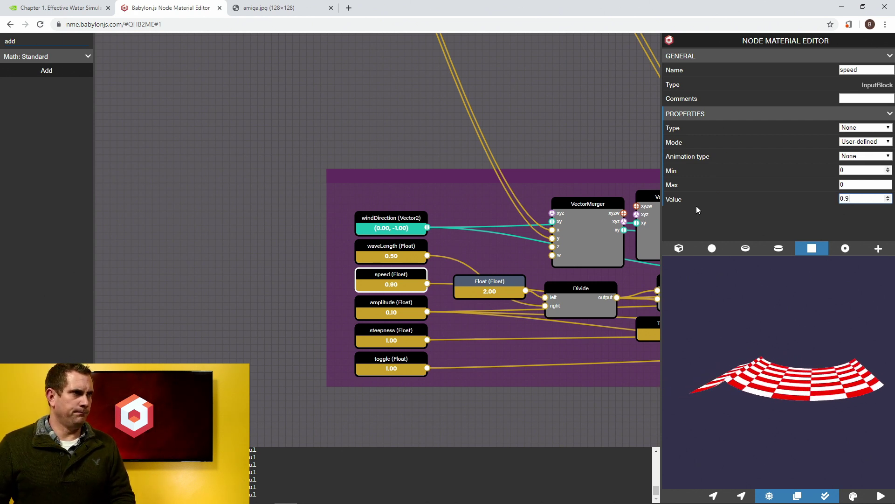
# Set the amplitude input of gerstnerWave5 to 0.14 and its steepness to 0.08
pyautogui.click(387, 308)
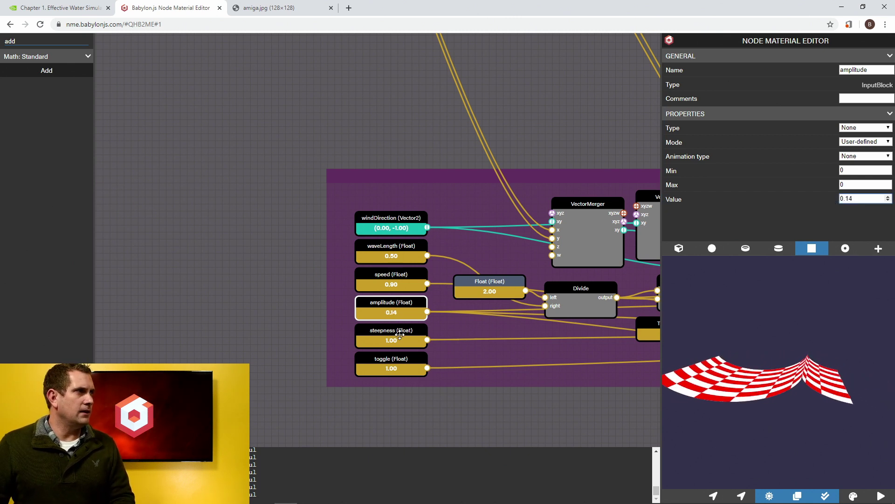
pyautogui.click(400, 334)
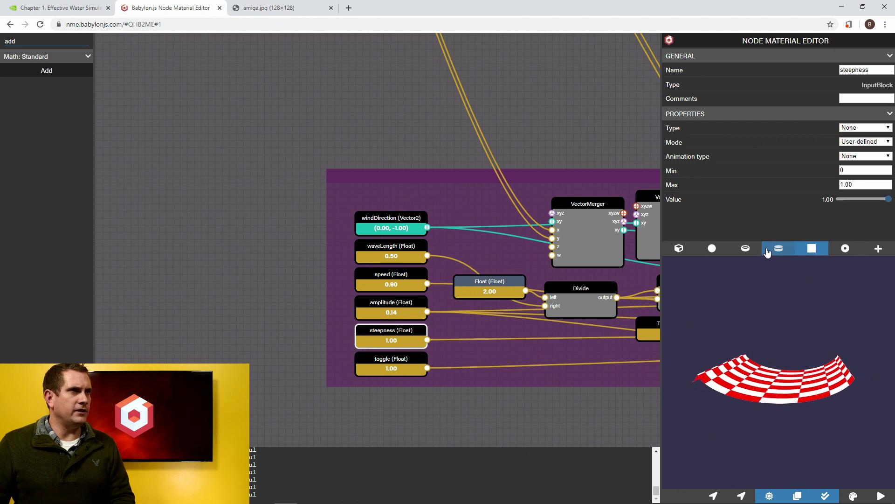
pyautogui.moveTo(884, 205); pyautogui.dragTo(845, 208)
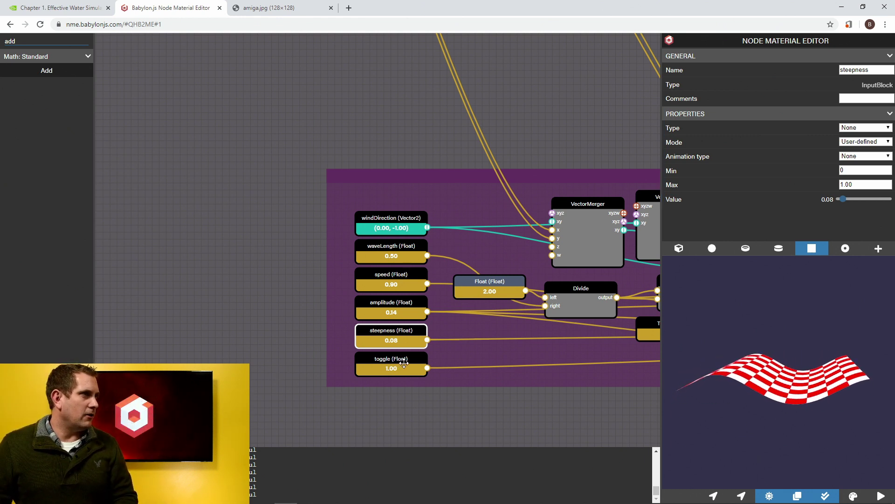
# Set the toggle input of gerstnerWave5 to 0 and collapse the purple frame
pyautogui.click(404, 363)
pyautogui.moveTo(889, 199); pyautogui.dragTo(823, 202)
pyautogui.doubleClick(442, 178)
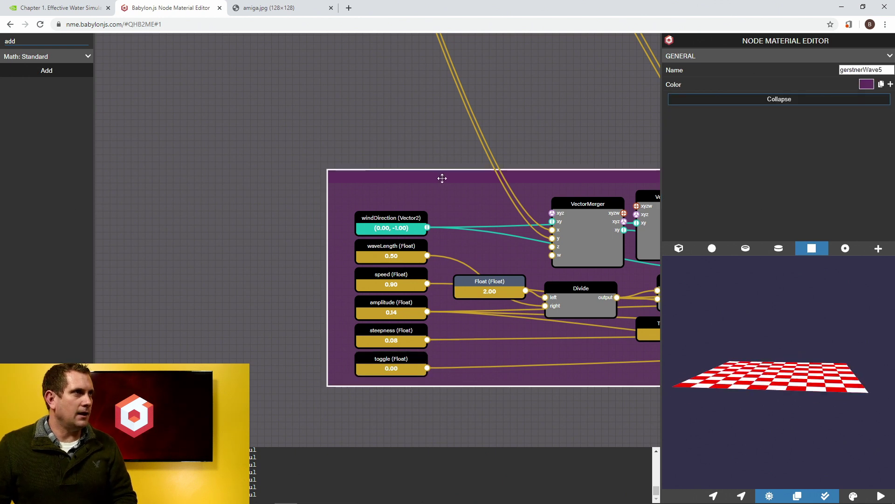
# Expand the teal gerstnerWave6 frame and set its toggle input to 1
pyautogui.scroll(-4, 439, 185)
pyautogui.moveTo(505, 234); pyautogui.dragTo(281, 150)
pyautogui.moveTo(380, 219); pyautogui.dragTo(345, 240)
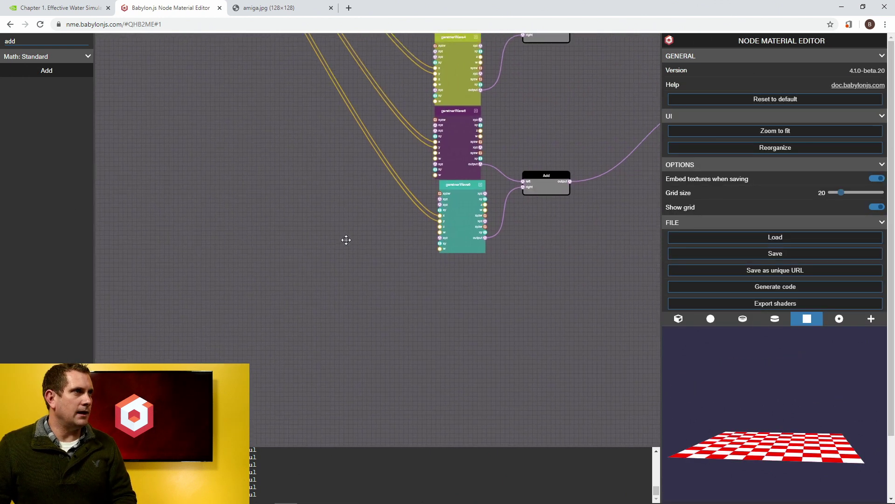
pyautogui.scroll(2, 391, 197)
pyautogui.moveTo(488, 183)
pyautogui.mouseDown()
pyautogui.moveTo(476, 169)
pyautogui.moveTo(482, 186)
pyautogui.mouseUp()
pyautogui.doubleClick(482, 187)
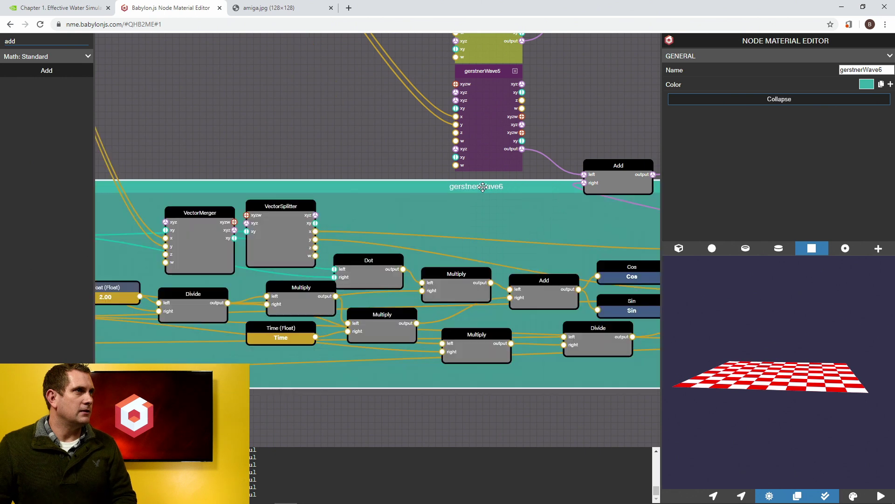
pyautogui.scroll(-3, 342, 202)
pyautogui.moveTo(249, 170); pyautogui.dragTo(505, 169)
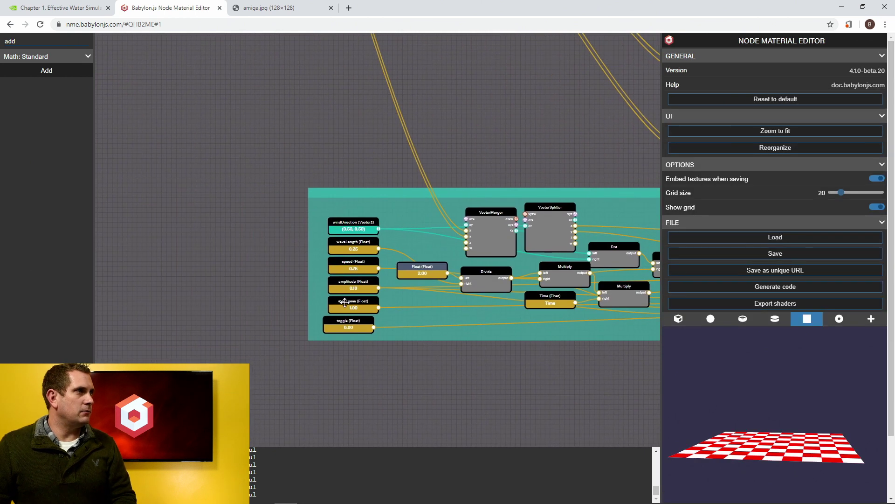
pyautogui.click(344, 322)
pyautogui.moveTo(842, 201); pyautogui.dragTo(889, 199)
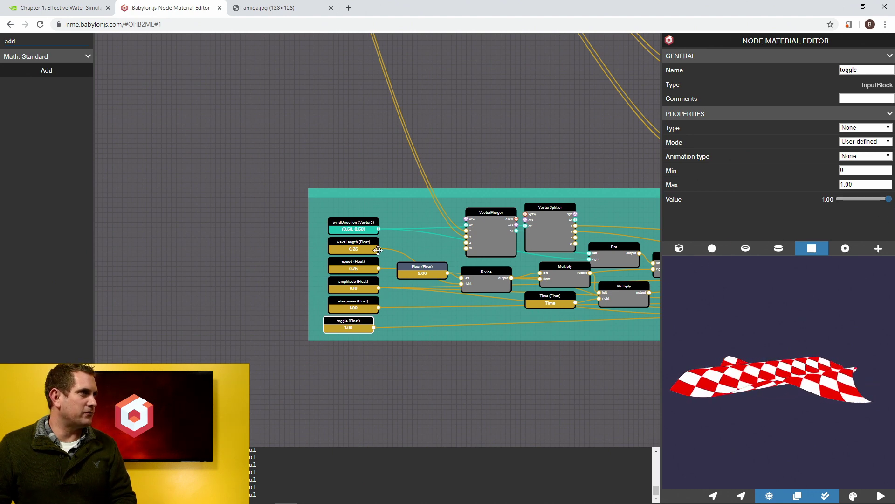
# Set the windDirection input of gerstnerWave6 to x -1 and y -0.95
pyautogui.scroll(5, 378, 250)
pyautogui.click(292, 185)
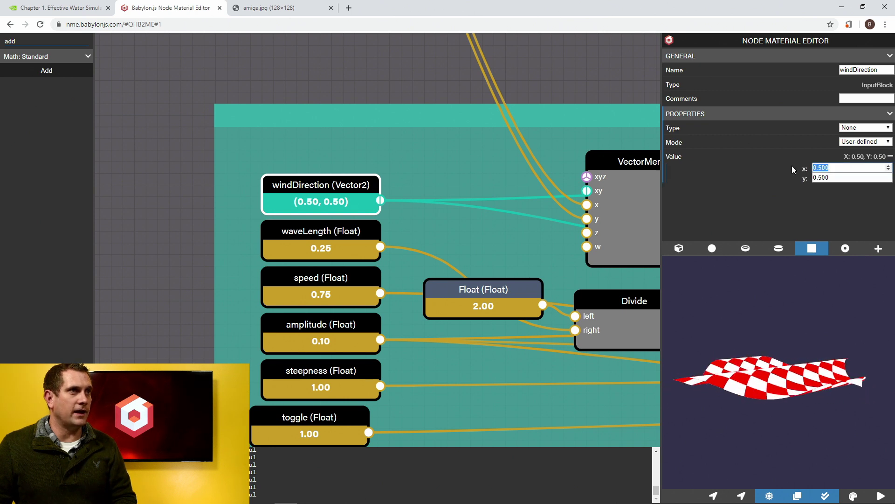
pyautogui.write('-1')
pyautogui.press('Tab')
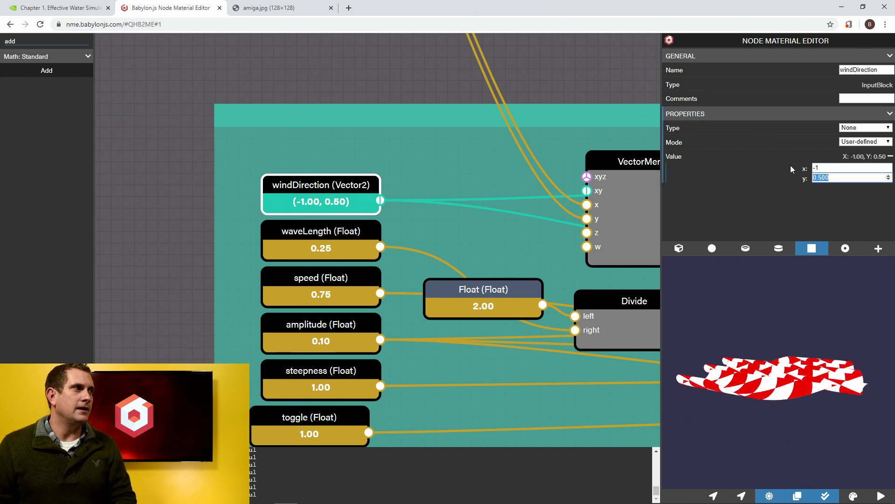
pyautogui.write('-0.95')
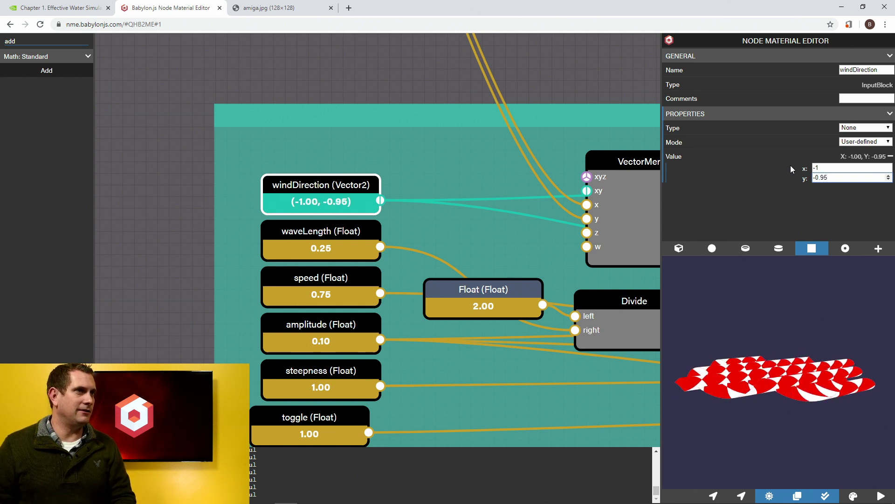
pyautogui.click(789, 390)
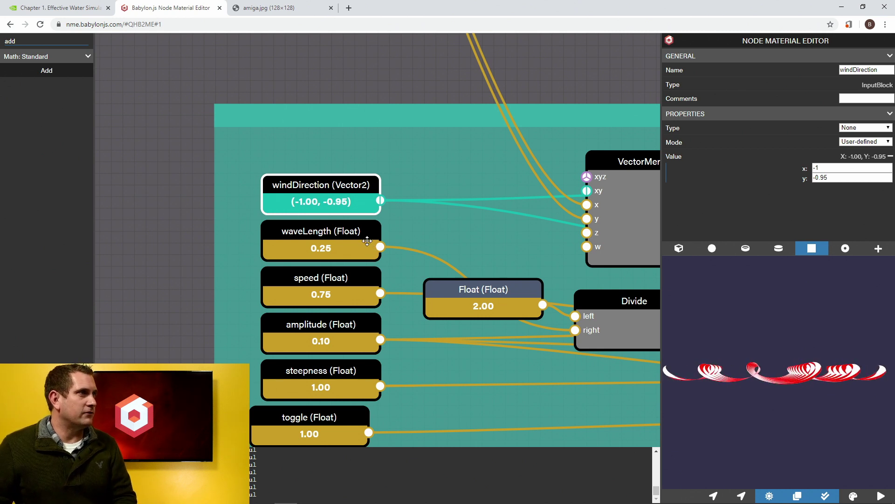
# Set gerstnerWave6's waveLength to 0.61, speed to 1.3, amplitude to 0.2 and steepness to 0.15
pyautogui.click(352, 233)
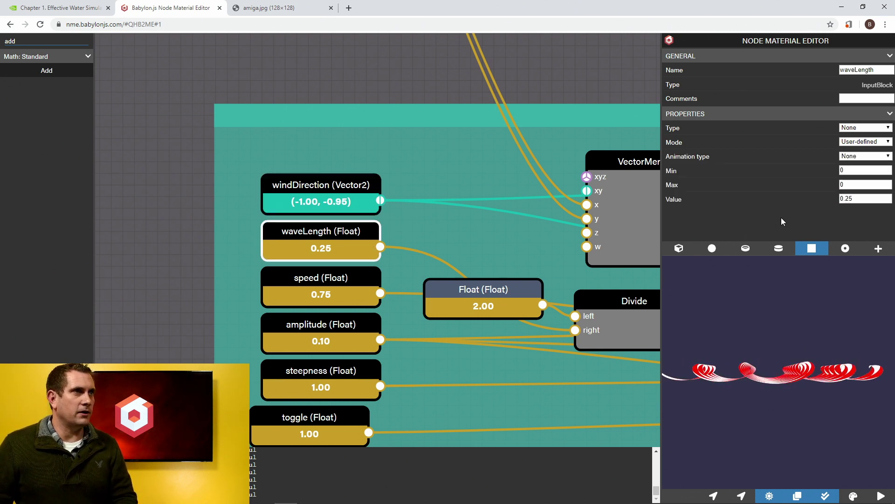
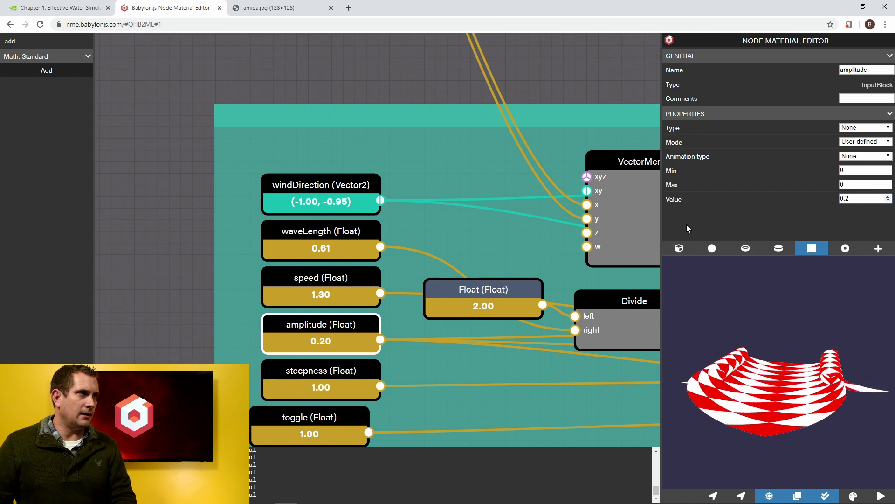
pyautogui.click(330, 368)
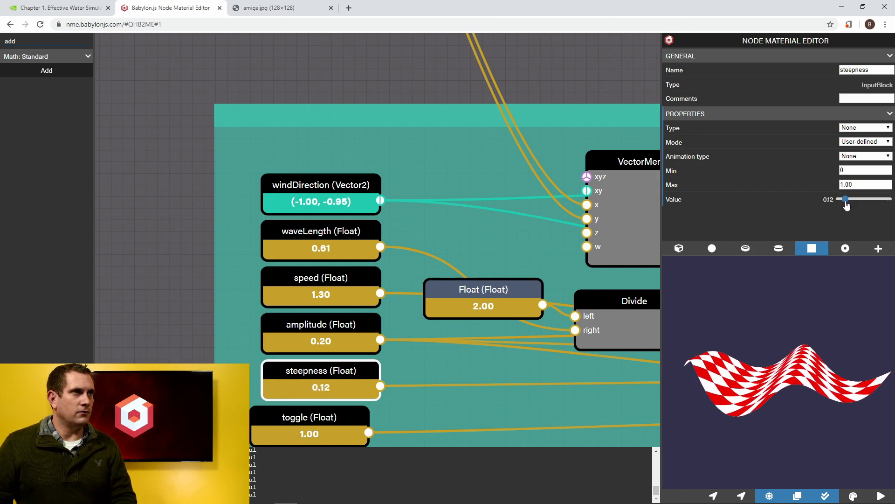
pyautogui.moveTo(847, 206); pyautogui.dragTo(848, 206)
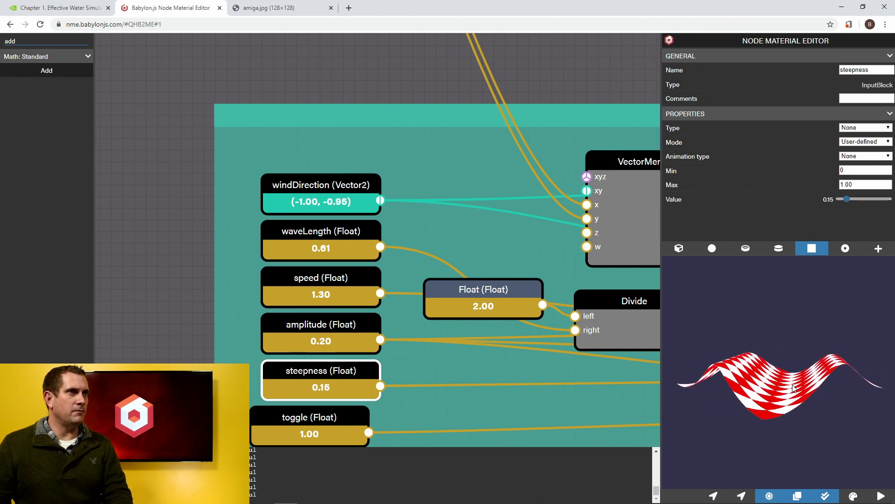
pyautogui.moveTo(794, 384); pyautogui.dragTo(791, 410)
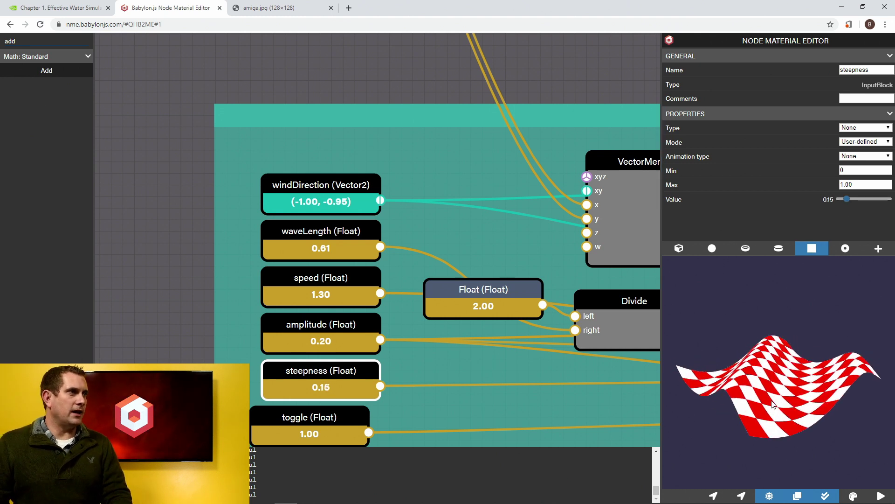
# Collapse the teal gerstnerWave6 frame
pyautogui.doubleClick(441, 121)
pyautogui.scroll(-12, 442, 124)
pyautogui.click(362, 202)
# Expand the purple gerstnerWave5 frame, set its toggle input to 1 and collapse the frame again
pyautogui.scroll(8, 216, 258)
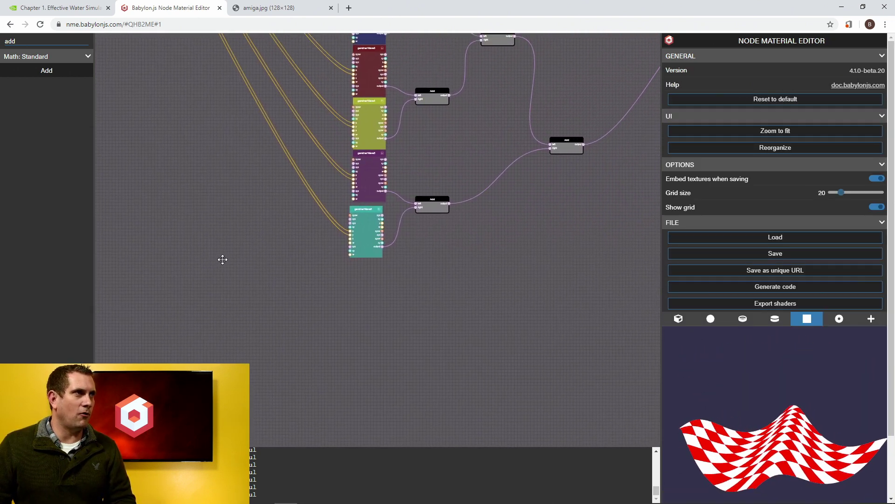
pyautogui.moveTo(306, 231); pyautogui.dragTo(158, 338)
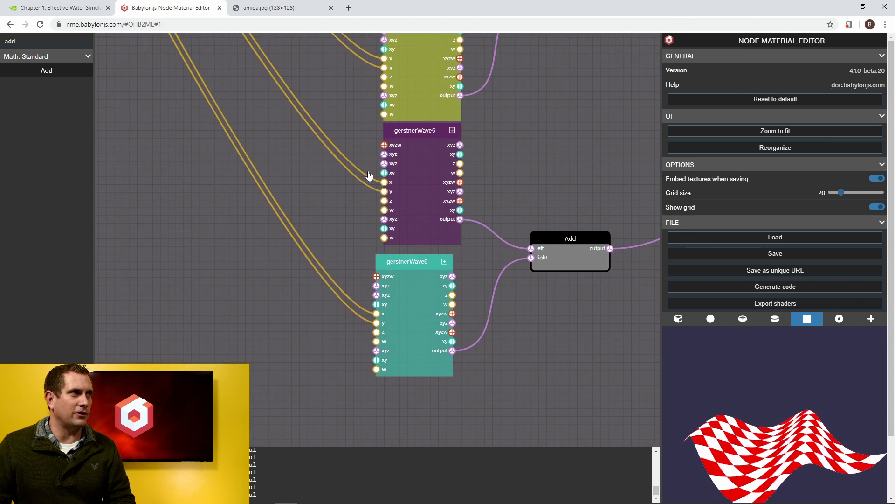
pyautogui.doubleClick(408, 127)
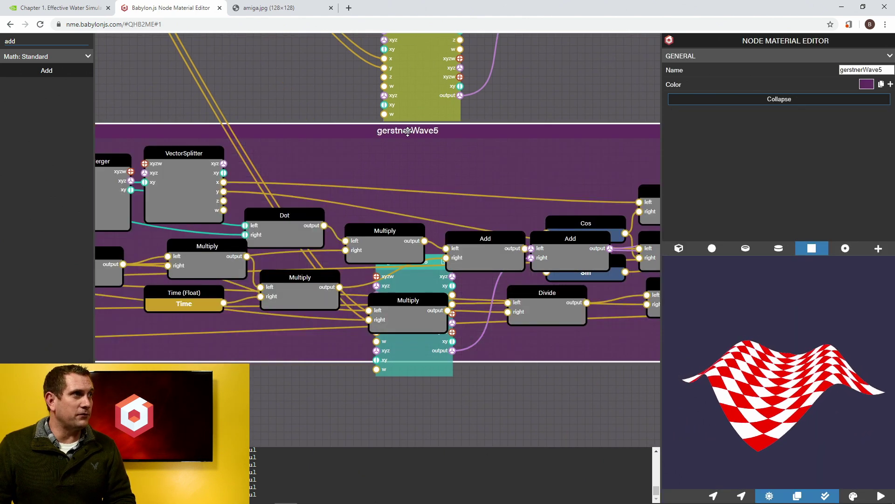
pyautogui.moveTo(271, 97); pyautogui.dragTo(517, 87)
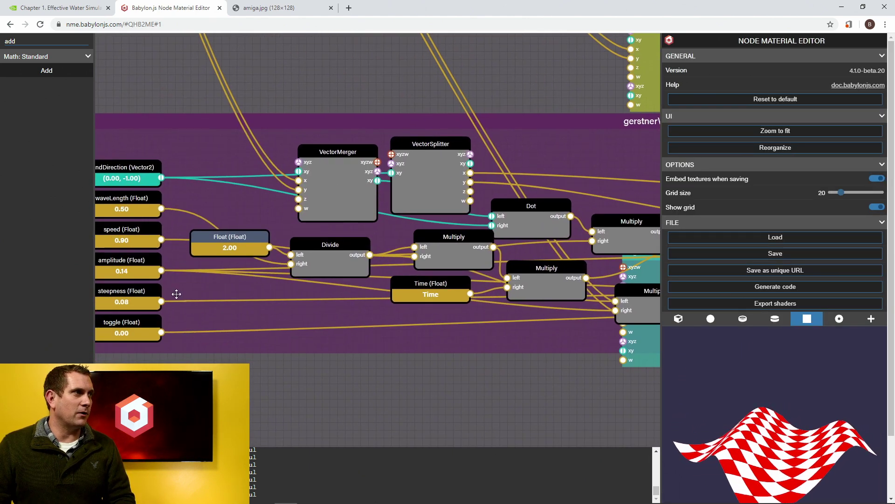
pyautogui.click(140, 319)
pyautogui.moveTo(846, 199); pyautogui.dragTo(855, 201)
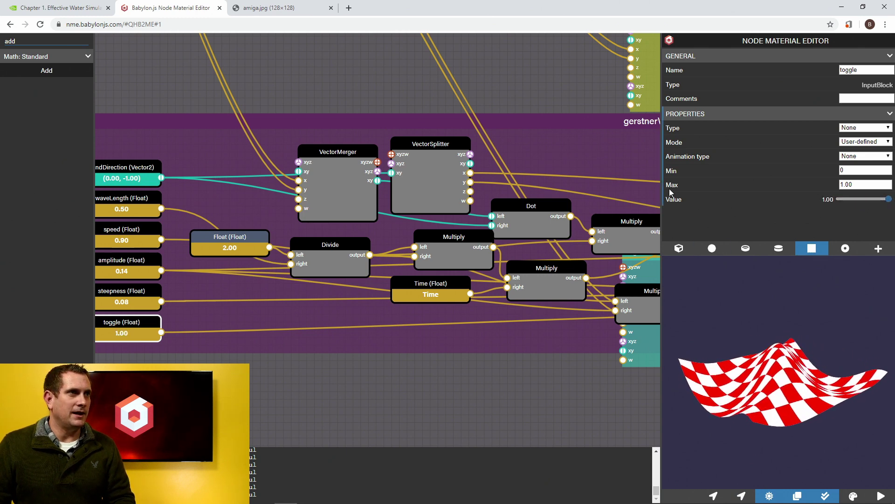
pyautogui.click(500, 124)
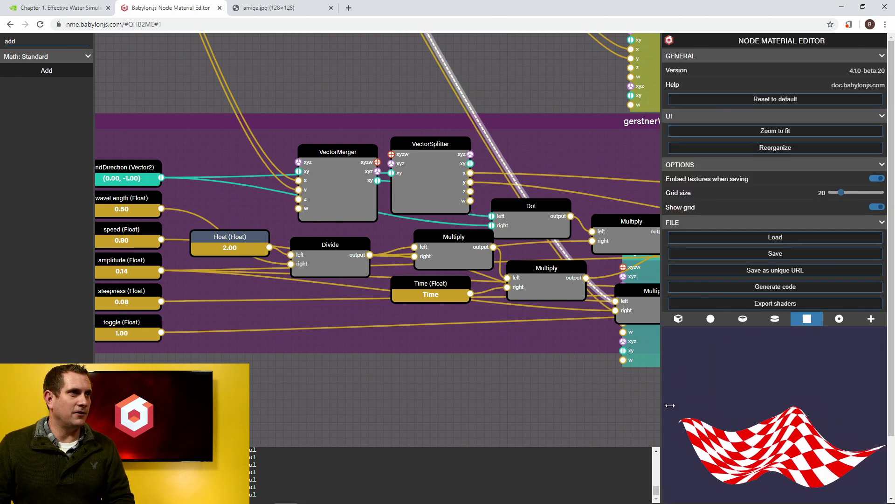
pyautogui.scroll(-1, 768, 432)
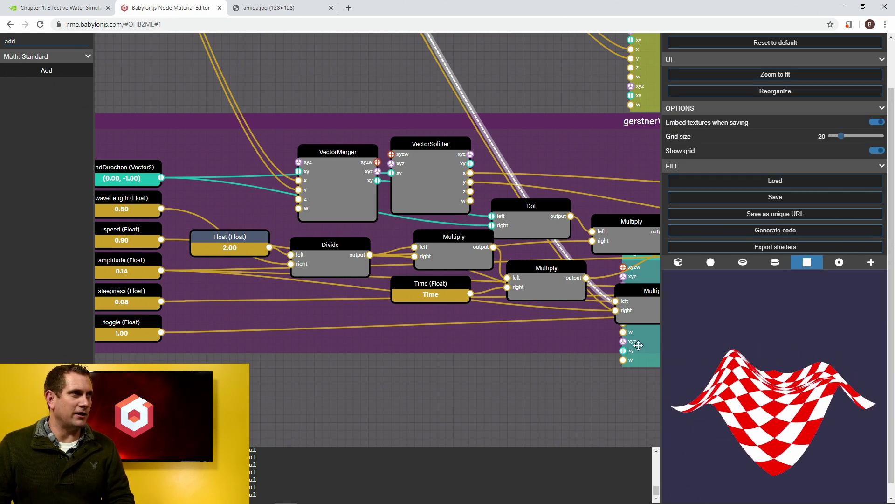
pyautogui.doubleClick(560, 125)
# Expand the yellow-green gerstnerWave4 frame, set its toggle input to 1 and collapse the frame again
pyautogui.moveTo(562, 91); pyautogui.dragTo(422, 279)
pyautogui.doubleClick(509, 196)
pyautogui.moveTo(192, 166); pyautogui.dragTo(374, 86)
pyautogui.click(183, 332)
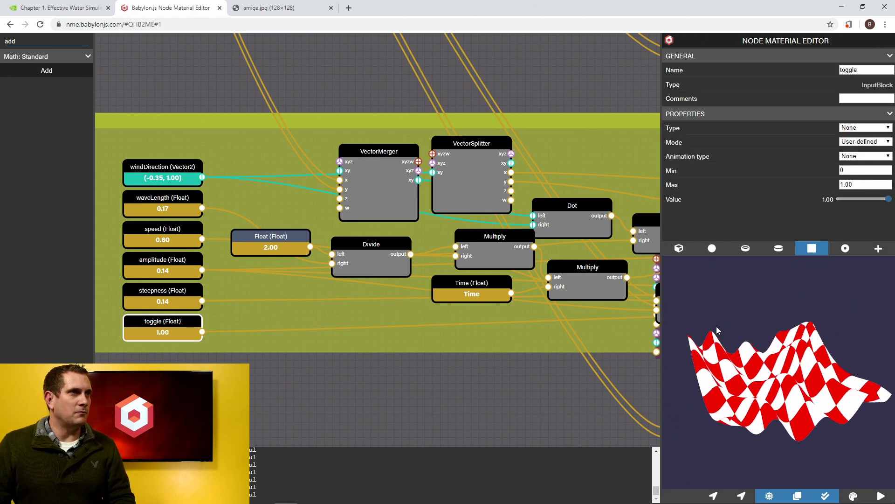
pyautogui.click(550, 116)
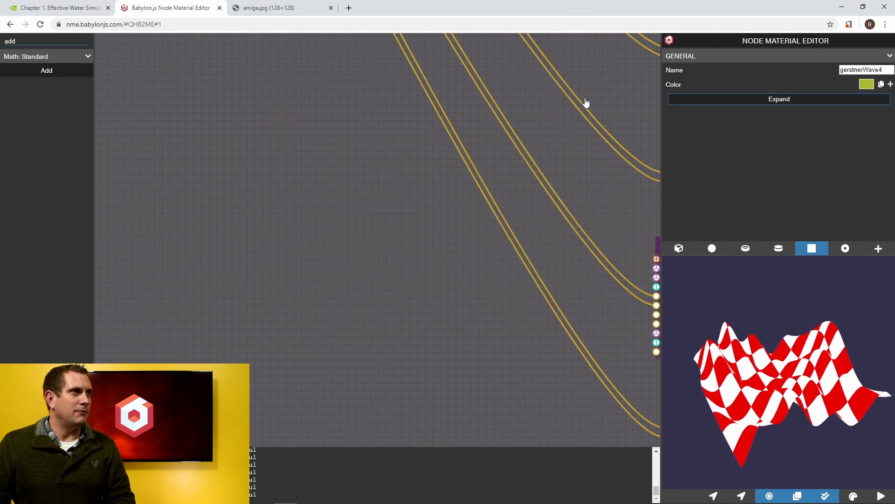
# Expand the dark red gerstnerWave3 frame, set its toggle input to 1 and collapse the frame again
pyautogui.moveTo(577, 92); pyautogui.dragTo(411, 197)
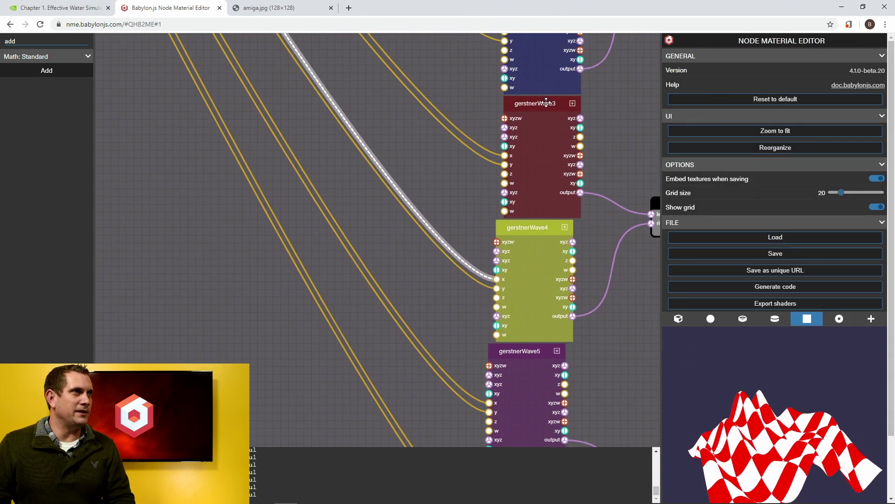
pyautogui.click(548, 102)
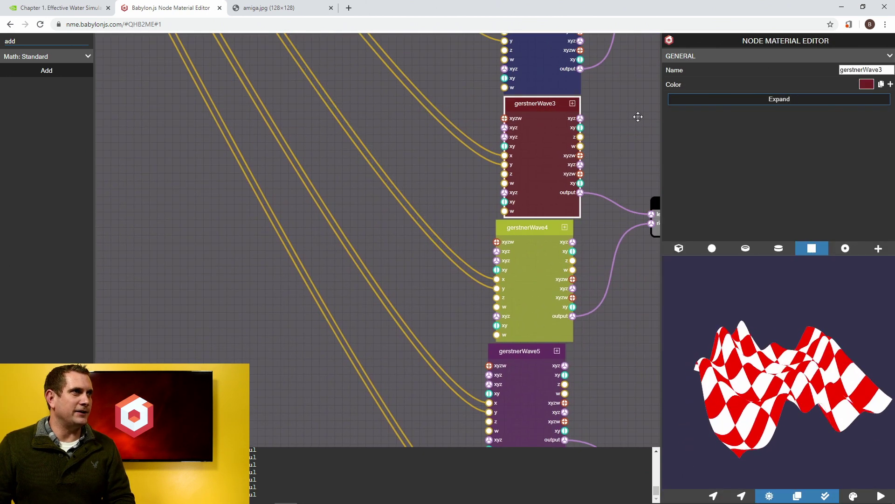
pyautogui.doubleClick(539, 106)
pyautogui.moveTo(172, 78); pyautogui.dragTo(385, 83)
pyautogui.click(193, 308)
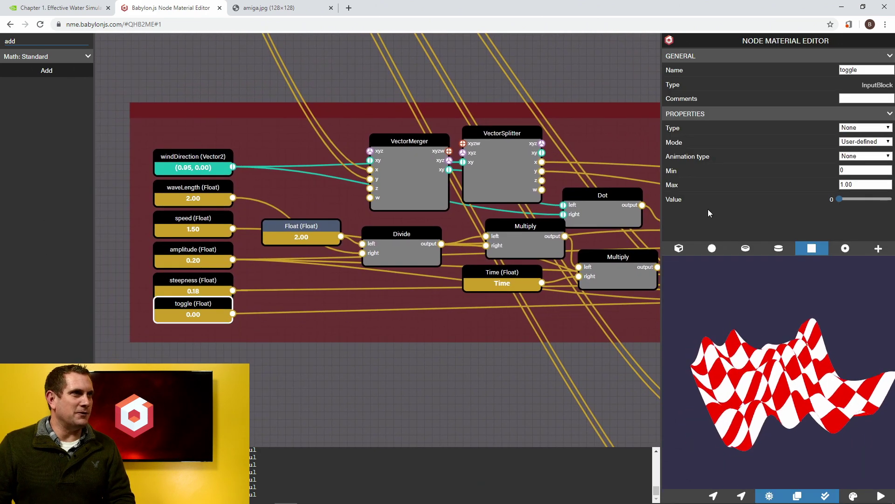
pyautogui.moveTo(839, 199); pyautogui.dragTo(888, 199)
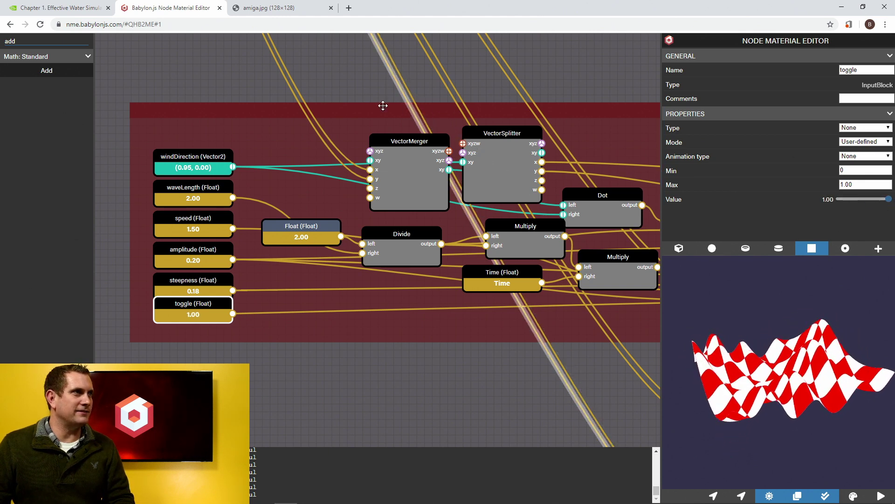
pyautogui.click(262, 107)
pyautogui.click(779, 99)
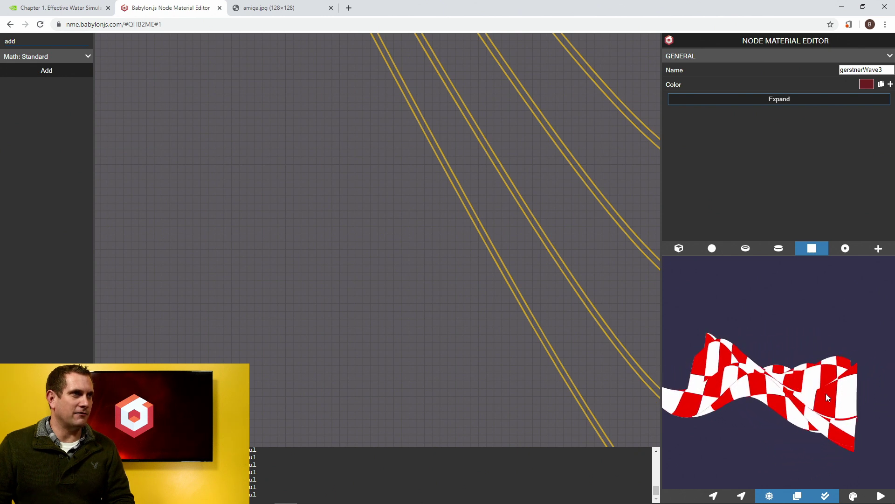
pyautogui.moveTo(830, 391); pyautogui.dragTo(796, 412)
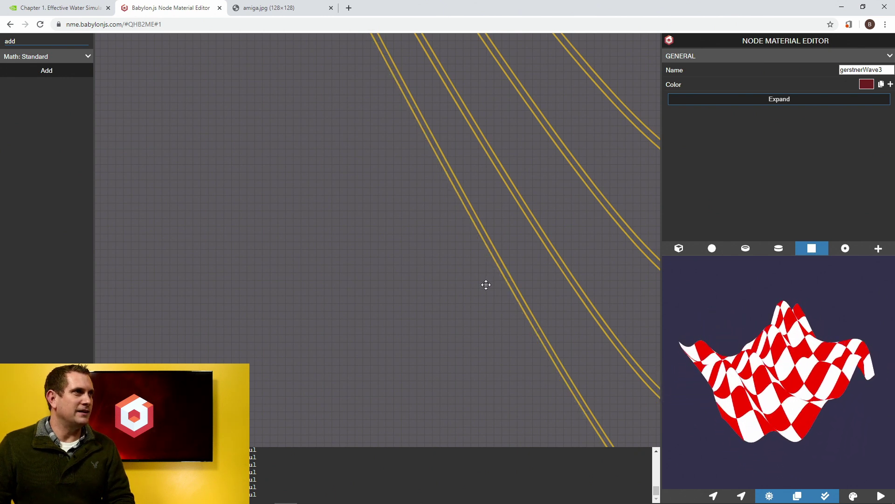
# Expand the blue gerstnerWave2 frame, set its toggle input to 1 and collapse the frame again
pyautogui.scroll(-5, 485, 284)
pyautogui.click(540, 196)
pyautogui.moveTo(539, 196); pyautogui.dragTo(367, 261)
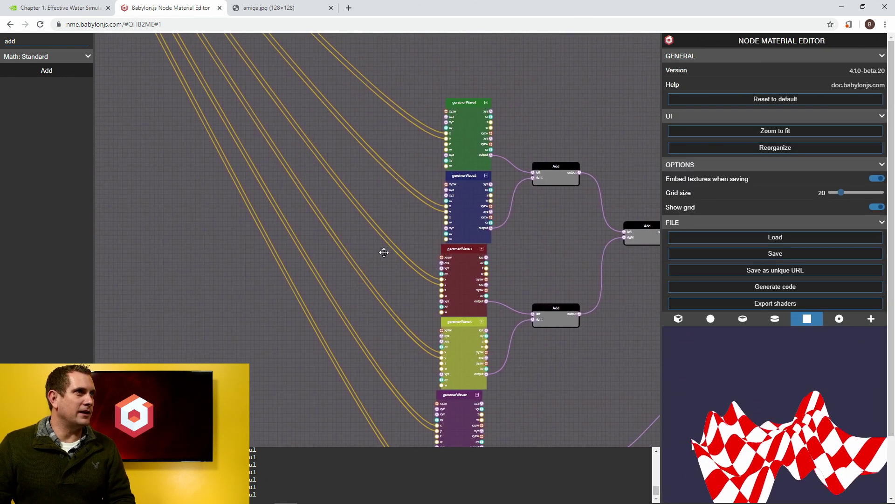
pyautogui.doubleClick(464, 176)
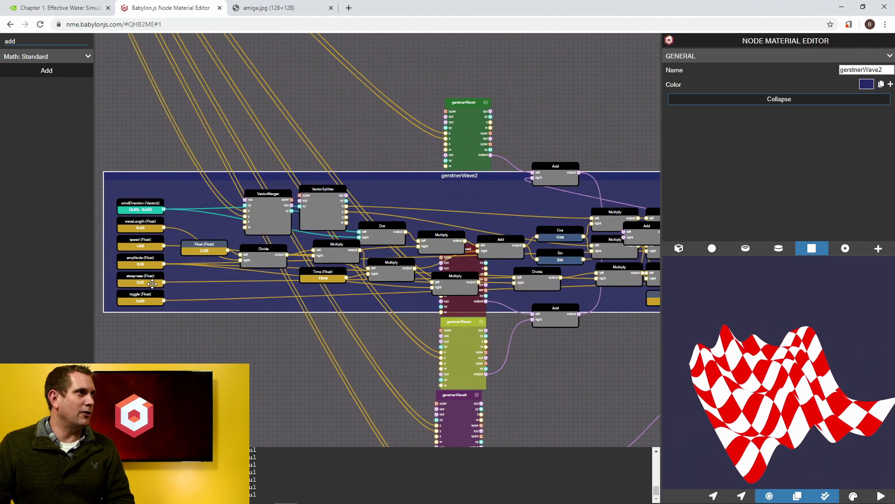
pyautogui.click(148, 298)
pyautogui.moveTo(840, 199); pyautogui.dragTo(889, 199)
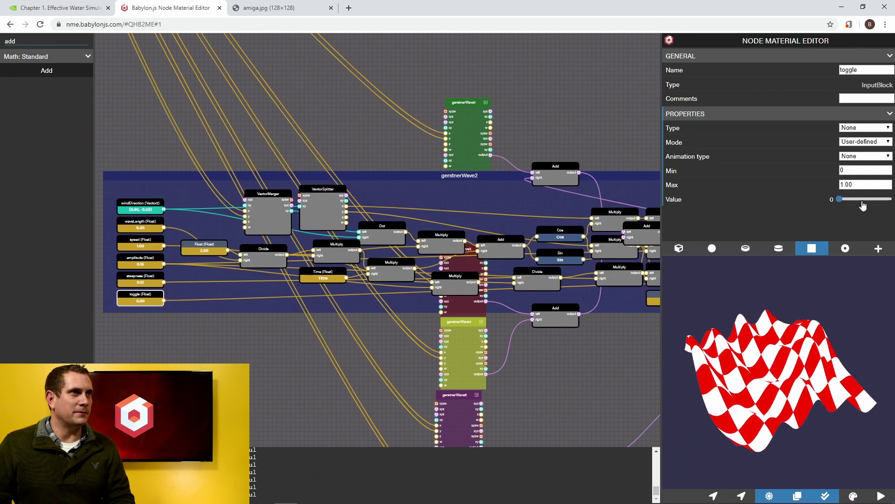
pyautogui.doubleClick(374, 176)
# Expand the green gerstnerWave1 frame, set its toggle input to 1 and collapse the frame again
pyautogui.doubleClick(461, 100)
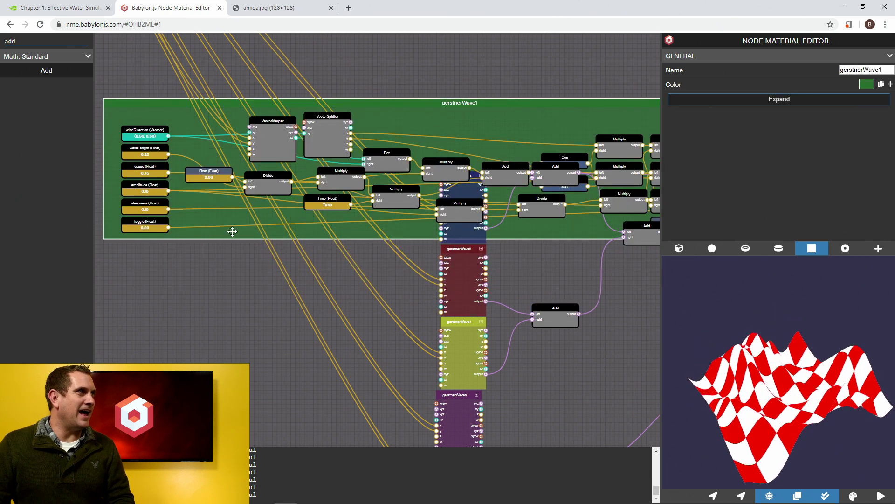
pyautogui.click(145, 225)
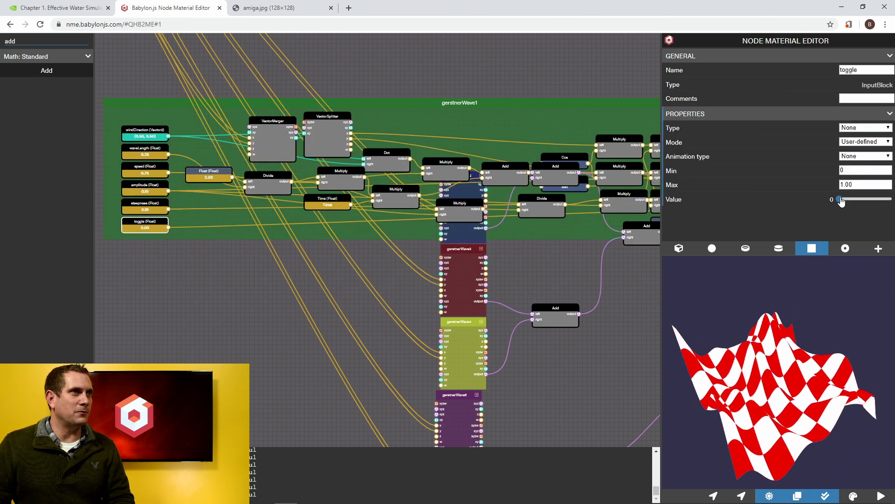
pyautogui.moveTo(839, 199); pyautogui.dragTo(889, 199)
pyautogui.doubleClick(460, 101)
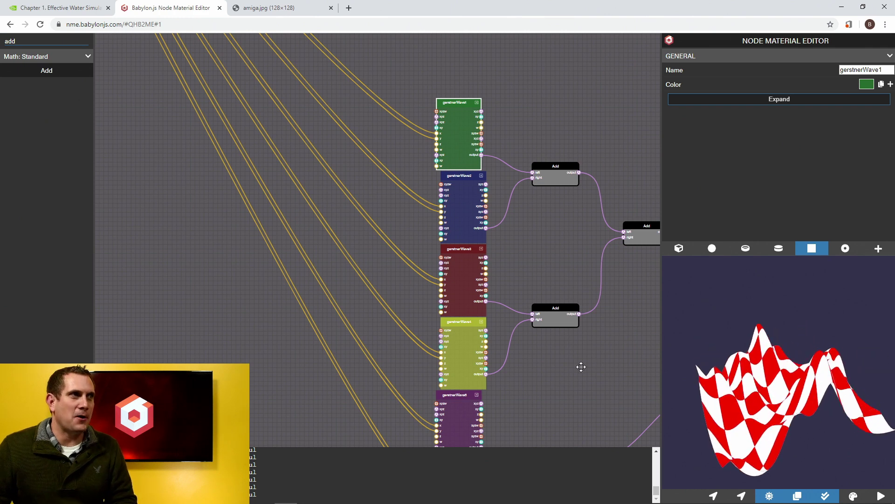
pyautogui.scroll(-5, 558, 385)
pyautogui.moveTo(594, 303); pyautogui.dragTo(429, 264)
pyautogui.scroll(-1, 438, 267)
pyautogui.scroll(-1, 410, 265)
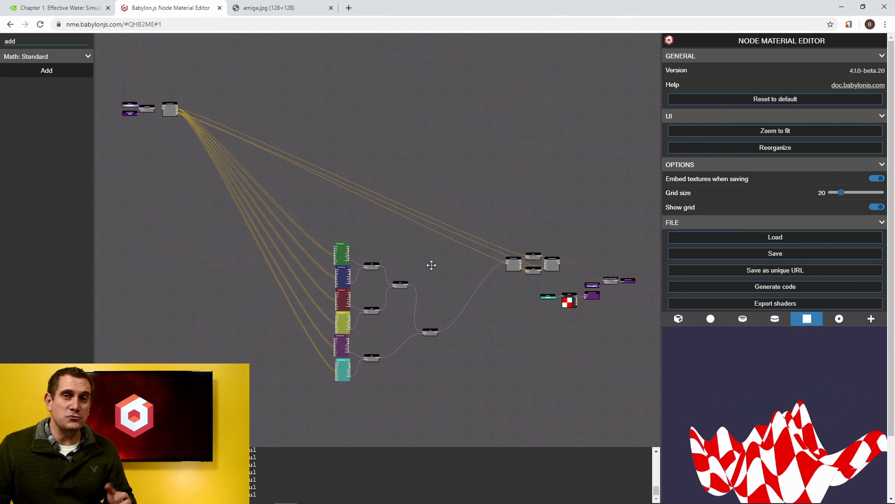